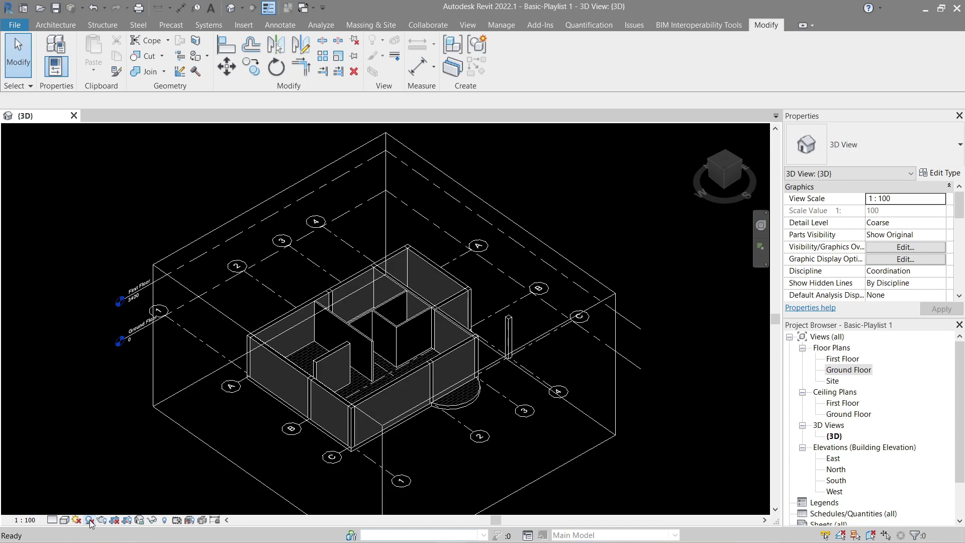
# - Set the 3D view's detail level to Fine and its visual style to Consistent Colors
pyautogui.click(53, 520)
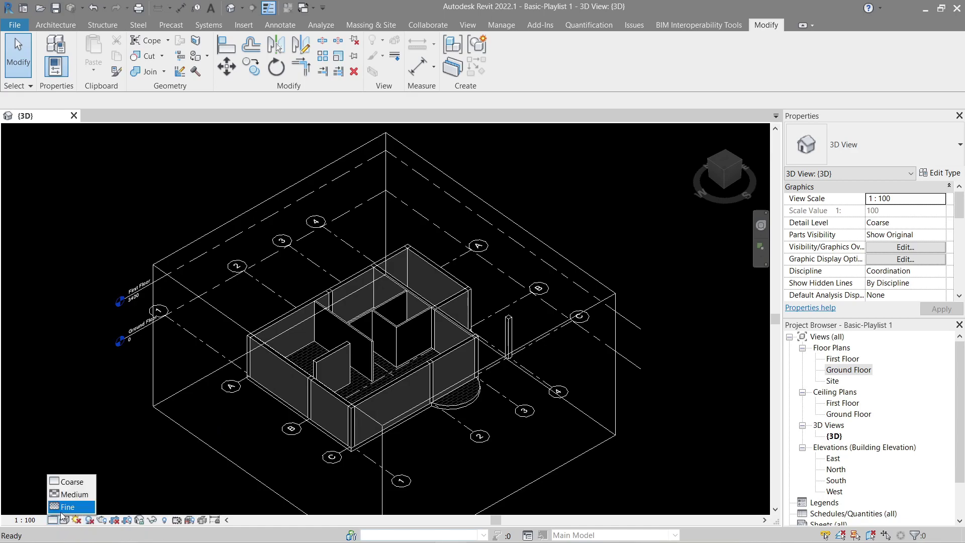
pyautogui.click(64, 507)
pyautogui.click(65, 520)
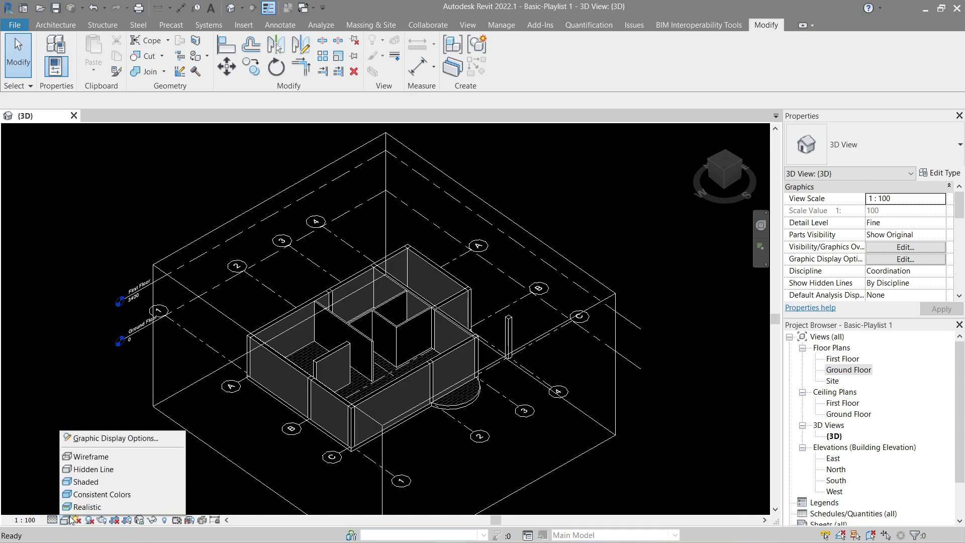
pyautogui.click(89, 496)
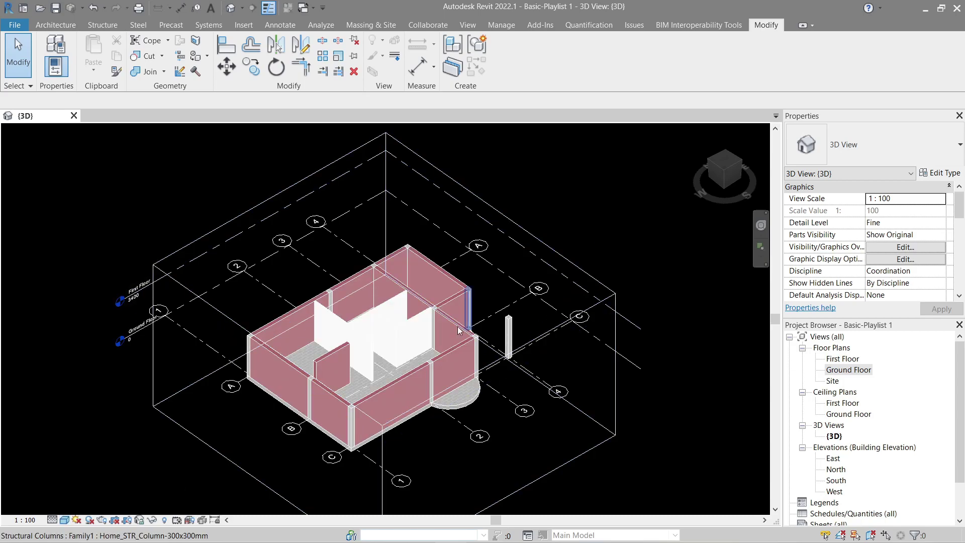
# - Hide the Grids and Levels annotation categories in the 3D view's visibility/graphic overrides
pyautogui.scroll(4, 427, 367)
pyautogui.scroll(-8, 426, 369)
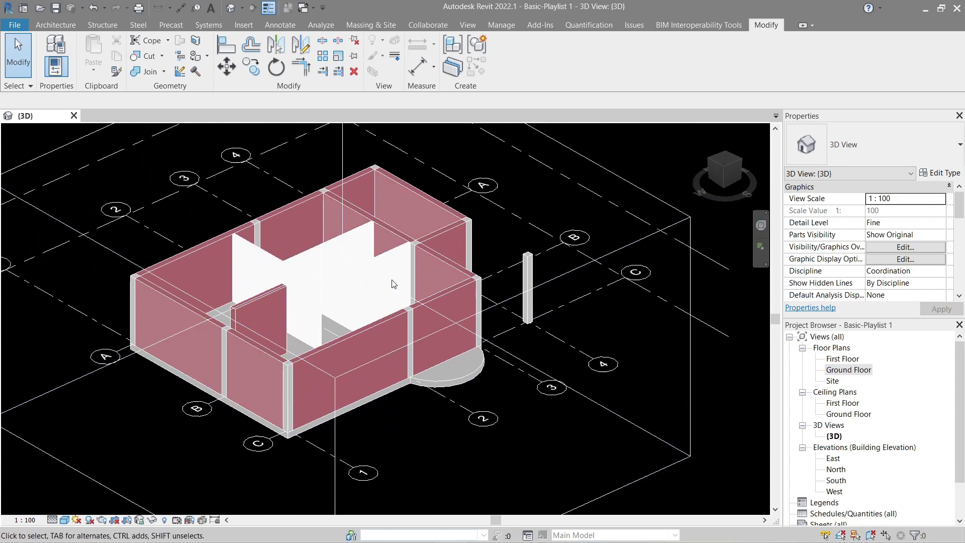
pyautogui.keyDown('shift'); pyautogui.moveTo(394, 282); pyautogui.dragTo(427, 337, button='middle'); pyautogui.keyUp('shift')
pyautogui.scroll(2, 431, 338)
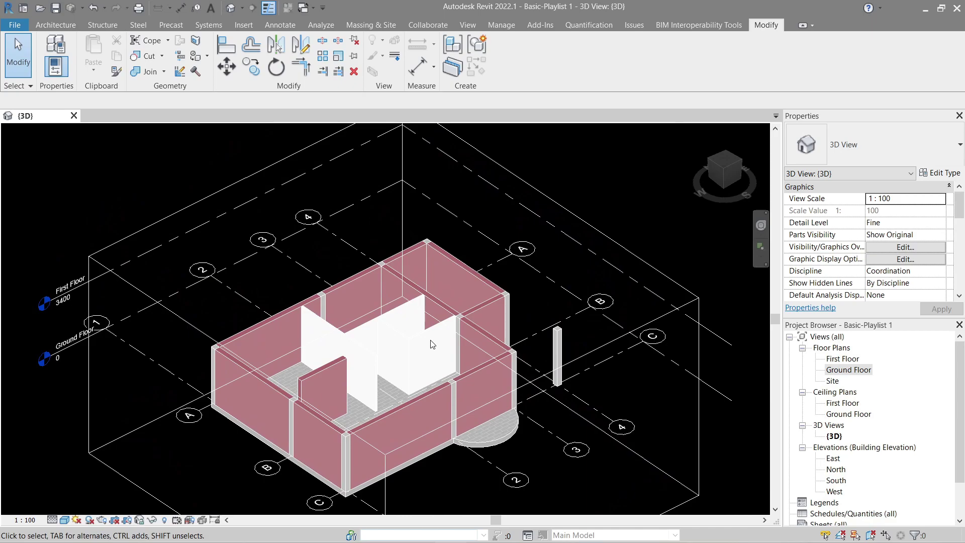
pyautogui.press('v')
pyautogui.press('g')
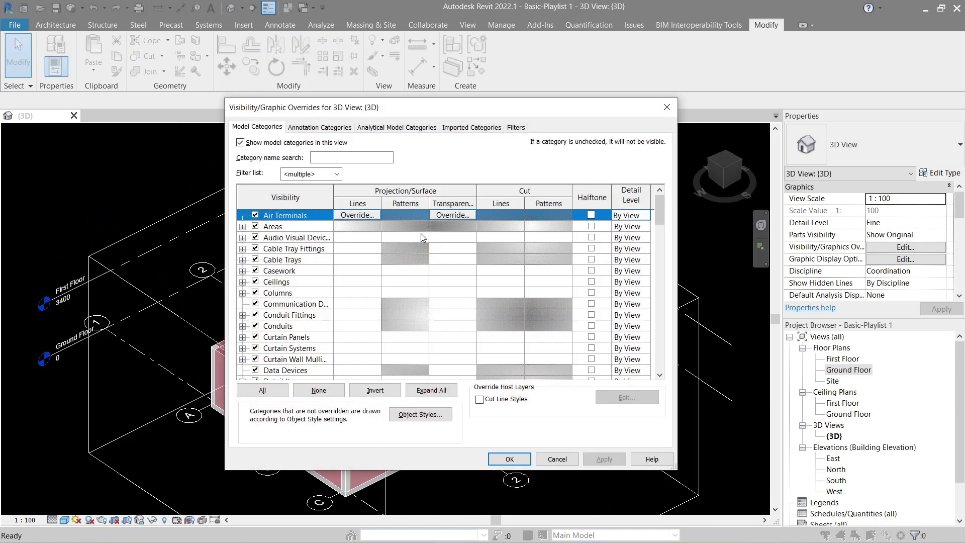
pyautogui.click(340, 128)
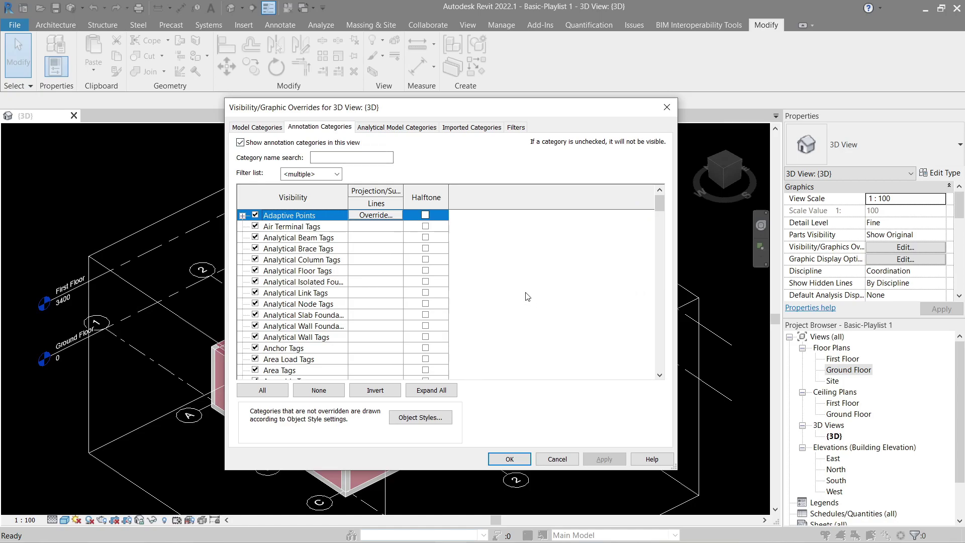
pyautogui.press('g')
pyautogui.press('r')
pyautogui.press('space')
pyautogui.press('l')
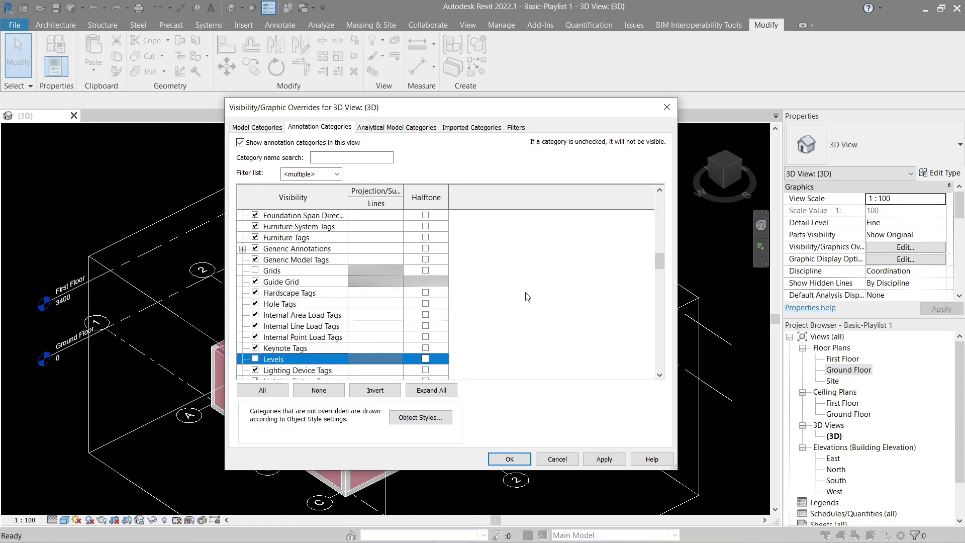
# - Hide the Section Boxes annotation category as well and apply the visibility overrides to the 3D view
pyautogui.moveTo(518, 139)
pyautogui.mouseDown()
pyautogui.moveTo(821, 95)
pyautogui.moveTo(394, 209)
pyautogui.moveTo(529, 88)
pyautogui.moveTo(528, 125)
pyautogui.mouseUp()
pyautogui.press('s')
pyautogui.press('e')
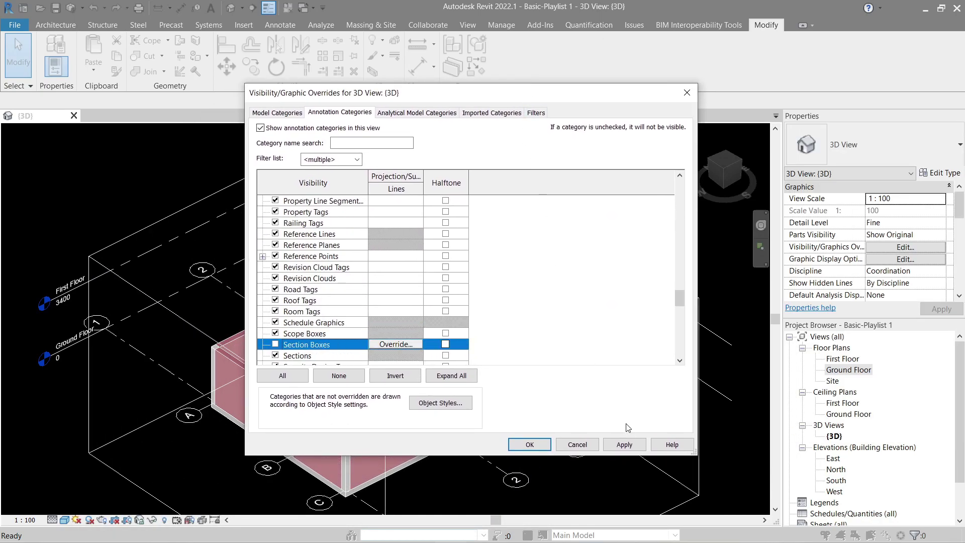
pyautogui.click(625, 445)
pyautogui.click(530, 444)
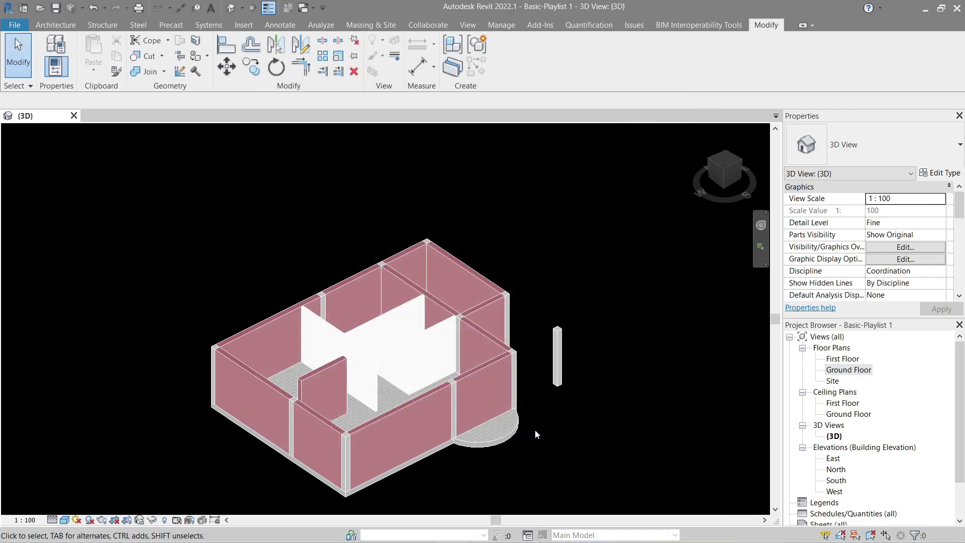
# - Open the project's material browser and create a new material
pyautogui.moveTo(538, 429)
pyautogui.keyDown('shift'); pyautogui.mouseDown(button='middle')
pyautogui.moveTo(577, 387)
pyautogui.moveTo(575, 304)
pyautogui.moveTo(538, 356)
pyautogui.moveTo(547, 439)
pyautogui.mouseUp(button='middle'); pyautogui.keyUp('shift')
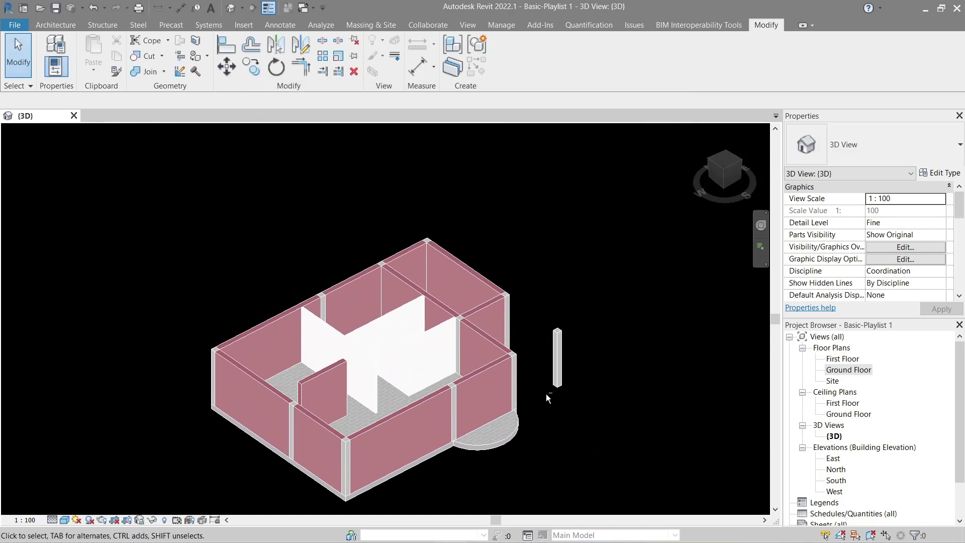
pyautogui.click(501, 26)
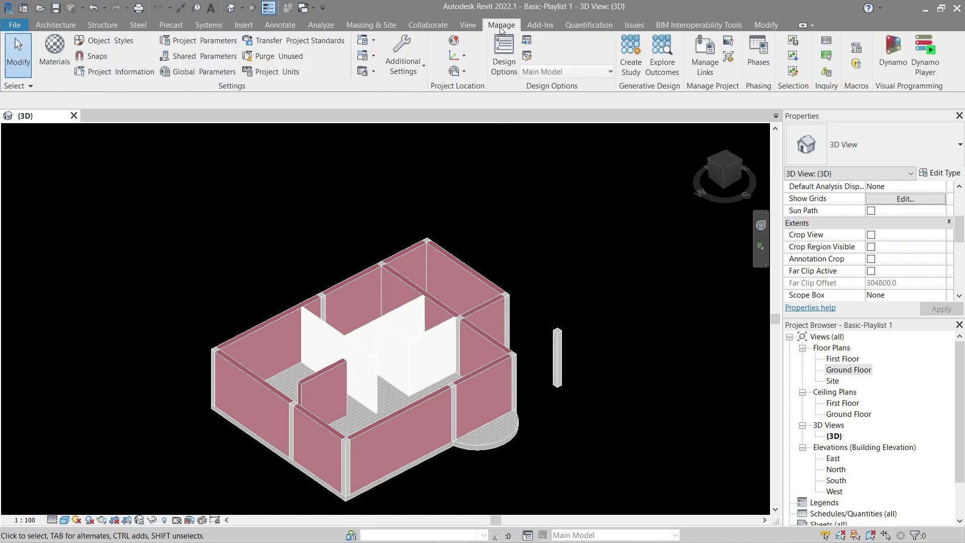
pyautogui.click(61, 65)
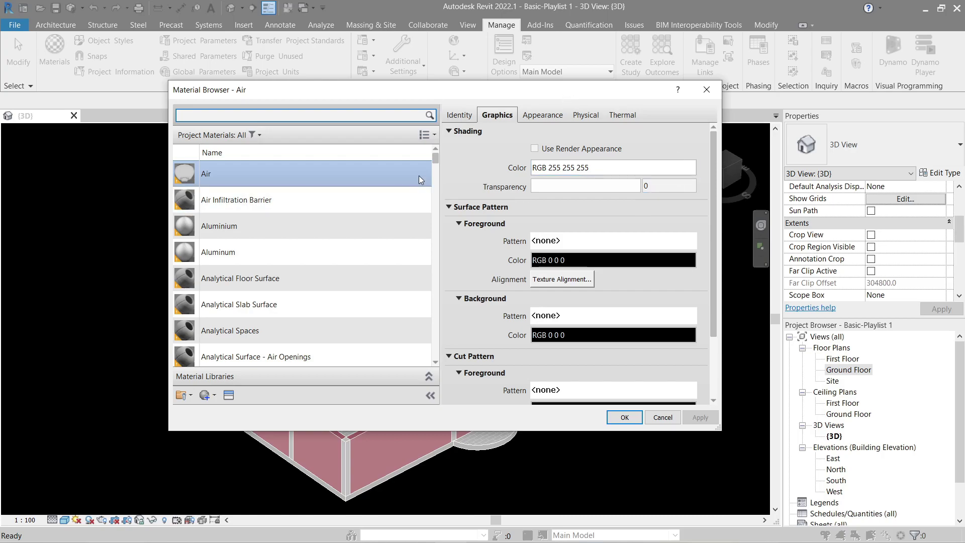
pyautogui.moveTo(435, 159); pyautogui.dragTo(415, 305)
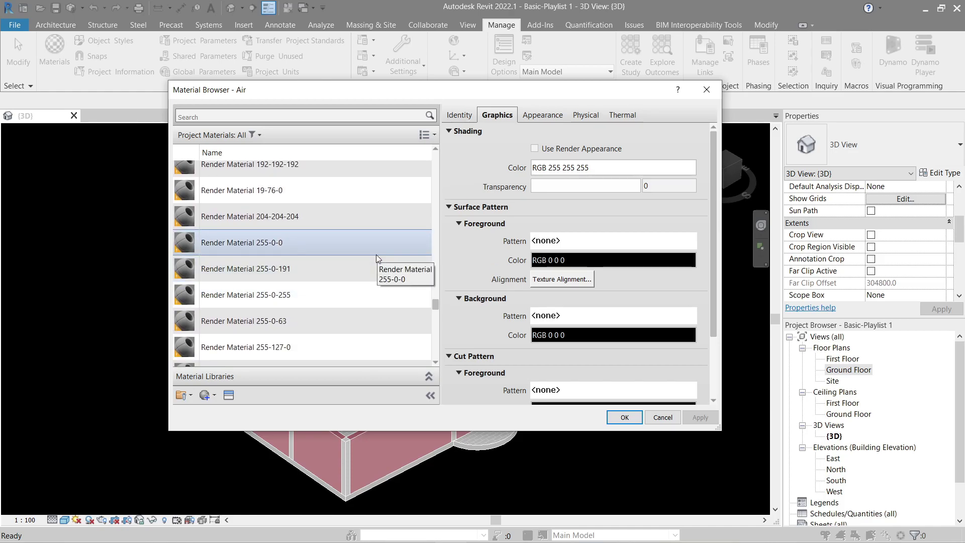
pyautogui.scroll(-1, 282, 327)
pyautogui.click(215, 395)
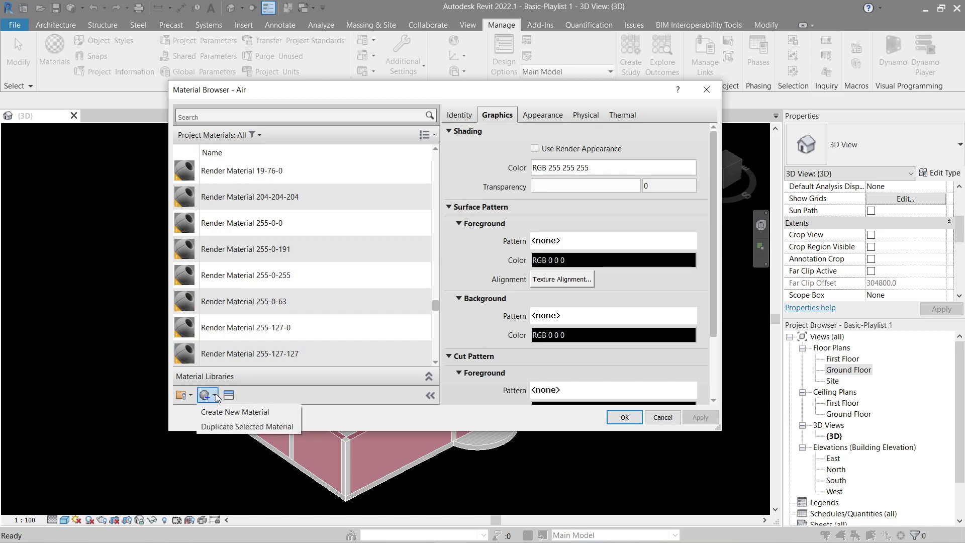
pyautogui.click(250, 415)
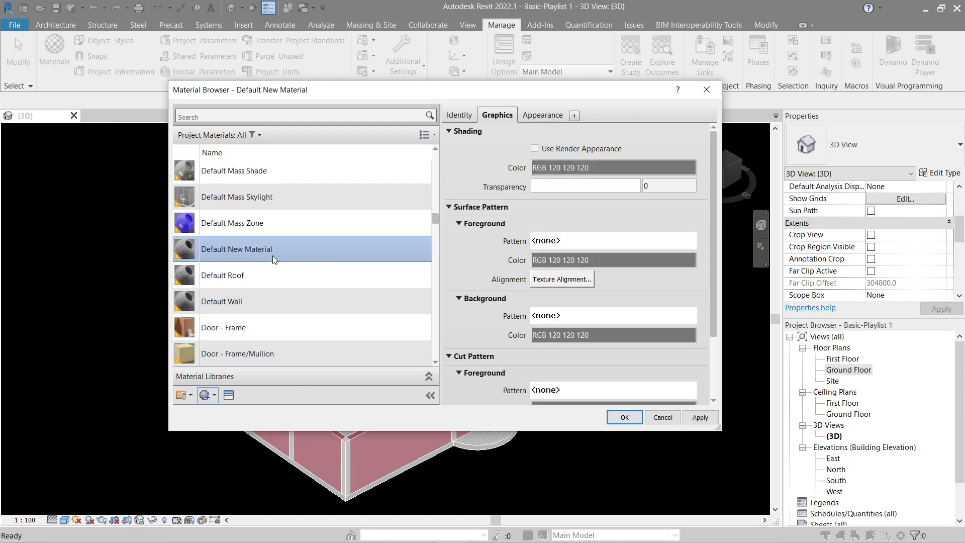
# - Rename the new default material to Home-TestFlooring and select it in the material list
pyautogui.rightClick(330, 250)
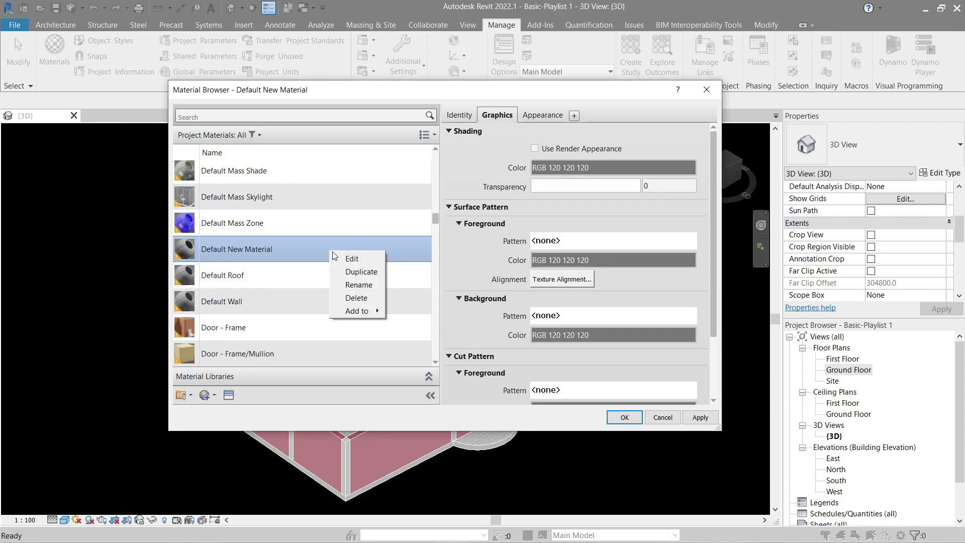
pyautogui.click(360, 285)
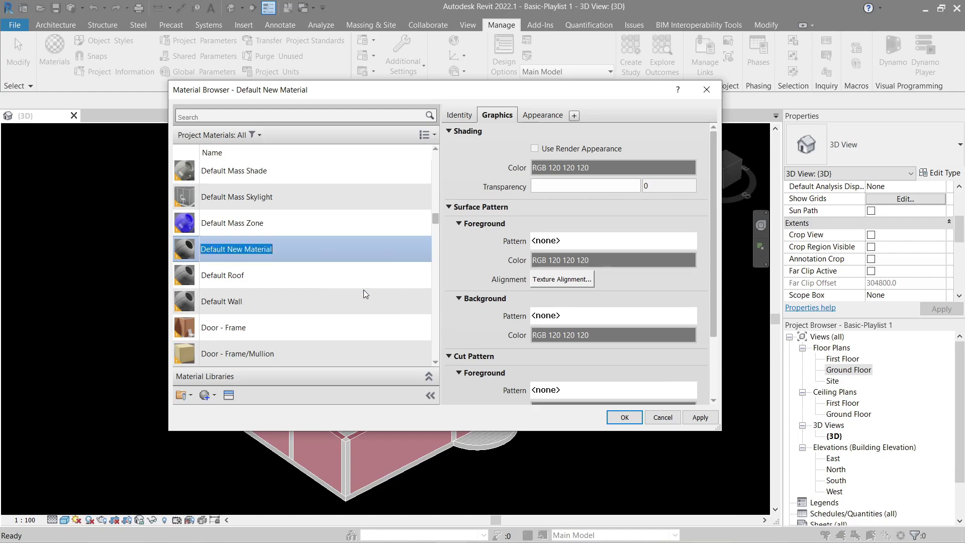
pyautogui.write('Home-')
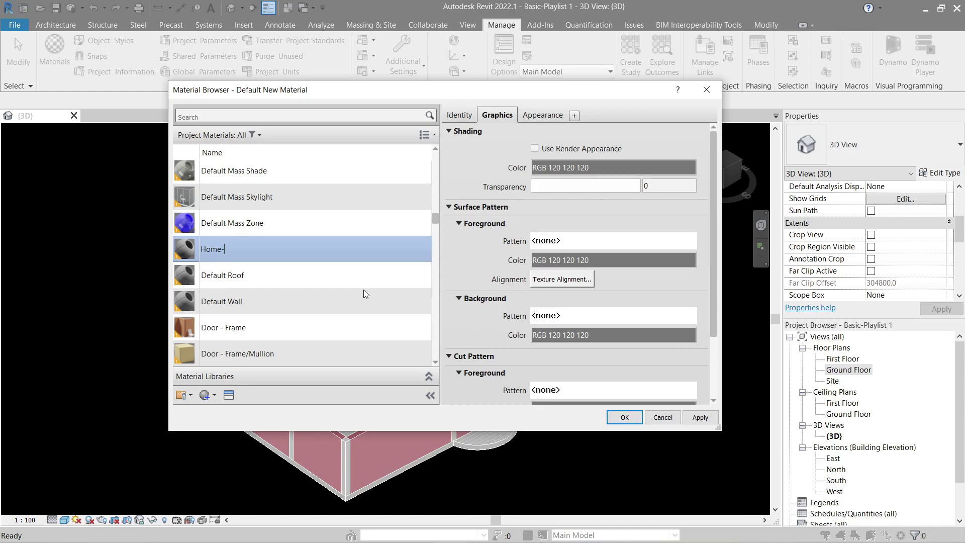
pyautogui.write('TestFlooring')
pyautogui.click(342, 228)
pyautogui.click(330, 347)
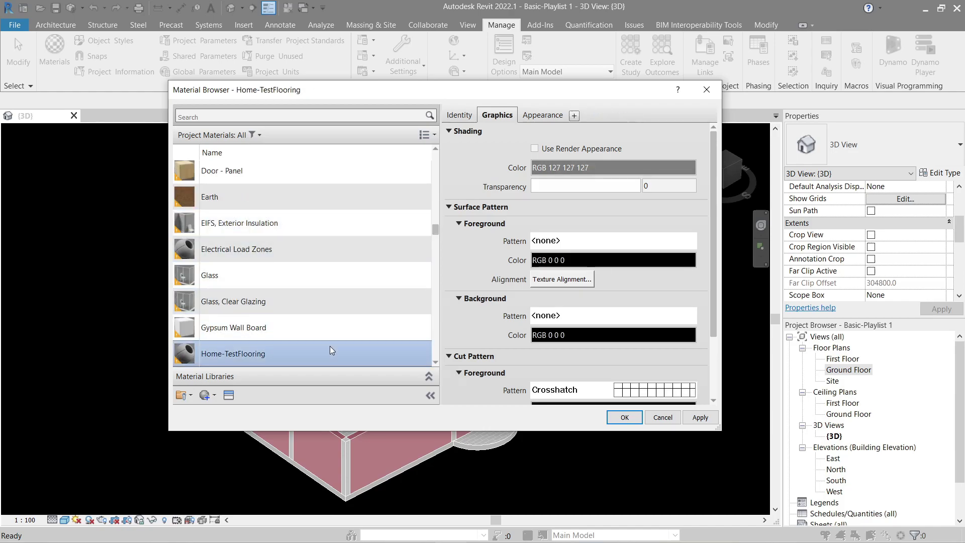
# - Compare the identity information of Home-TestFlooring with that of the Door - Panel material
pyautogui.click(463, 117)
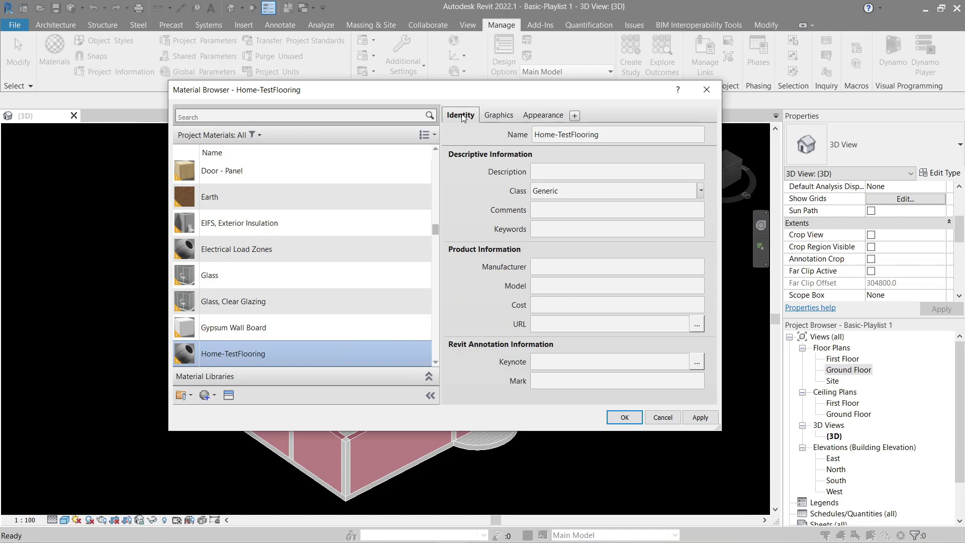
pyautogui.click(292, 199)
pyautogui.click(319, 179)
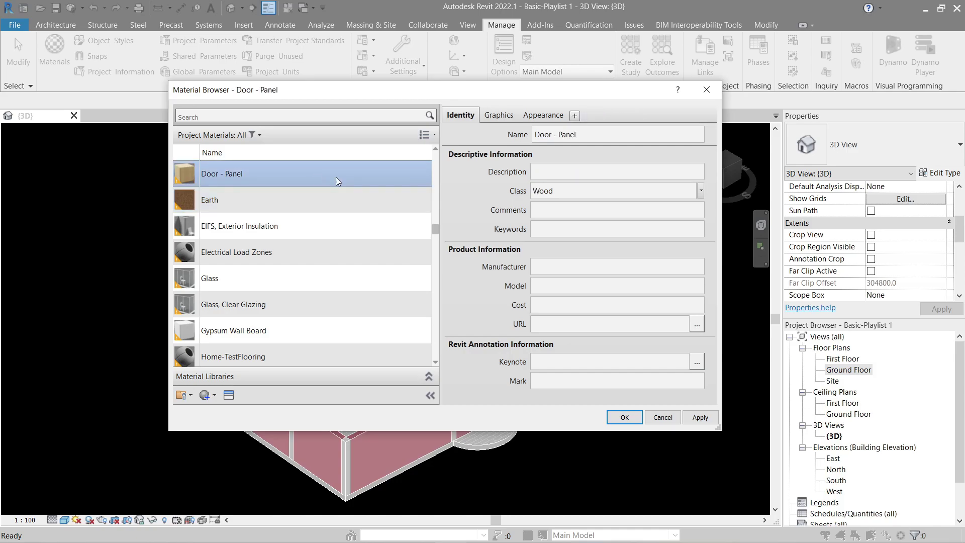
pyautogui.click(355, 355)
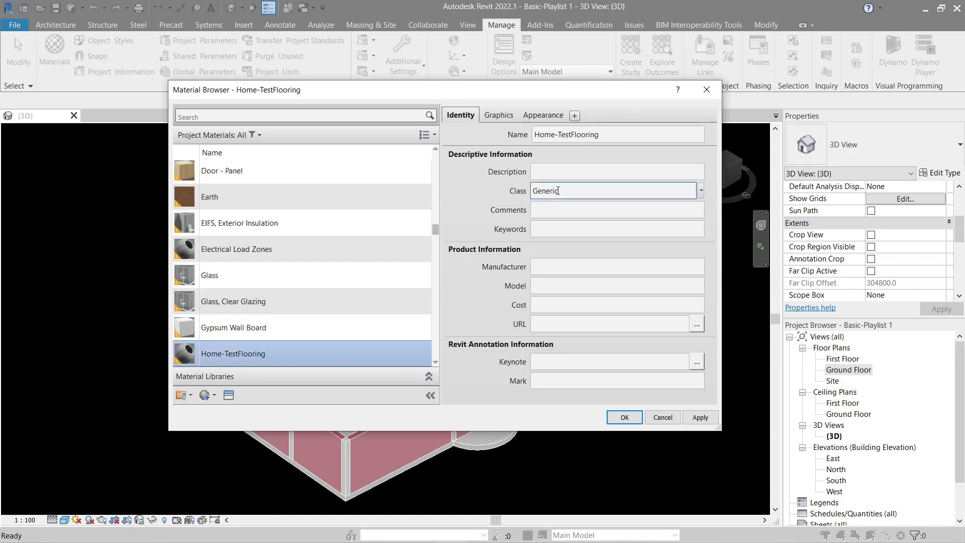
# - Set the shading color of Home-TestFlooring to magenta, RGB 255 0 255
pyautogui.click(506, 120)
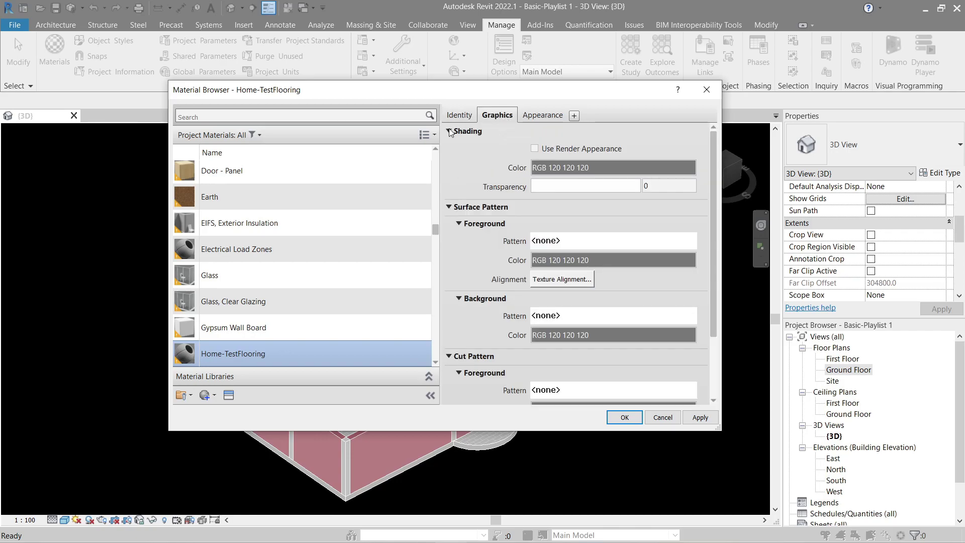
pyautogui.click(449, 207)
pyautogui.click(450, 224)
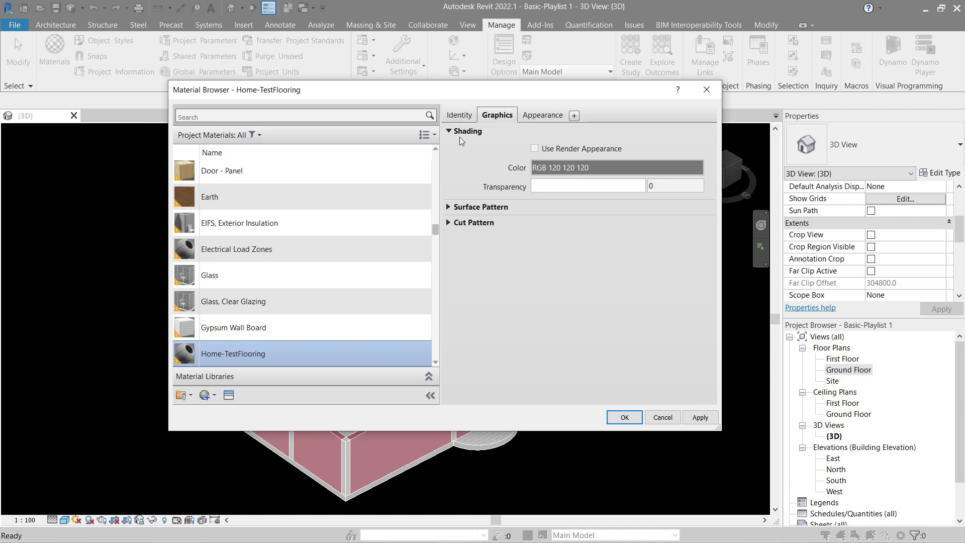
pyautogui.click(553, 169)
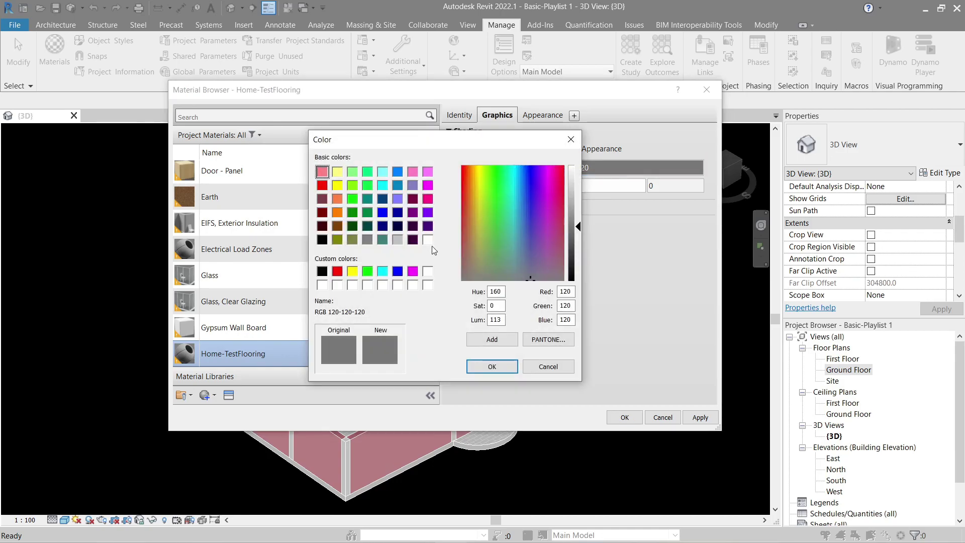
pyautogui.click(412, 272)
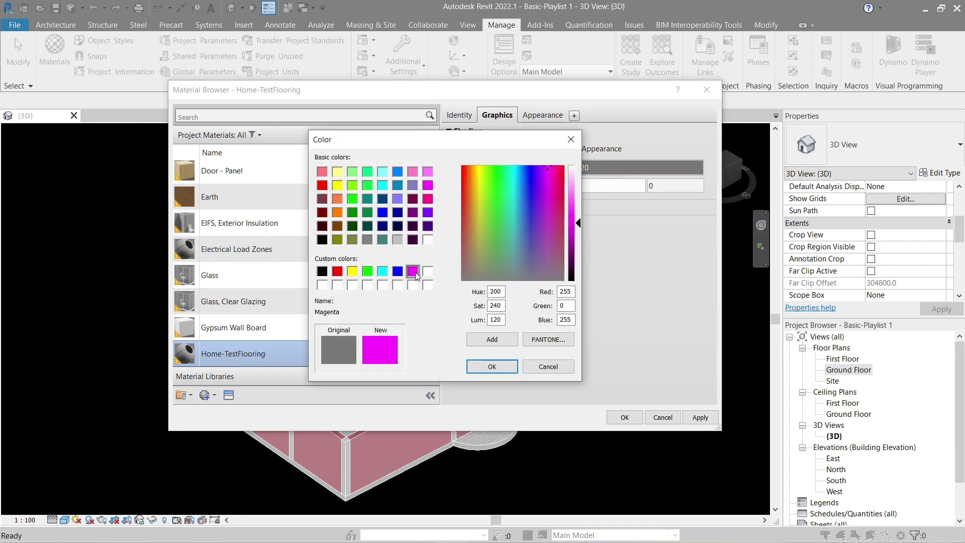
pyautogui.click(492, 367)
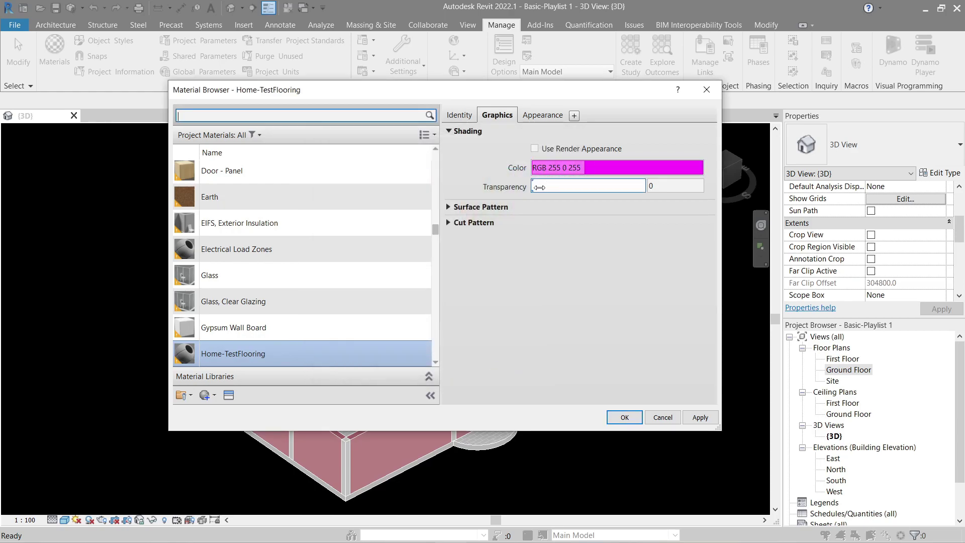
# - Set the shading transparency of Home-TestFlooring to 53 and save the material
pyautogui.moveTo(539, 187); pyautogui.dragTo(592, 192)
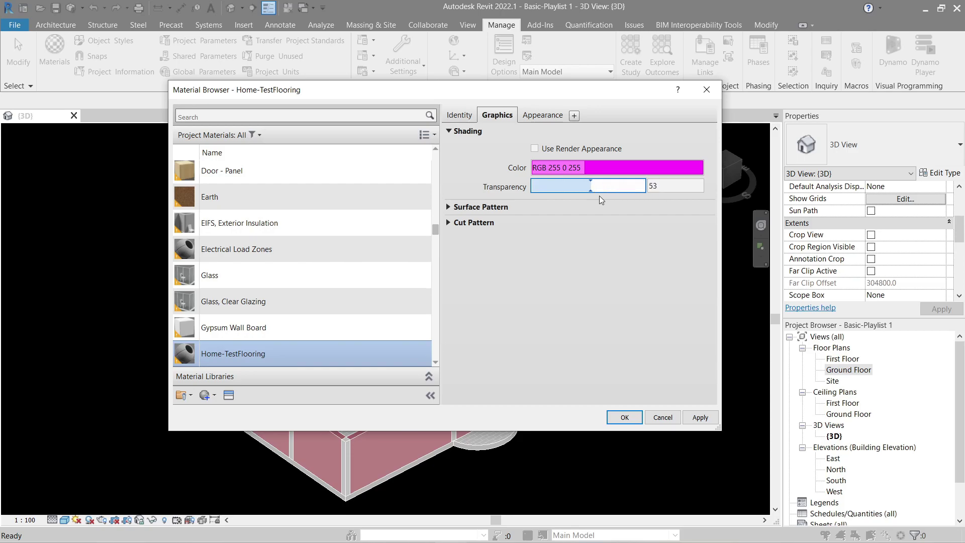
pyautogui.click(696, 416)
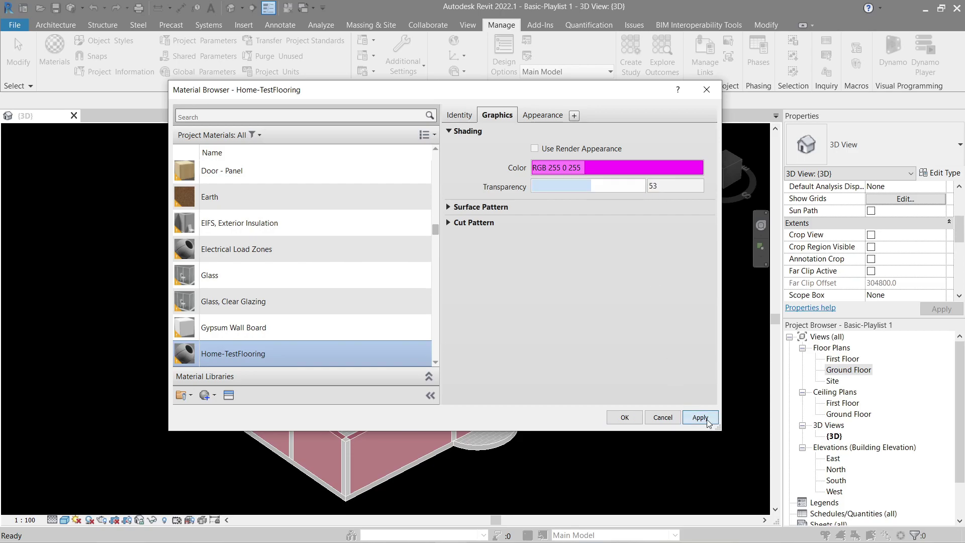
pyautogui.click(623, 417)
# - Select the building's floor slab and open the layer structure of its type, Home-STR-Slab-300mm
pyautogui.scroll(5, 466, 273)
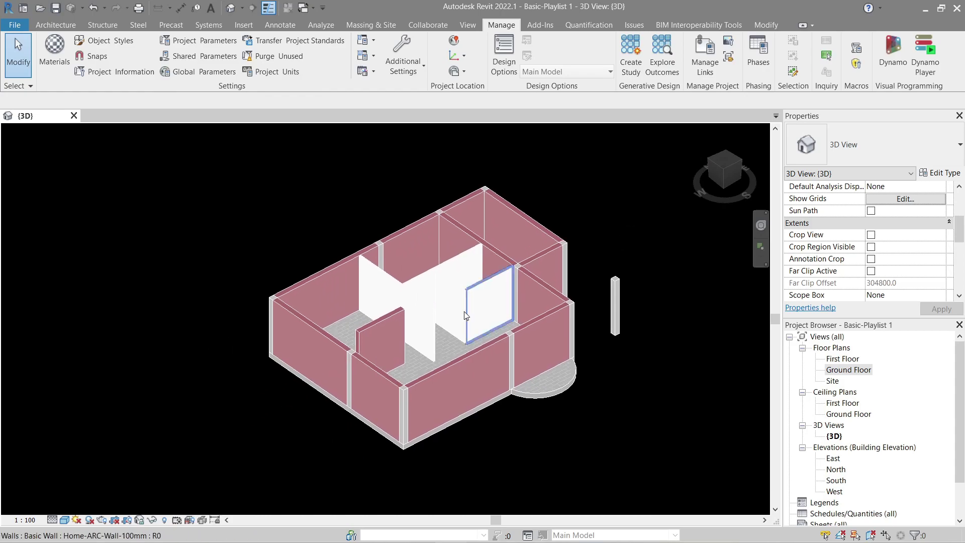
pyautogui.scroll(-2, 466, 273)
pyautogui.keyDown('shift'); pyautogui.moveTo(439, 215); pyautogui.dragTo(442, 340, button='middle'); pyautogui.keyUp('shift')
pyautogui.click(441, 340)
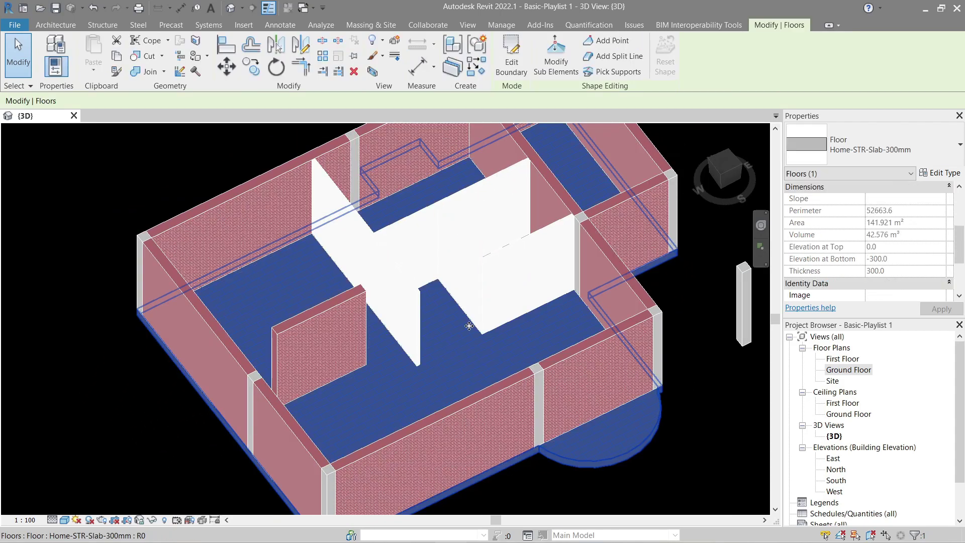
pyautogui.click(942, 173)
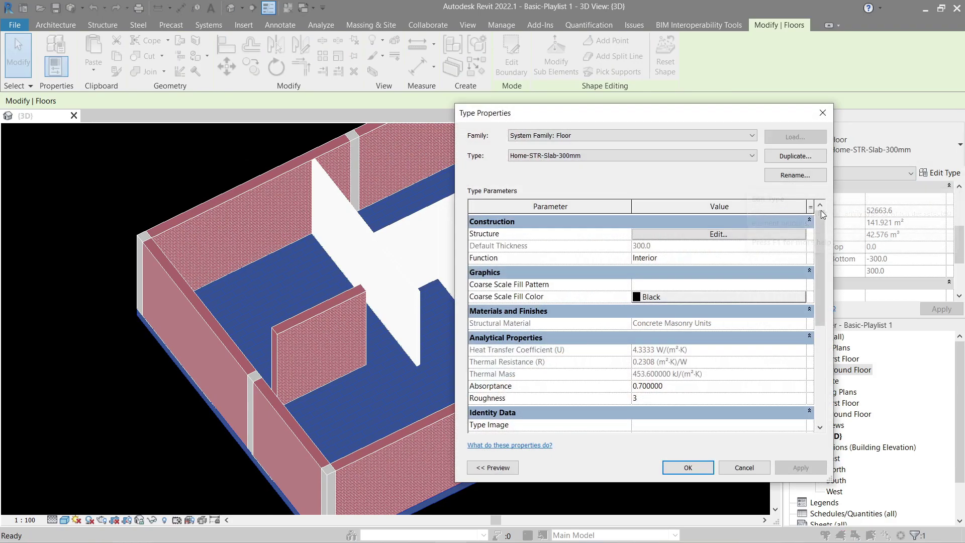
pyautogui.click(651, 233)
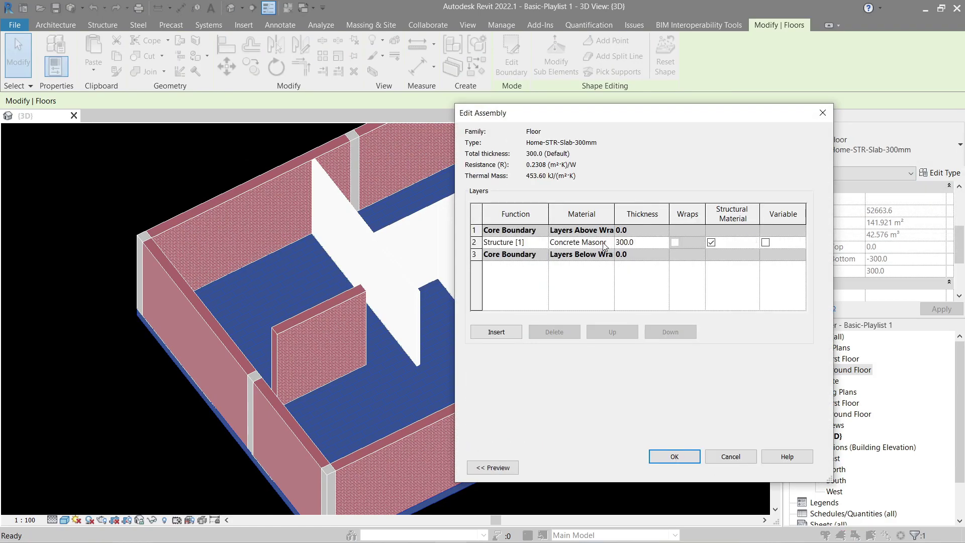
# - Assign the Home-TestFlooring material to the Structure [1] layer of the slab type Home-STR-Slab-300mm and deselect the slab
pyautogui.click(605, 246)
pyautogui.click(608, 243)
pyautogui.write('h')
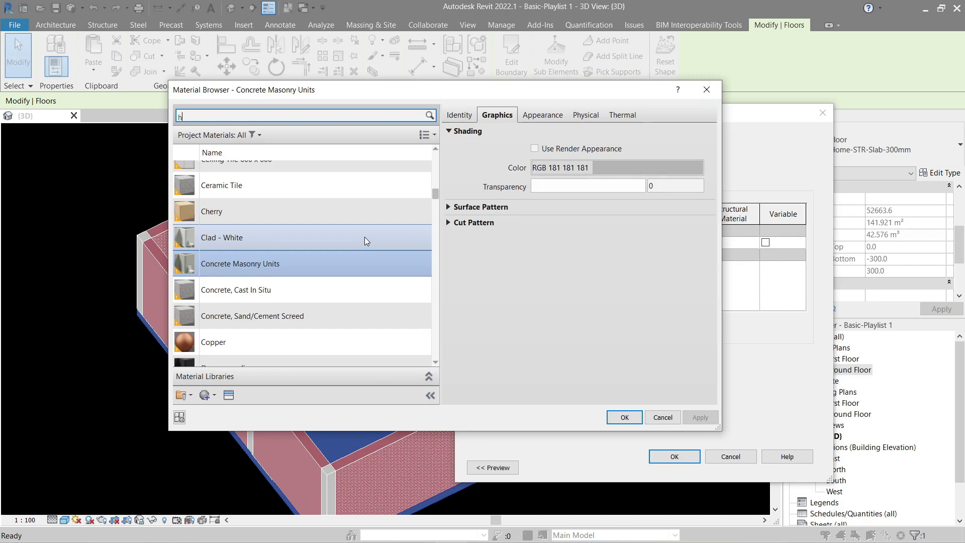
pyautogui.write('o')
pyautogui.click(307, 189)
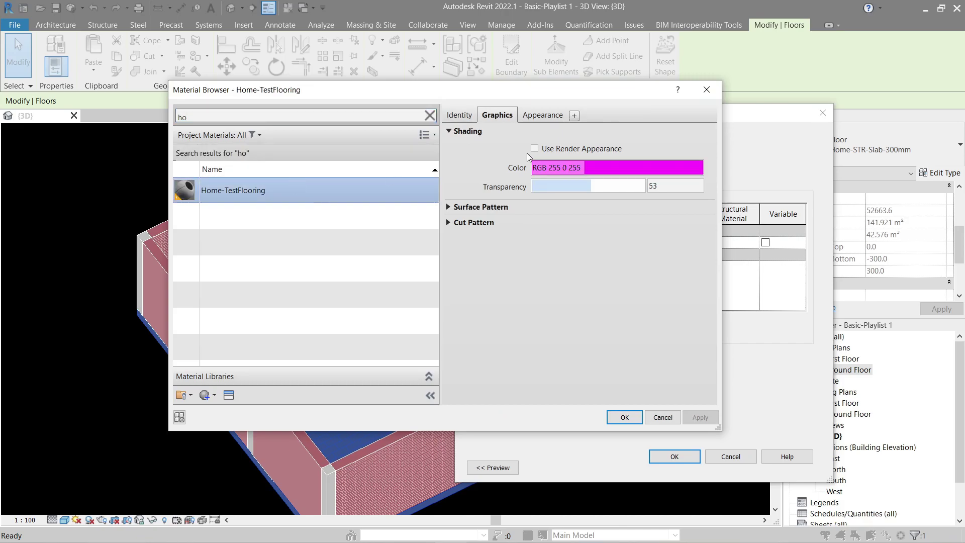
pyautogui.click(624, 418)
pyautogui.click(686, 456)
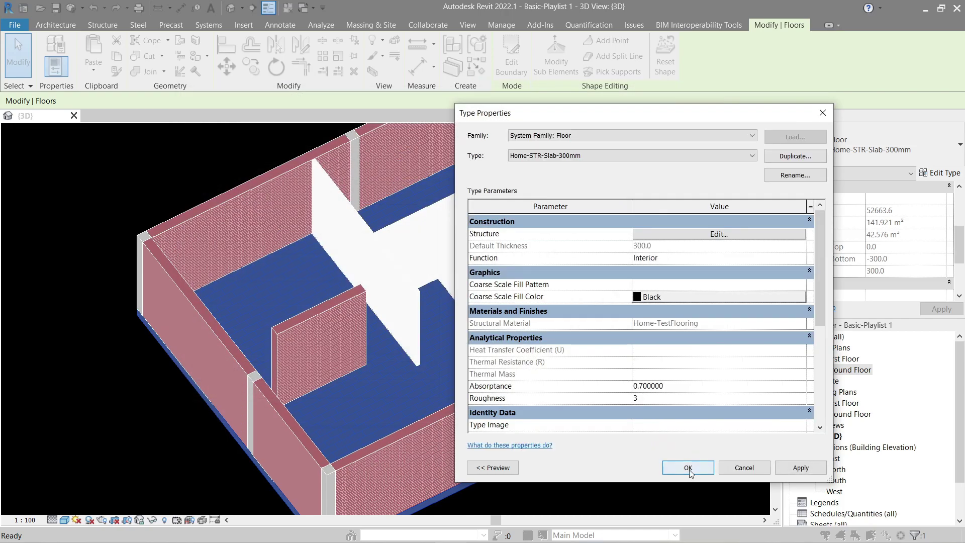
pyautogui.click(688, 468)
pyautogui.click(672, 478)
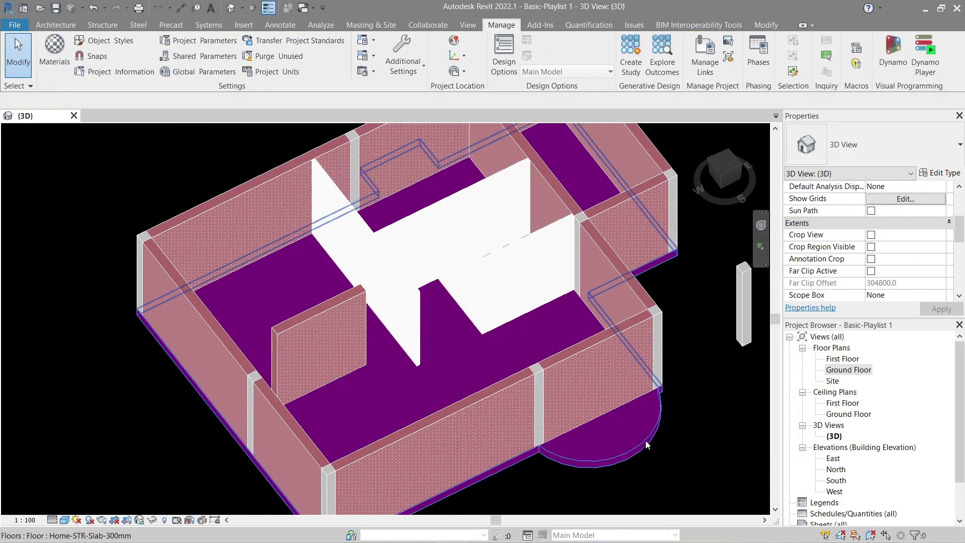
pyautogui.click(616, 462)
pyautogui.click(689, 449)
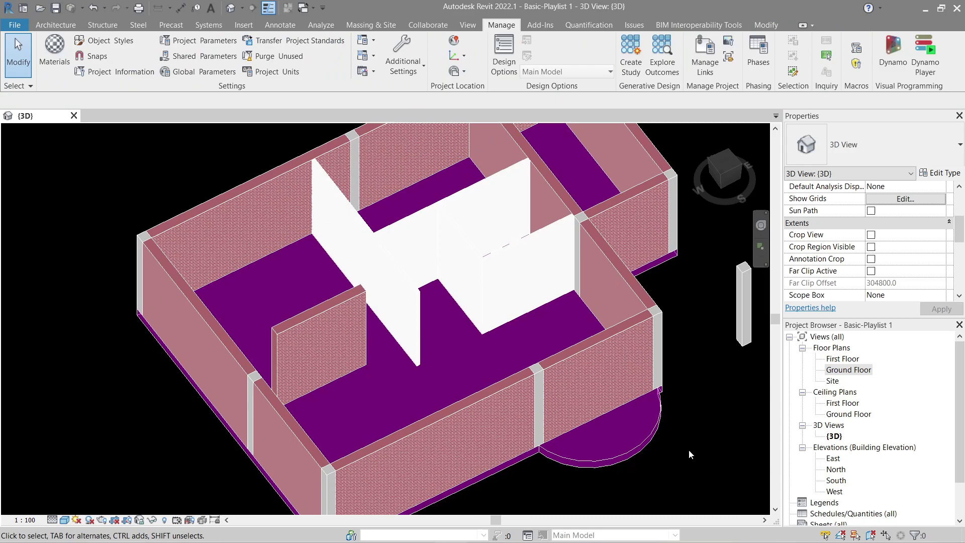
# - Increase the shading transparency of Home-TestFlooring through the floor slab's layer structure and apply it to the slab type
pyautogui.click(637, 449)
pyautogui.click(939, 173)
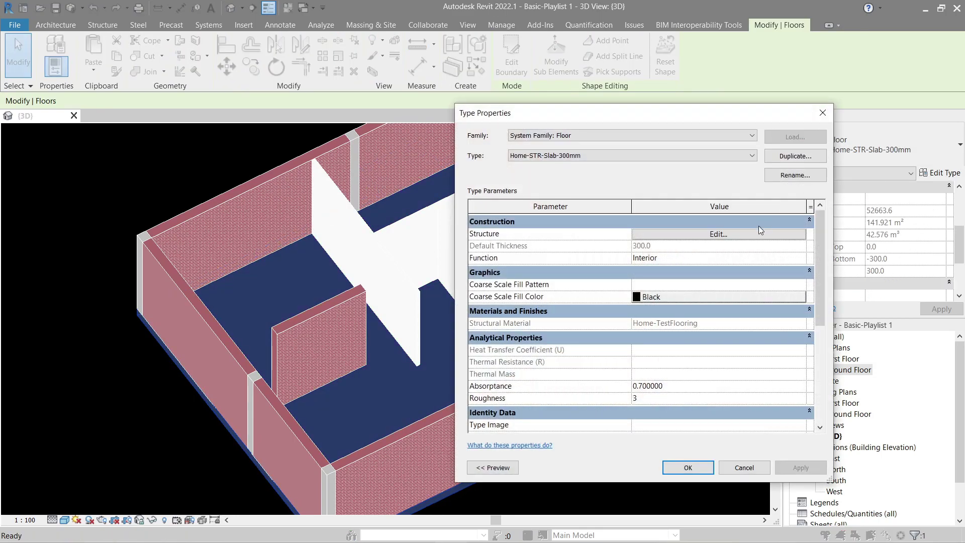
pyautogui.click(759, 232)
pyautogui.click(609, 238)
pyautogui.click(610, 239)
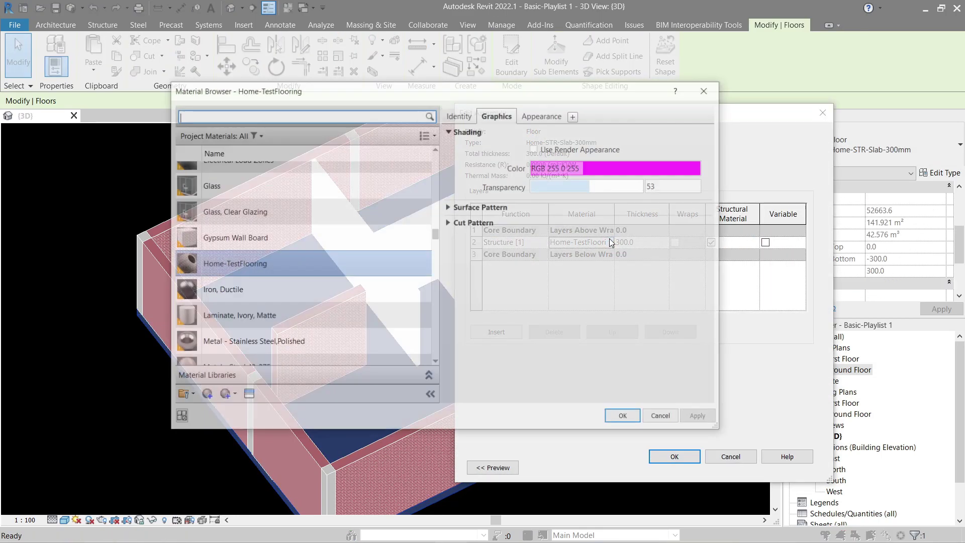
pyautogui.moveTo(618, 189); pyautogui.dragTo(621, 189)
pyautogui.click(691, 188)
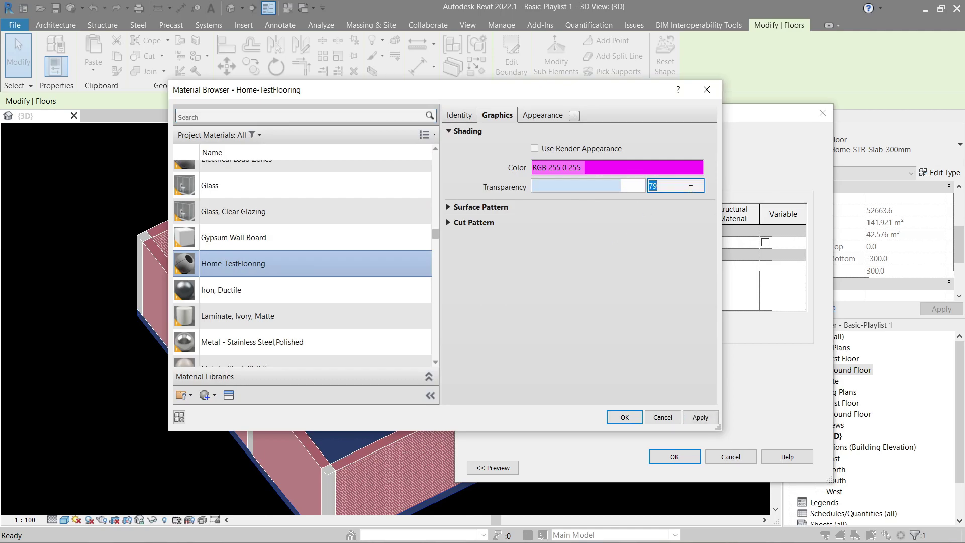
pyautogui.click(631, 415)
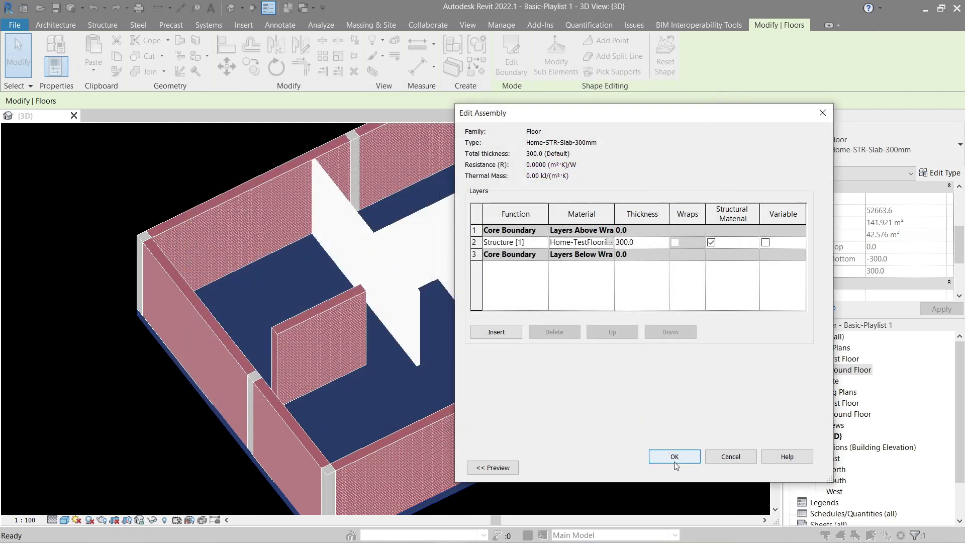
pyautogui.click(675, 457)
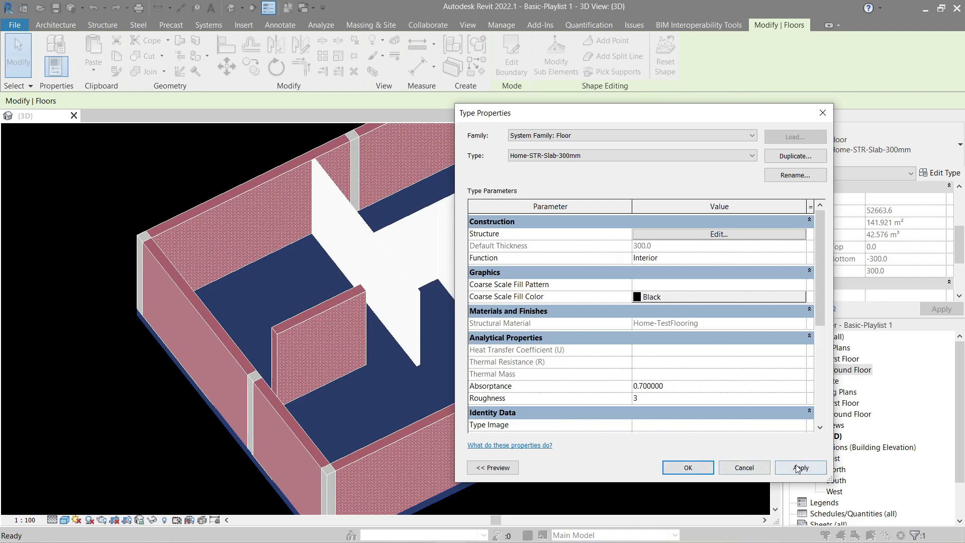
pyautogui.click(696, 468)
pyautogui.click(656, 478)
# - Set the shading transparency of the floor slab's Home-TestFlooring material to 0
pyautogui.keyDown('shift'); pyautogui.moveTo(656, 479); pyautogui.dragTo(539, 315, button='middle'); pyautogui.keyUp('shift')
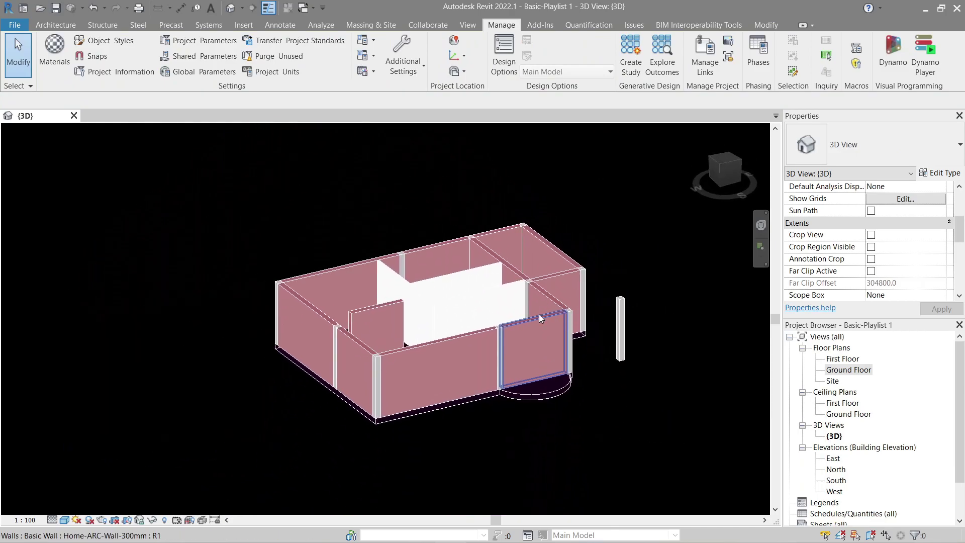
pyautogui.scroll(4, 539, 315)
pyautogui.scroll(-5, 539, 312)
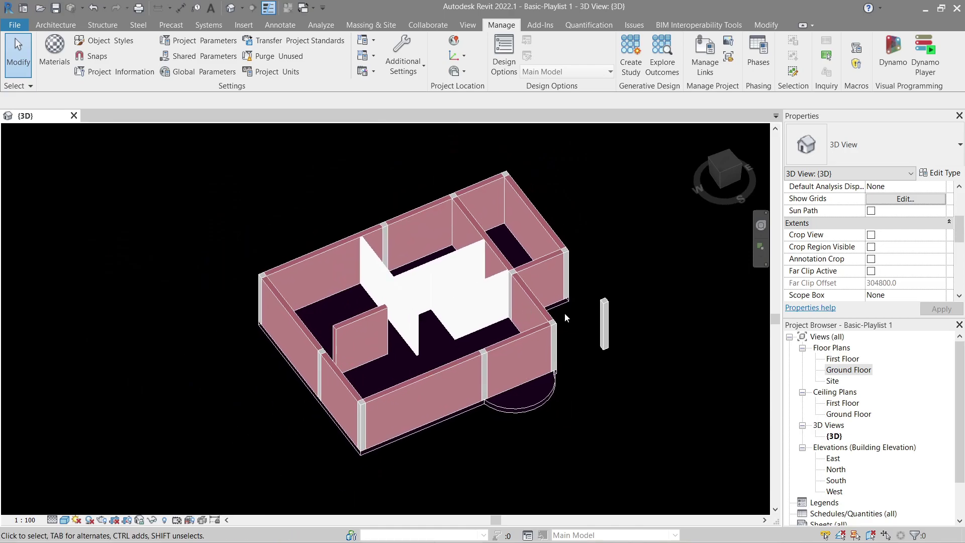
pyautogui.scroll(3, 565, 312)
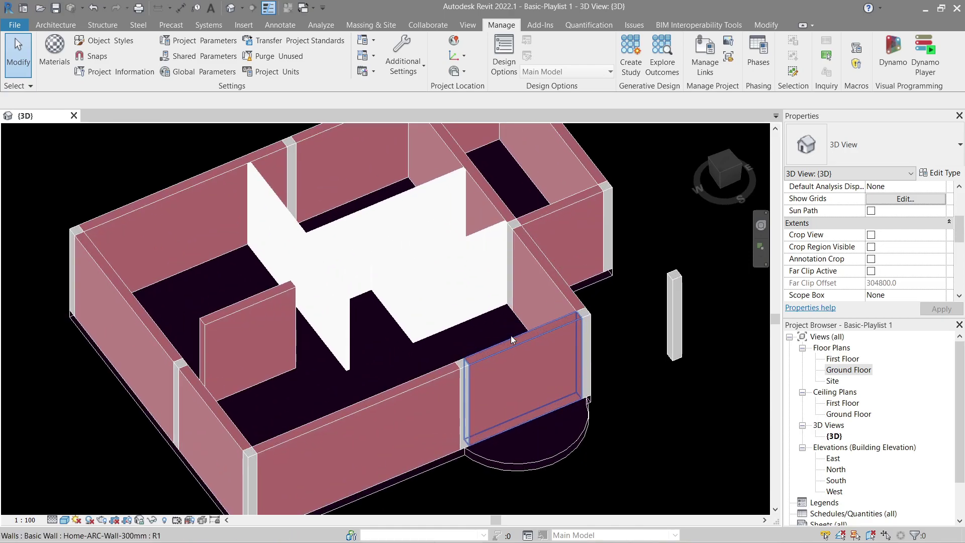
pyautogui.click(64, 520)
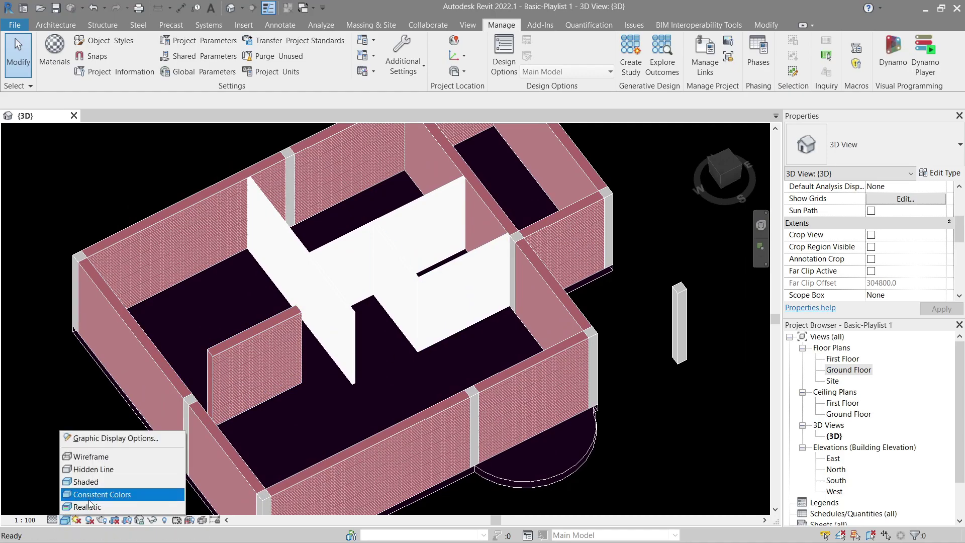
pyautogui.click(541, 481)
pyautogui.click(938, 176)
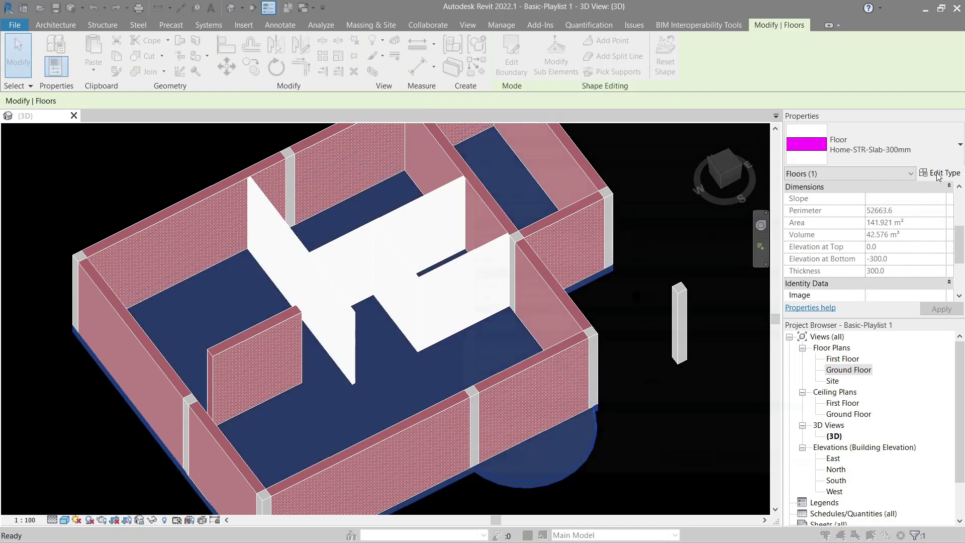
pyautogui.click(681, 213)
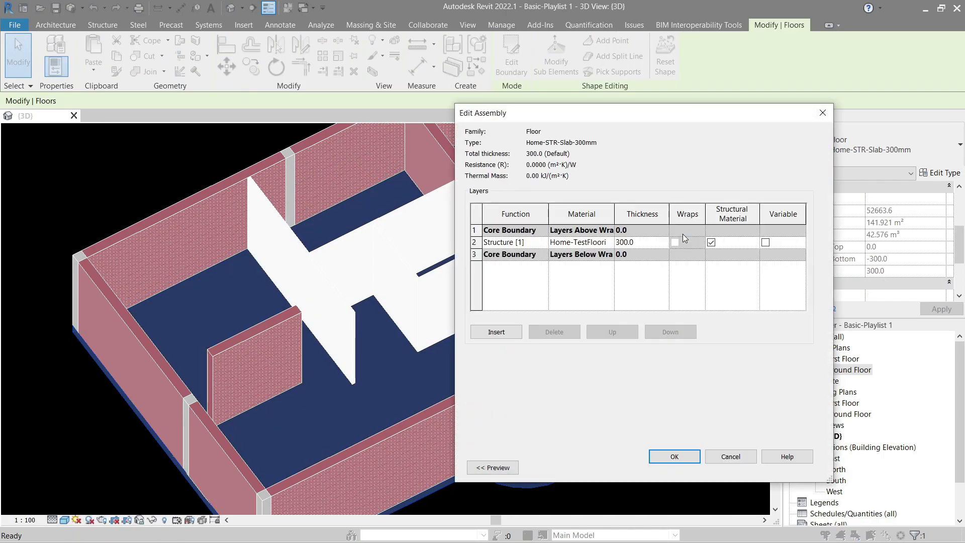
pyautogui.click(609, 244)
pyautogui.click(609, 243)
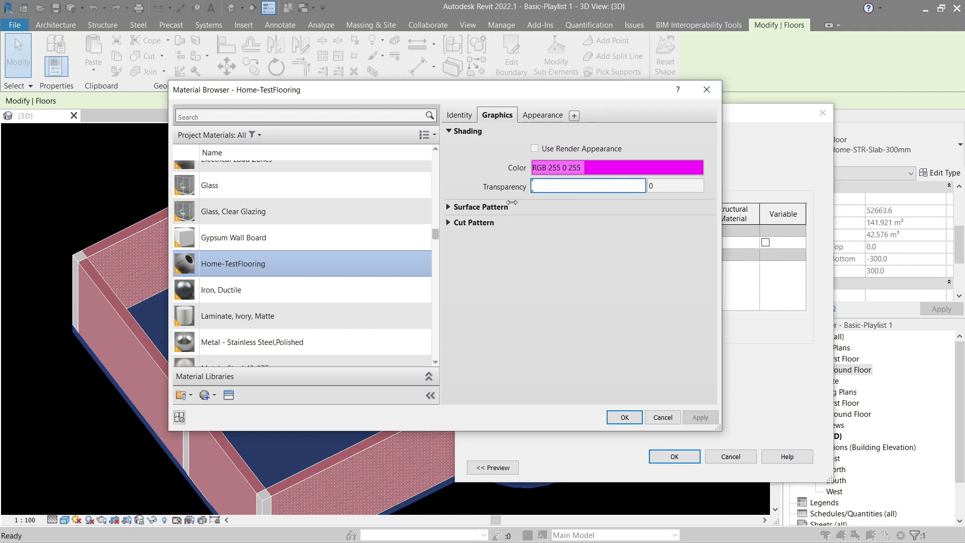
# - Set the shading color of Home-TestFlooring to red, RGB 255 0 0, and apply the change to the slab type
pyautogui.click(609, 169)
pyautogui.click(338, 271)
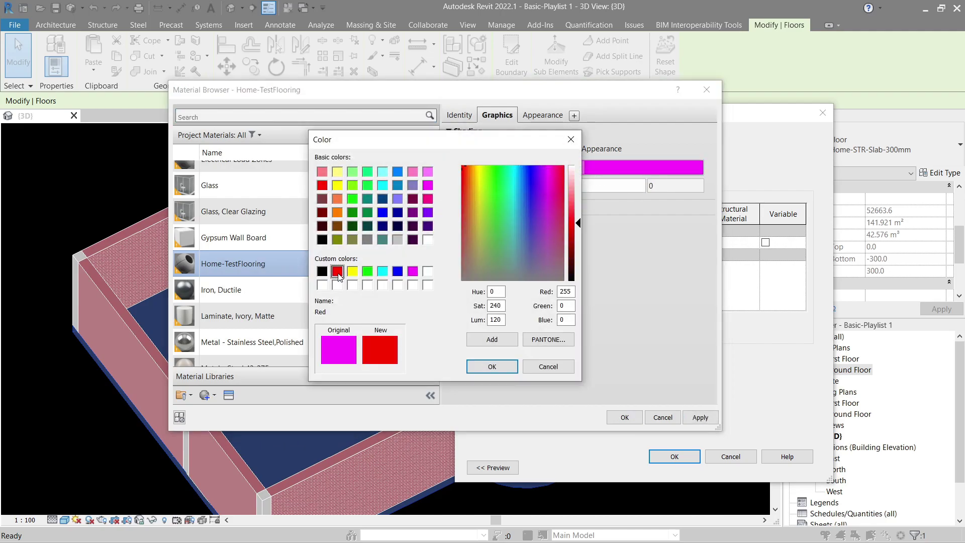
pyautogui.click(492, 366)
pyautogui.click(699, 422)
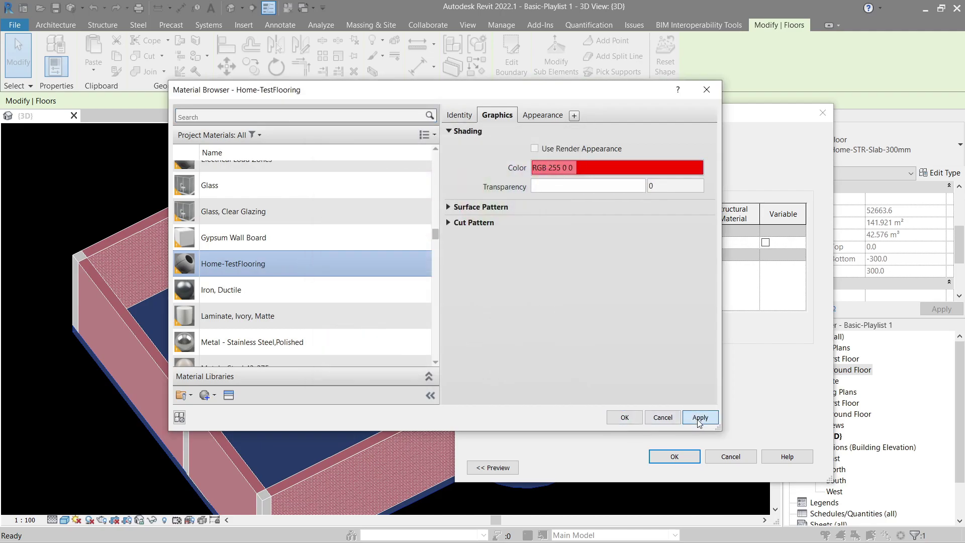
pyautogui.click(625, 417)
pyautogui.click(674, 457)
pyautogui.click(680, 468)
pyautogui.click(625, 476)
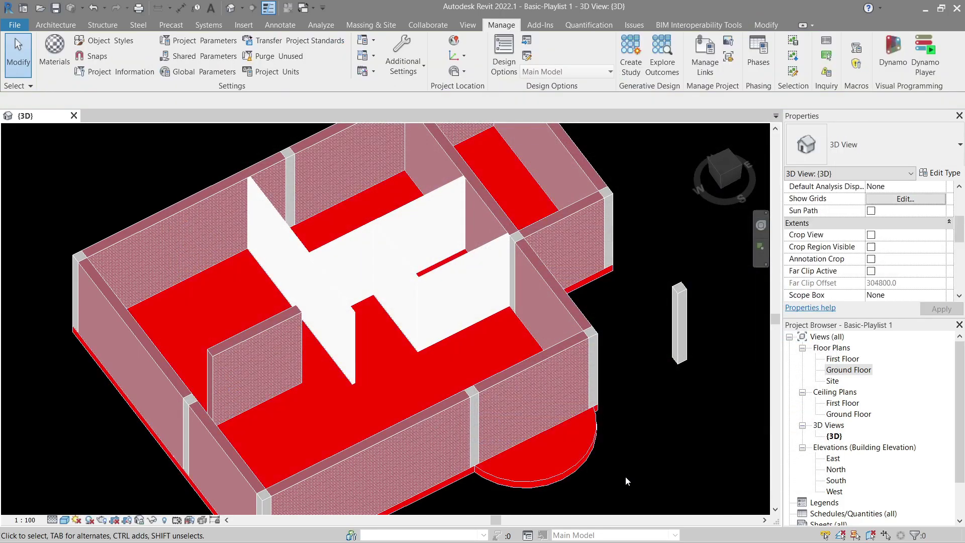
# - View the 3D model in the Hidden Line and Realistic visual styles to compare how the slab material is displayed
pyautogui.click(64, 519)
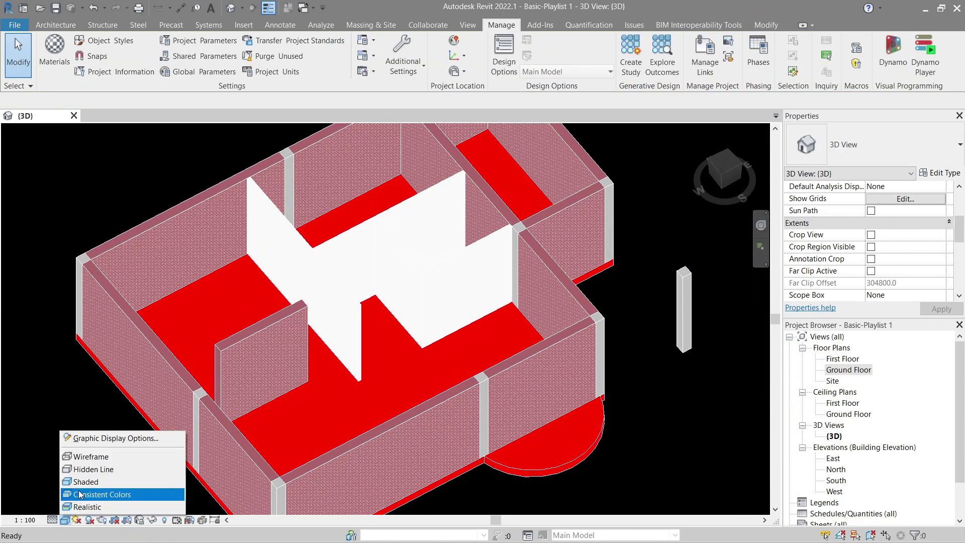
pyautogui.click(86, 457)
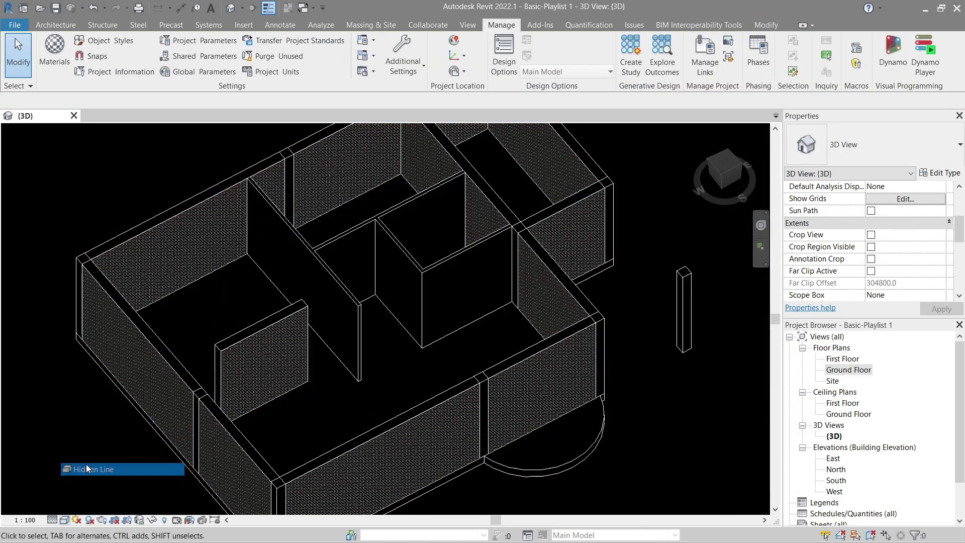
pyautogui.click(63, 520)
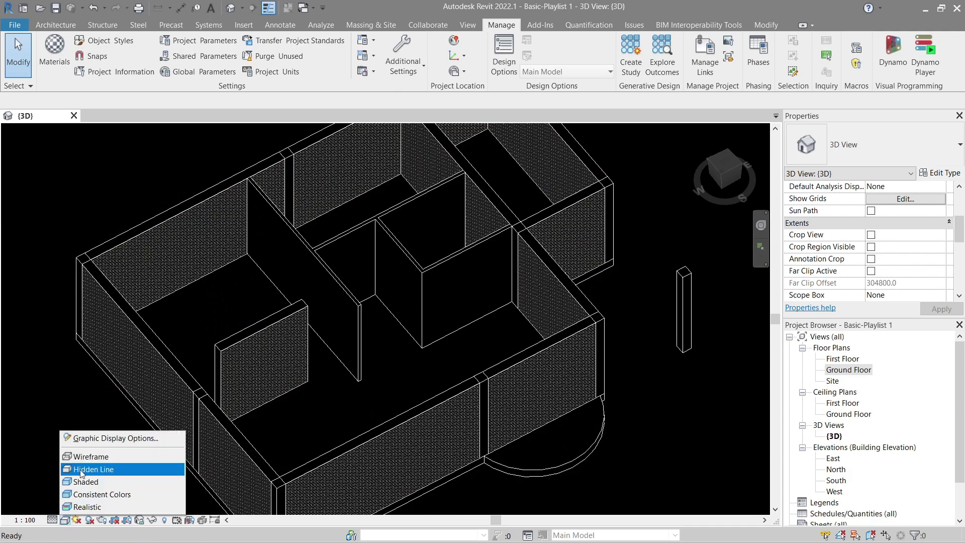
pyautogui.click(64, 520)
pyautogui.click(75, 506)
pyautogui.scroll(-1, 378, 393)
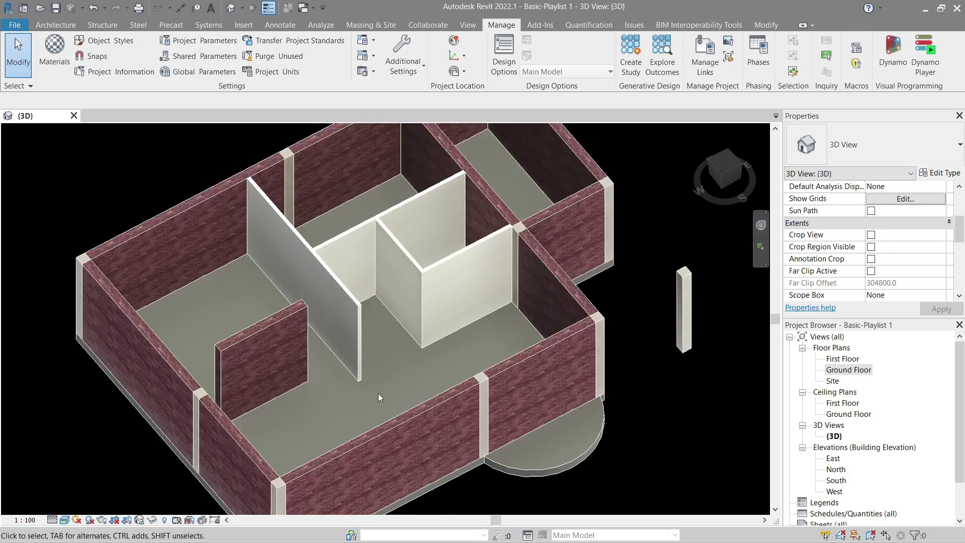
# - View the model in Consistent Colors and set the 3D view to the Shaded visual style
pyautogui.click(64, 520)
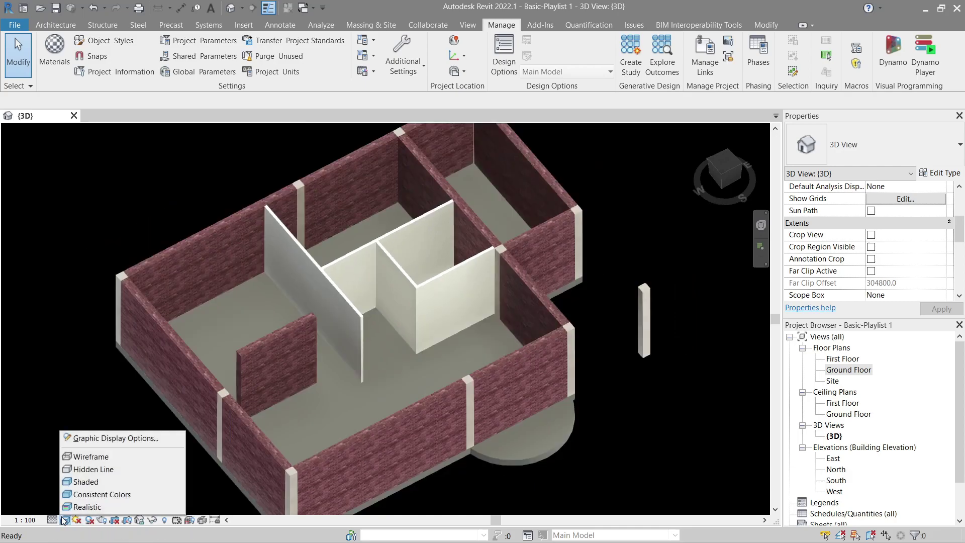
pyautogui.click(78, 498)
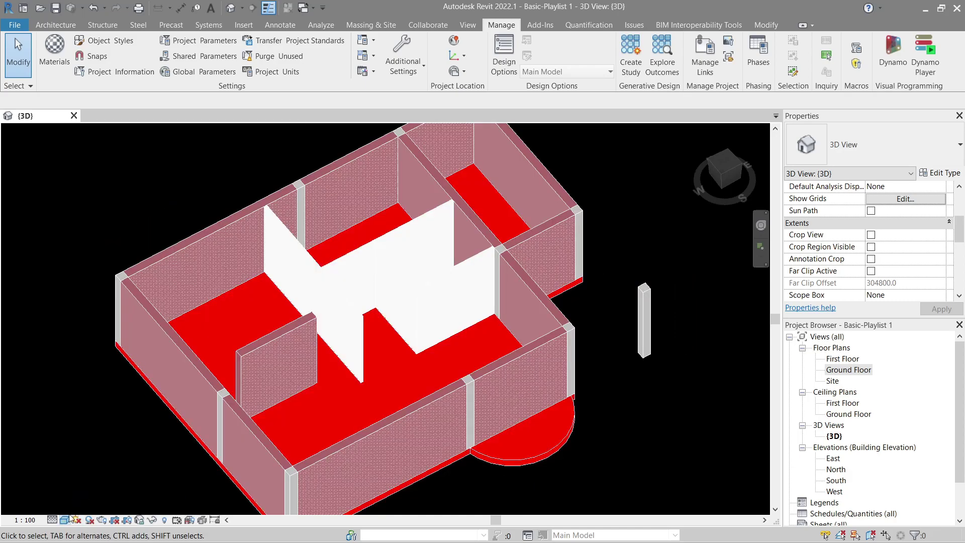
pyautogui.click(65, 519)
pyautogui.click(89, 482)
pyautogui.moveTo(362, 422)
pyautogui.keyDown('shift'); pyautogui.mouseDown(button='middle')
pyautogui.moveTo(448, 427)
pyautogui.moveTo(450, 375)
pyautogui.moveTo(443, 386)
pyautogui.mouseUp(button='middle'); pyautogui.keyUp('shift')
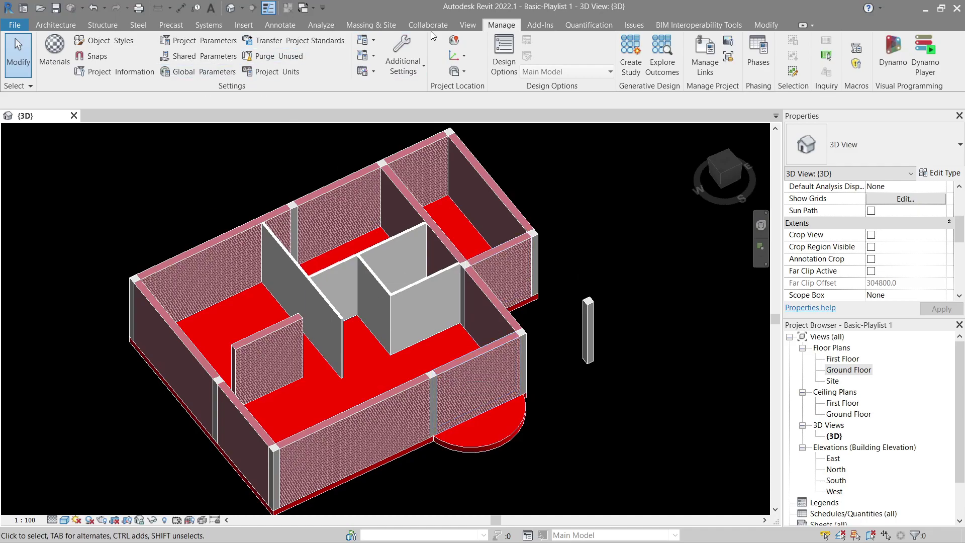
# - Set the surface foreground pattern of the Home-TestFlooring material to the model pattern 250mm Squares
pyautogui.click(54, 50)
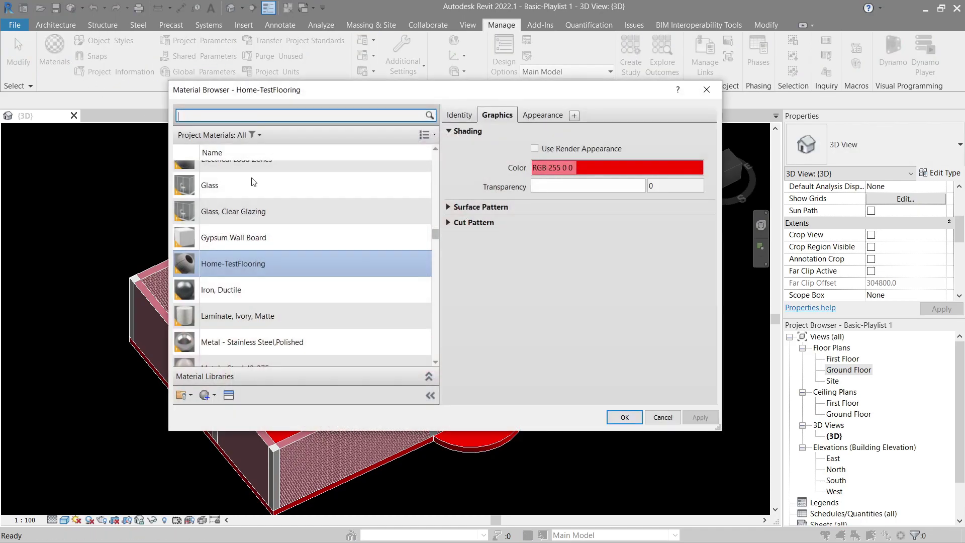
pyautogui.click(449, 207)
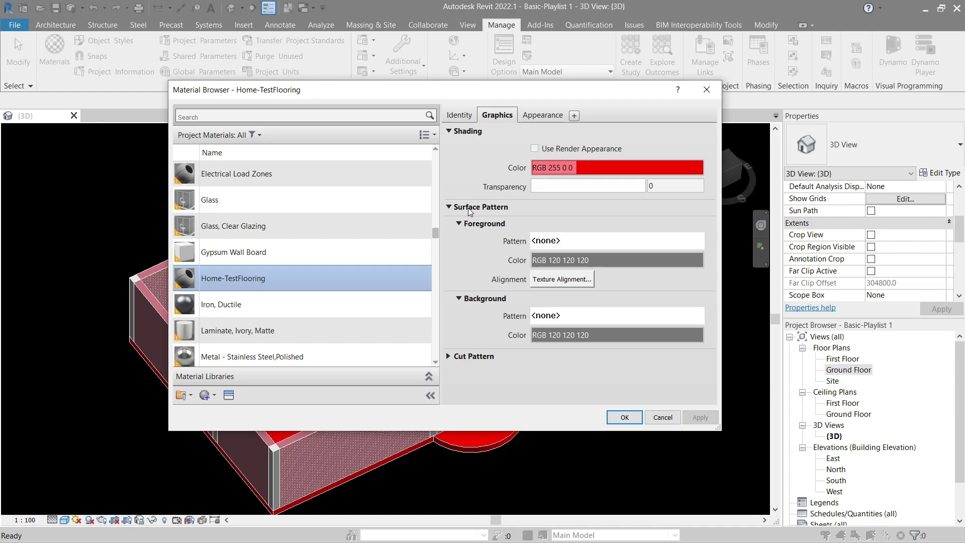
pyautogui.click(449, 357)
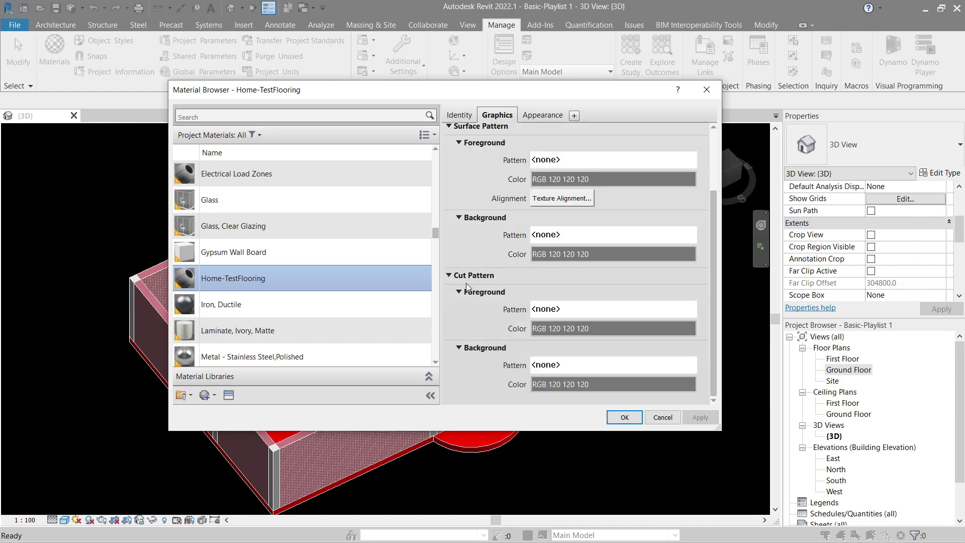
pyautogui.scroll(3, 466, 284)
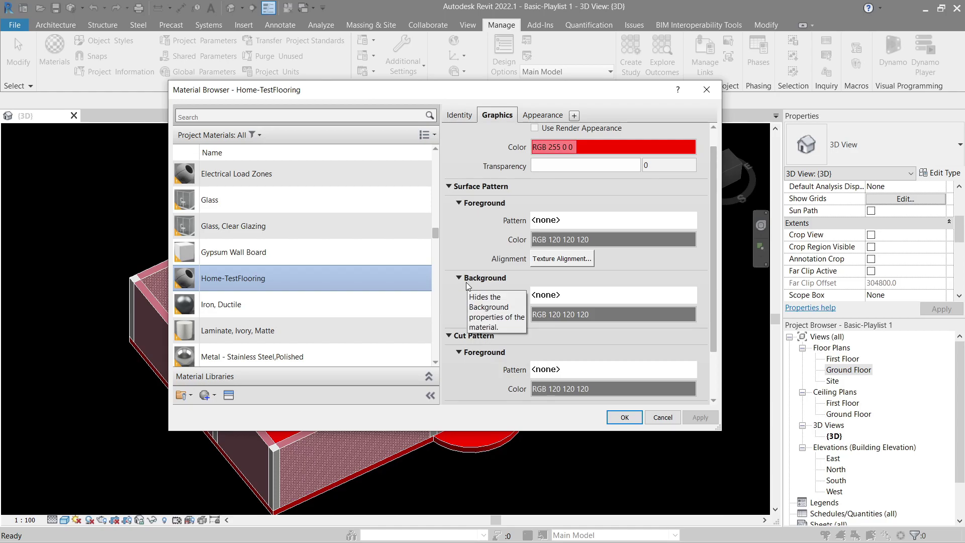
pyautogui.click(554, 220)
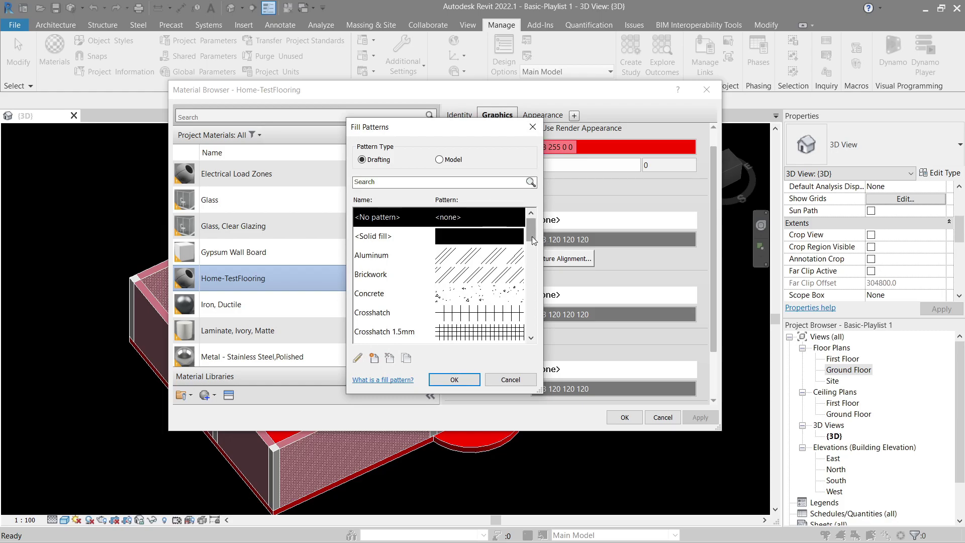
pyautogui.moveTo(532, 240)
pyautogui.mouseDown()
pyautogui.moveTo(536, 253)
pyautogui.moveTo(533, 238)
pyautogui.mouseUp()
pyautogui.click(449, 161)
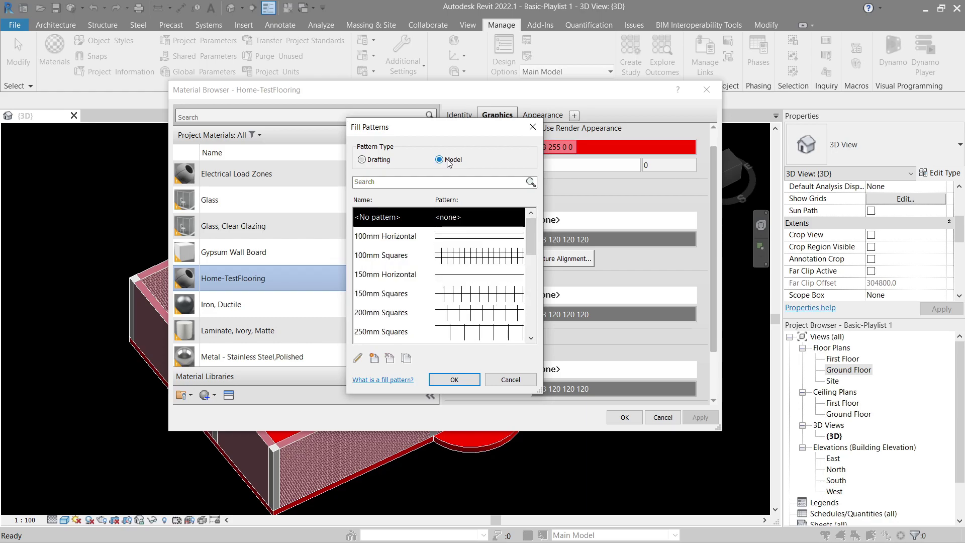
pyautogui.moveTo(531, 247); pyautogui.dragTo(533, 257)
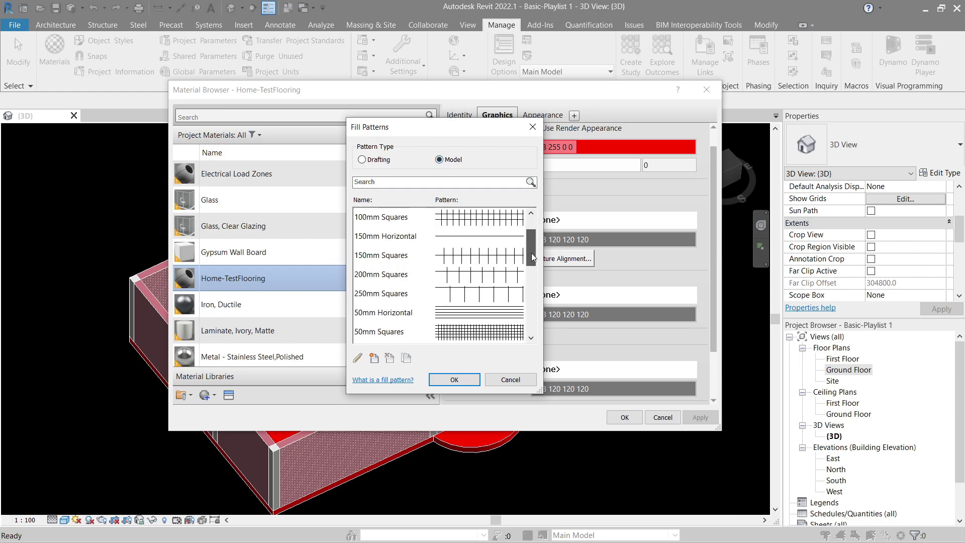
pyautogui.click(493, 292)
pyautogui.click(450, 381)
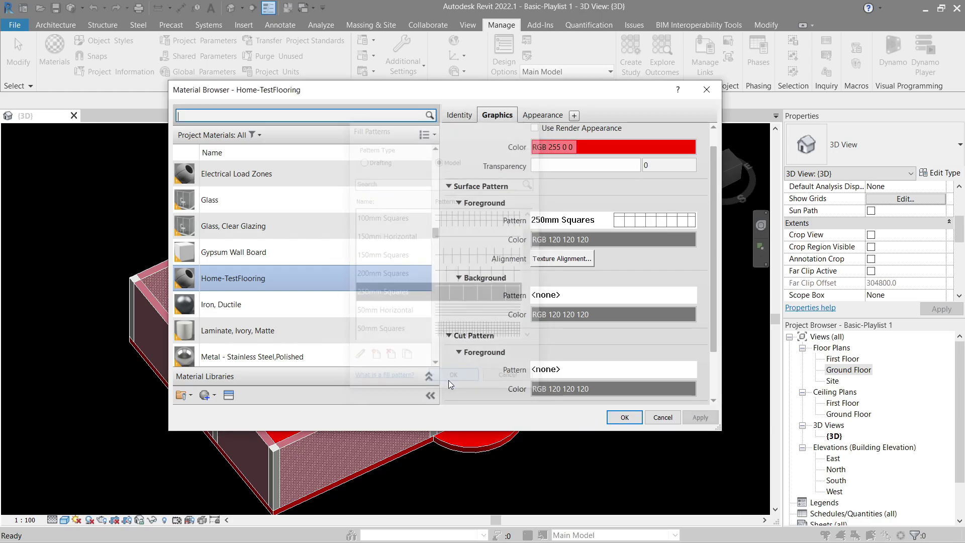
# - Set the cut foreground pattern of Home-TestFlooring to Diagonal crosshatch 1.5 and apply the material changes
pyautogui.scroll(-3, 515, 274)
pyautogui.click(553, 309)
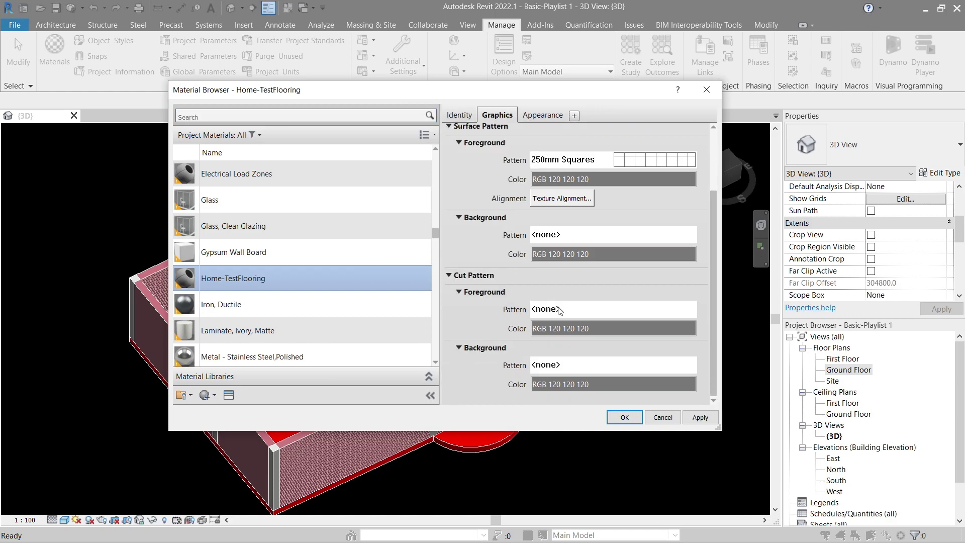
pyautogui.scroll(-2, 467, 301)
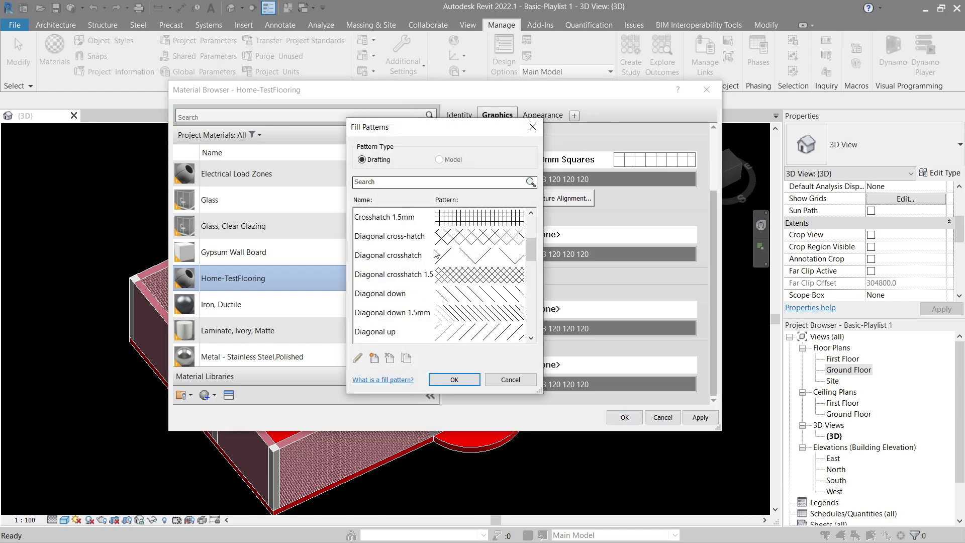
pyautogui.click(454, 282)
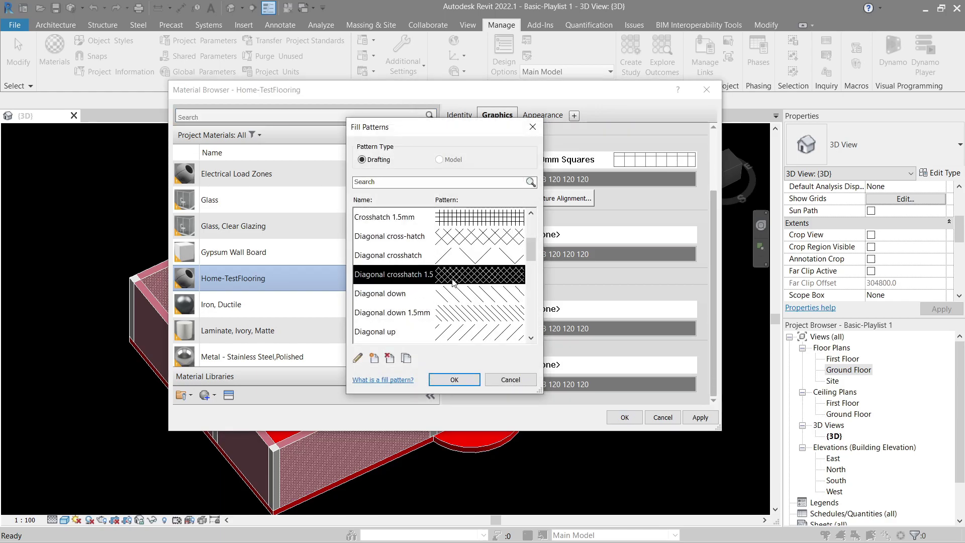
pyautogui.click(460, 378)
pyautogui.scroll(1, 582, 318)
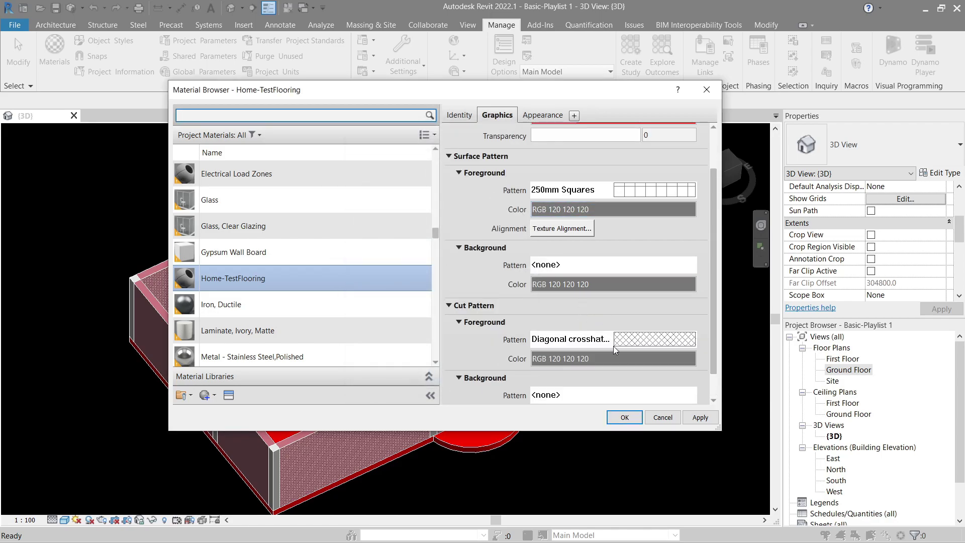
pyautogui.click(701, 418)
pyautogui.click(624, 417)
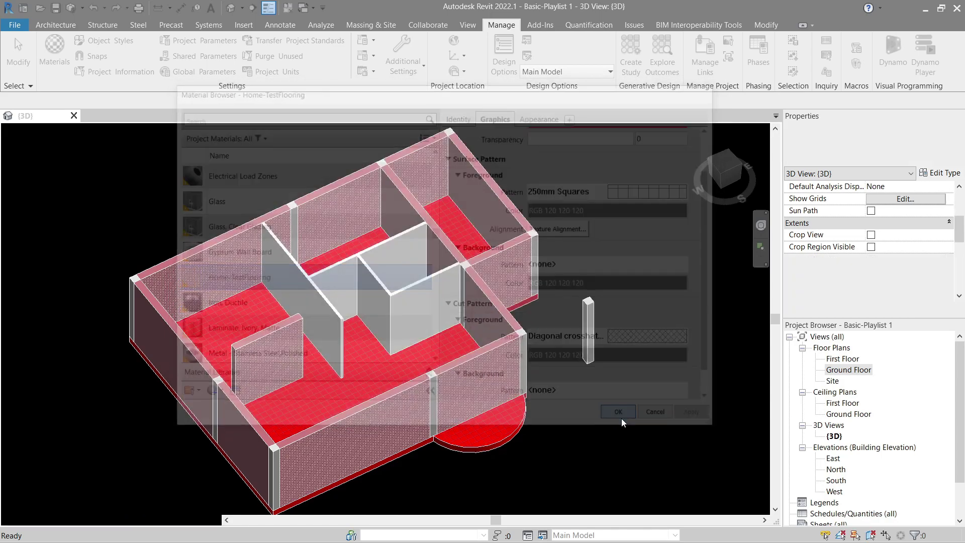
# - Create an in-place model in the Generic Models category and accept the name Generic Models 1
pyautogui.scroll(5, 302, 342)
pyautogui.moveTo(268, 339)
pyautogui.keyDown('shift'); pyautogui.mouseDown(button='middle')
pyautogui.moveTo(318, 280)
pyautogui.moveTo(366, 267)
pyautogui.moveTo(358, 271)
pyautogui.moveTo(377, 250)
pyautogui.moveTo(352, 267)
pyautogui.mouseUp(button='middle'); pyautogui.keyUp('shift')
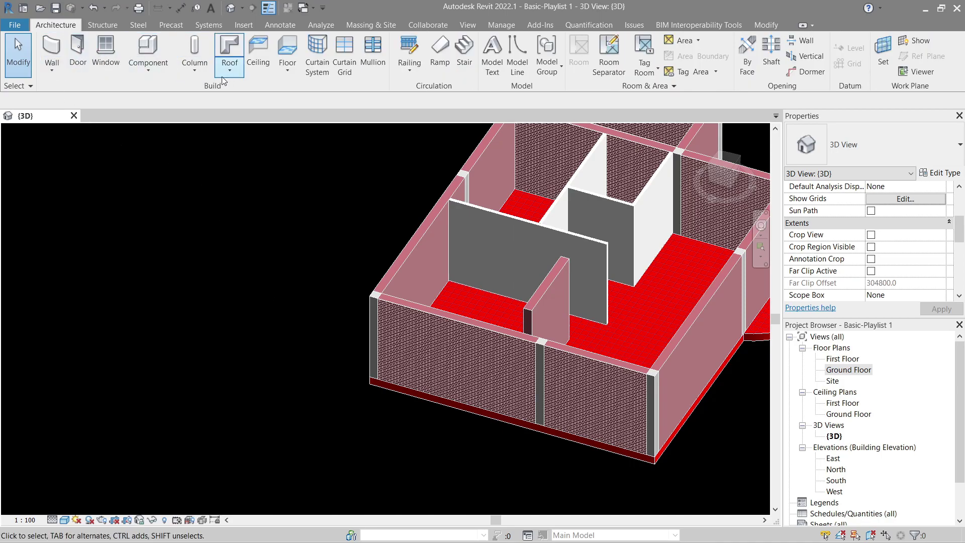
pyautogui.click(145, 75)
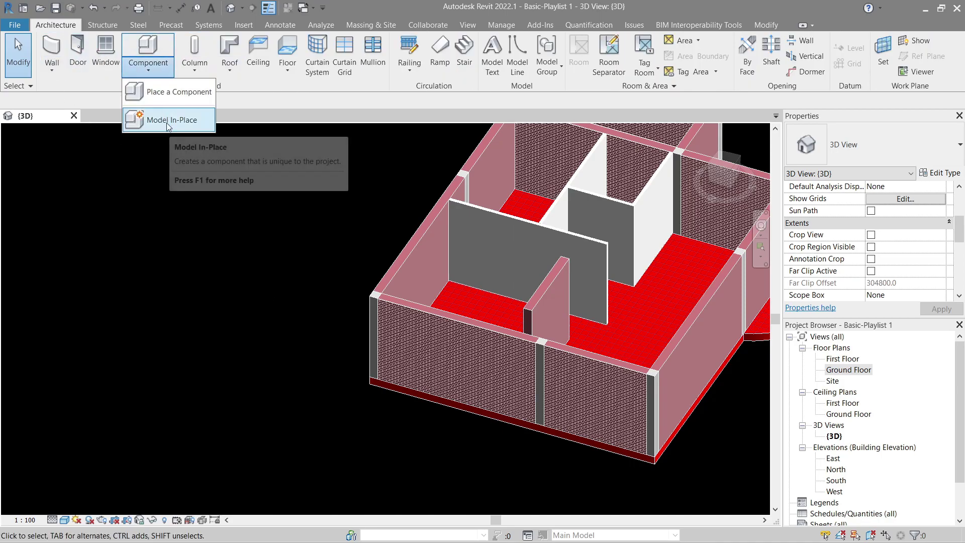
pyautogui.click(167, 123)
pyautogui.click(276, 292)
pyautogui.press('g')
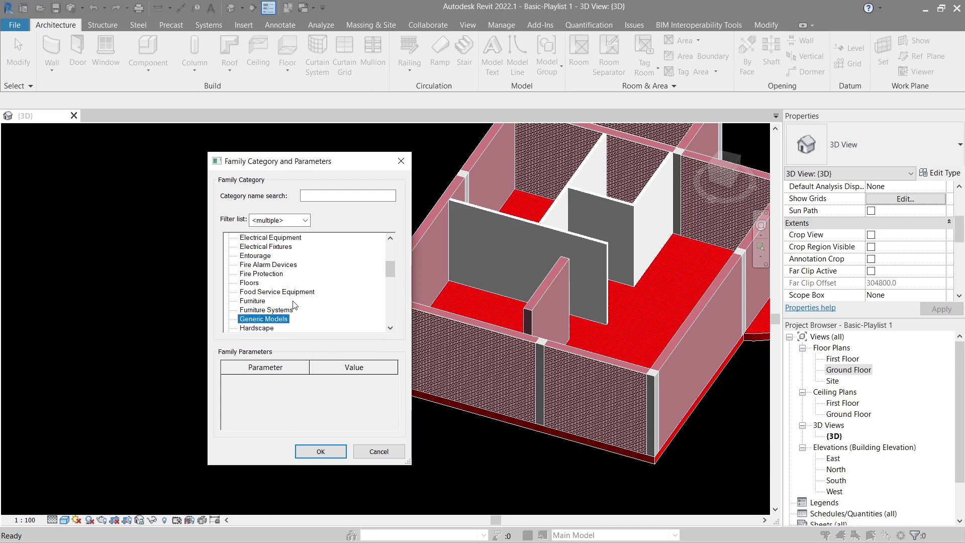
pyautogui.click(312, 451)
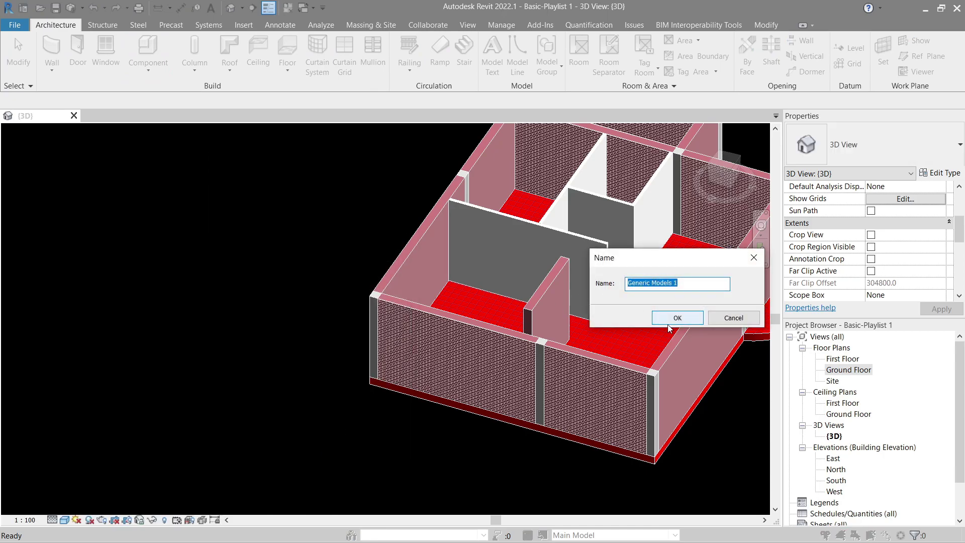
pyautogui.click(669, 321)
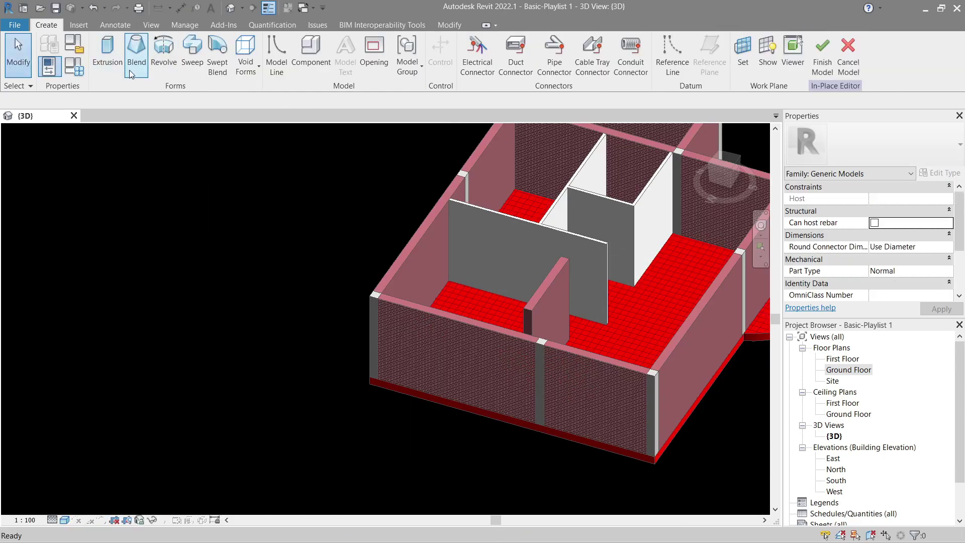
# - Start a Revolve form and set its work plane to the side wall at the building's corner
pyautogui.click(164, 56)
pyautogui.click(611, 55)
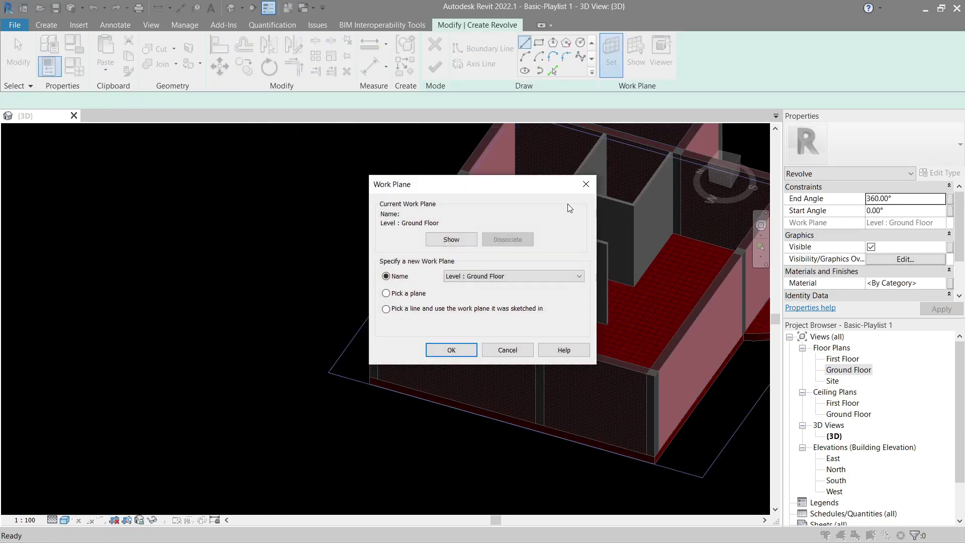
pyautogui.click(451, 350)
pyautogui.scroll(5, 409, 269)
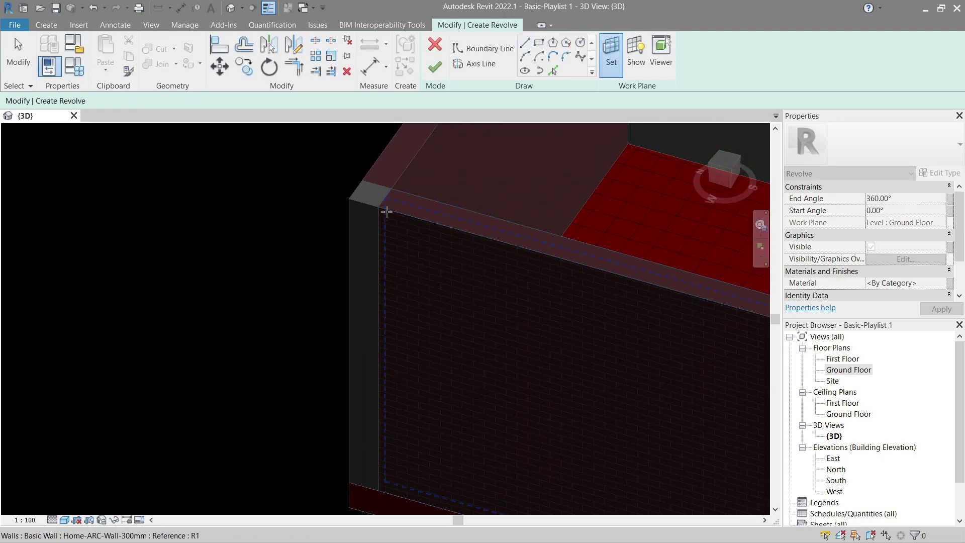
pyautogui.click(387, 212)
pyautogui.scroll(-2, 382, 206)
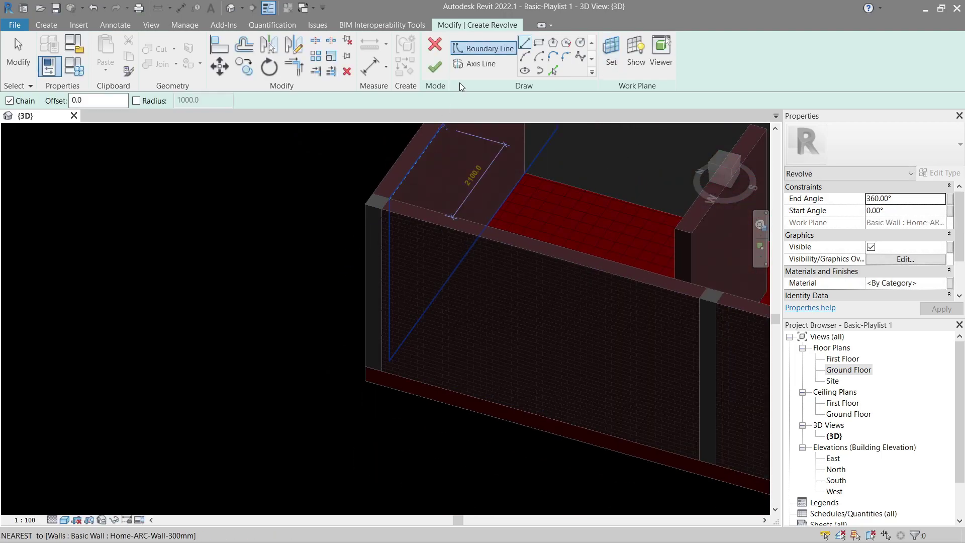
# - Try to draw the revolve's axis line along the corner column in a straight-on view of the wall
pyautogui.click(724, 172)
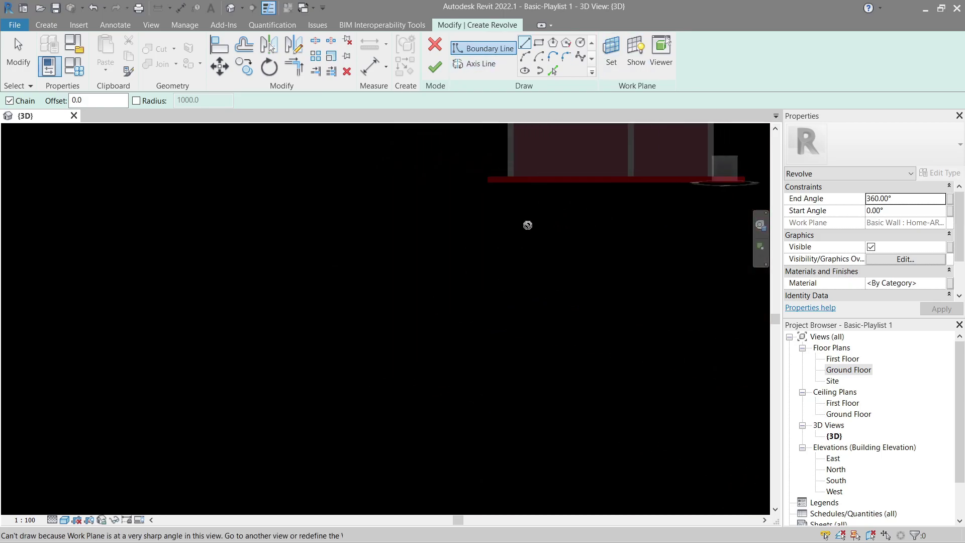
pyautogui.scroll(3, 202, 347)
pyautogui.scroll(3, 342, 321)
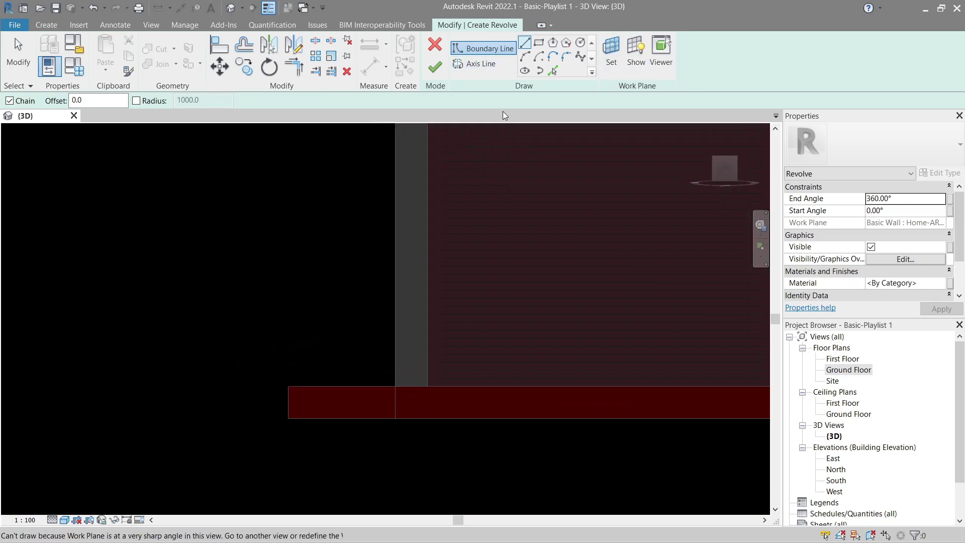
pyautogui.click(483, 68)
pyautogui.click(397, 294)
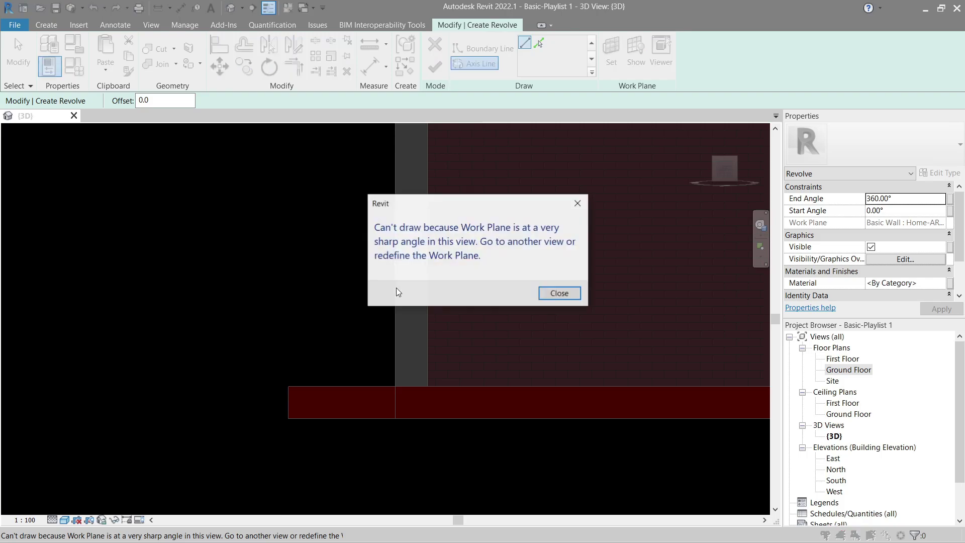
pyautogui.click(560, 293)
# - Set the revolve's work plane to the front brick wall next to the corner column
pyautogui.click(611, 55)
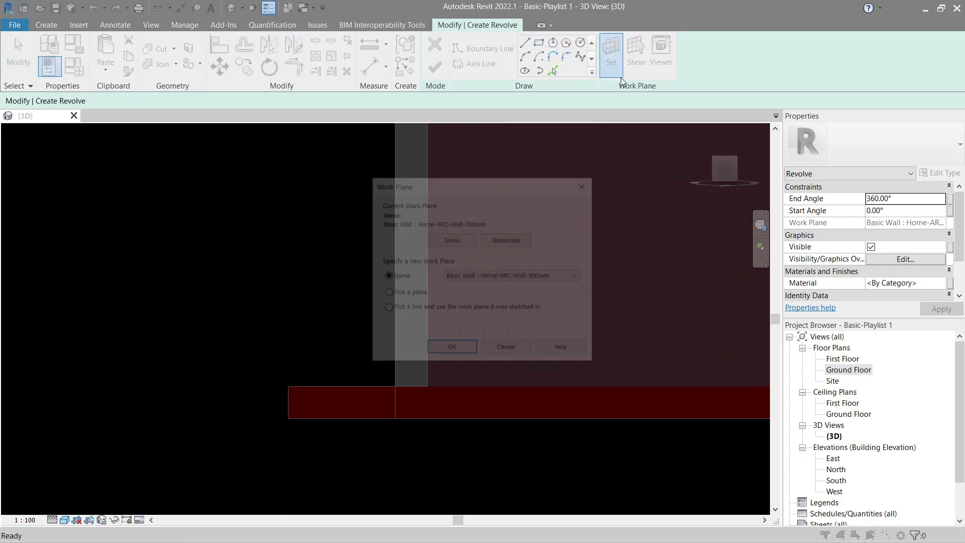
pyautogui.click(463, 355)
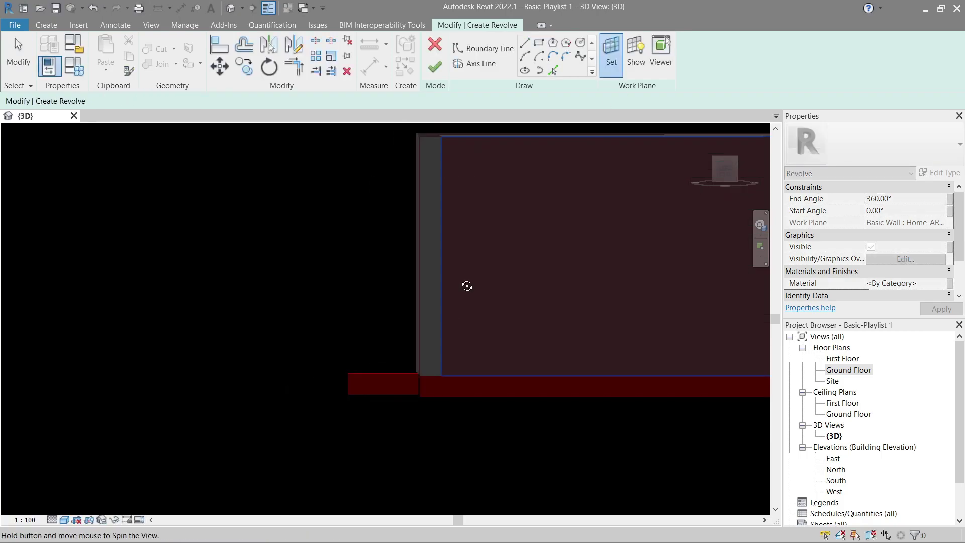
pyautogui.keyDown('shift'); pyautogui.moveTo(467, 282); pyautogui.dragTo(279, 261, button='middle'); pyautogui.keyUp('shift')
pyautogui.click(299, 271)
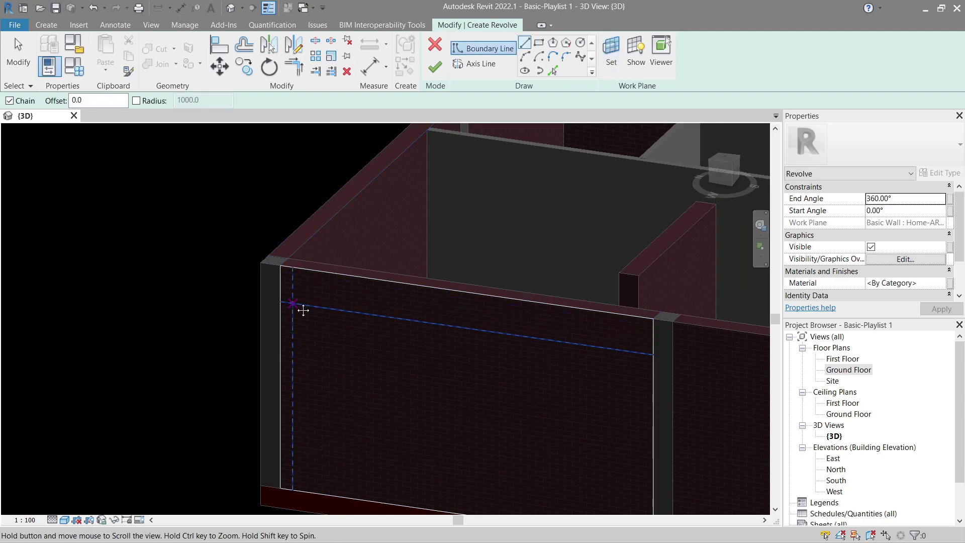
pyautogui.moveTo(302, 308); pyautogui.dragTo(435, 223, button='middle')
# - Draw a vertical axis line about 1100 mm long along the outer edge of the corner column
pyautogui.click(487, 65)
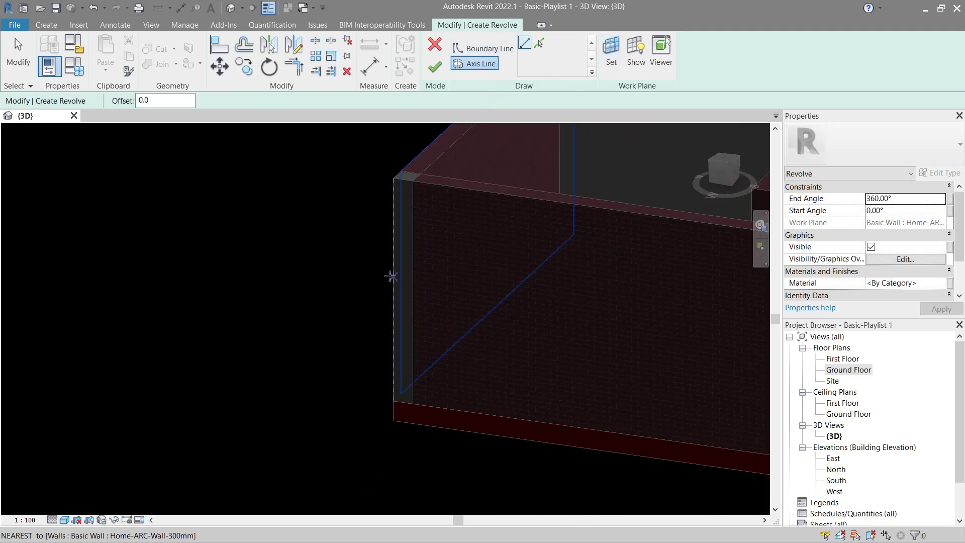
pyautogui.click(391, 276)
pyautogui.click(398, 349)
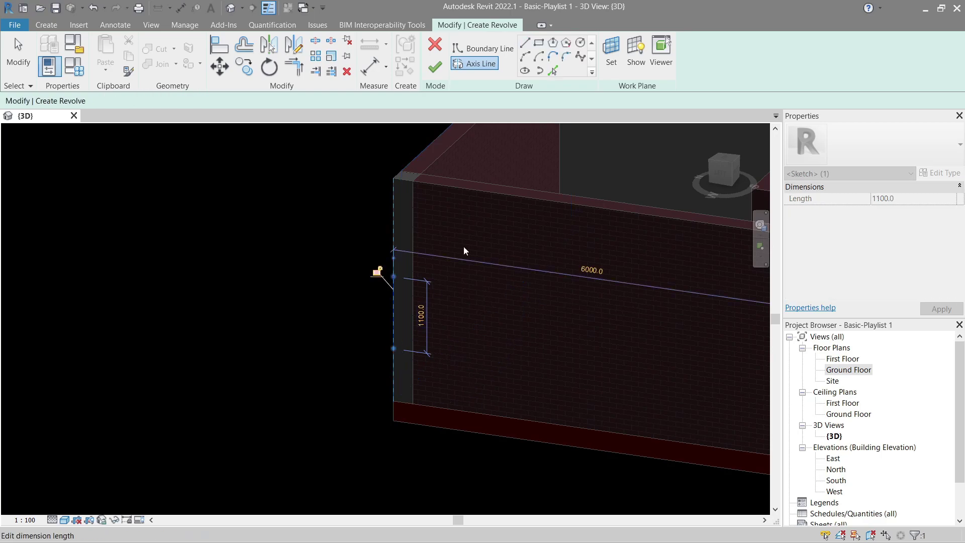
# - Sketch a semicircular boundary of about 550 mm radius, close it along the axis, and finish the revolve as a 360° sphere
pyautogui.click(490, 50)
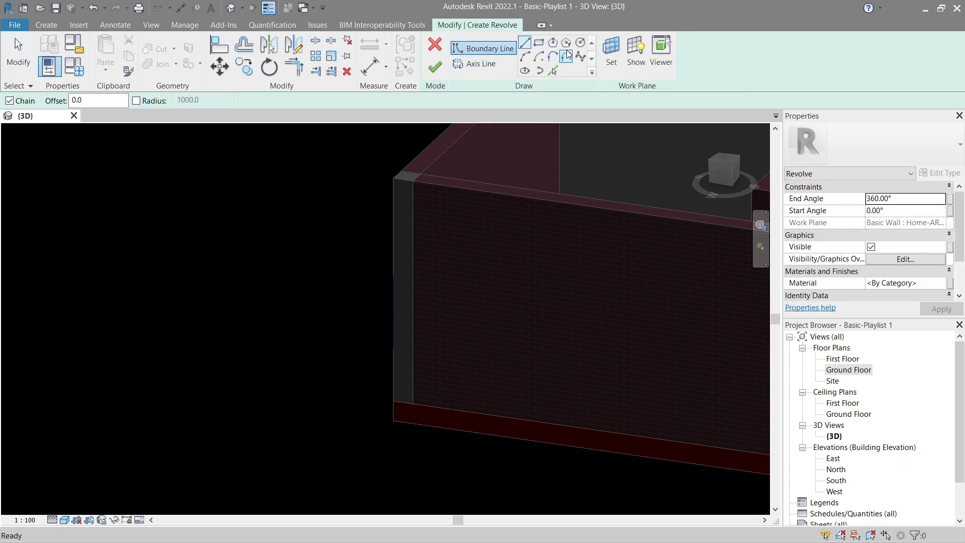
pyautogui.click(525, 56)
pyautogui.click(392, 276)
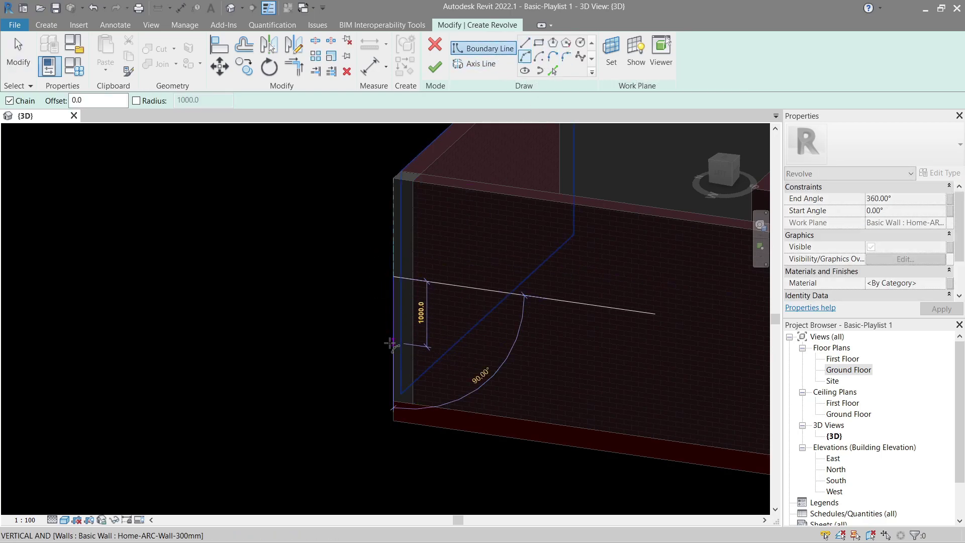
pyautogui.click(391, 347)
pyautogui.click(359, 307)
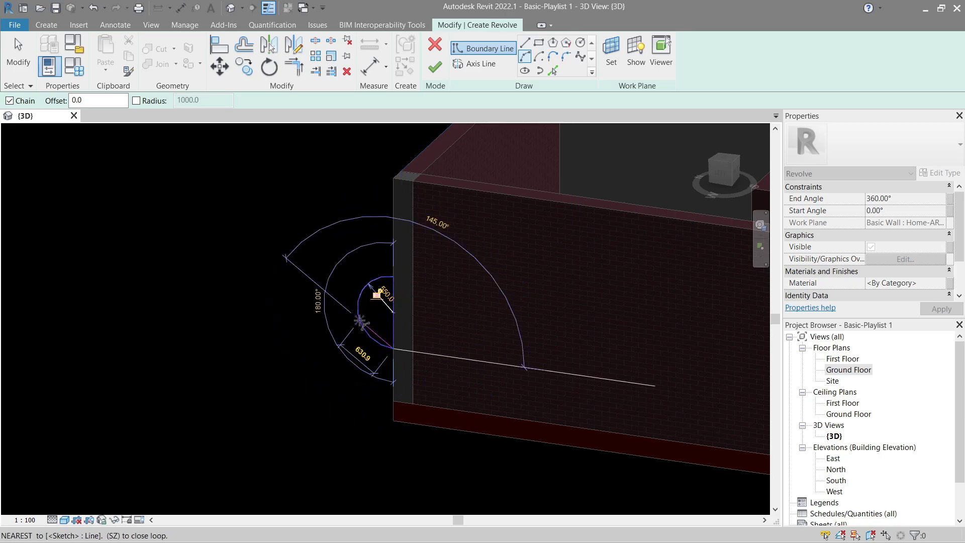
pyautogui.click(525, 43)
pyautogui.moveTo(362, 284)
pyautogui.keyDown('shift'); pyautogui.mouseDown(button='middle')
pyautogui.moveTo(436, 262)
pyautogui.moveTo(392, 248)
pyautogui.moveTo(372, 267)
pyautogui.mouseUp(button='middle'); pyautogui.keyUp('shift')
pyautogui.press('Escape')
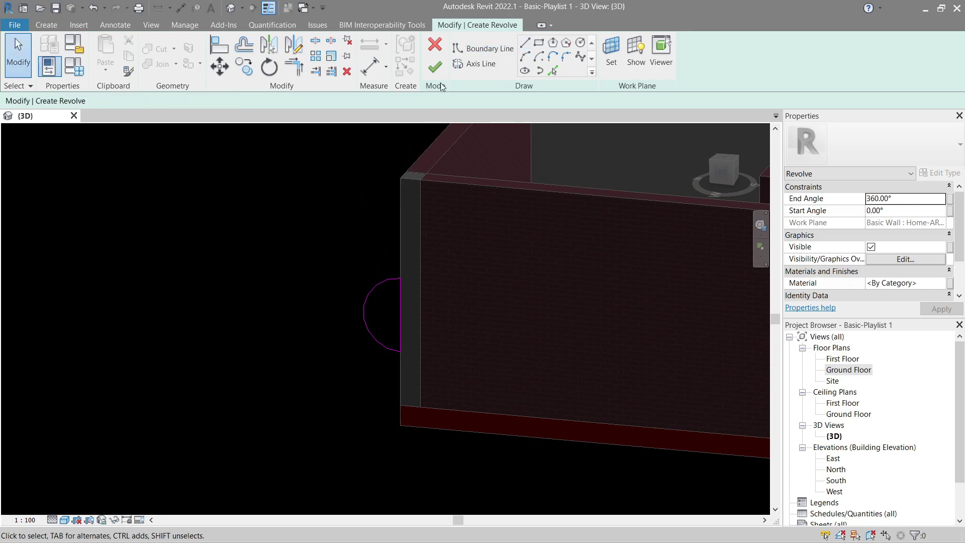
pyautogui.click(438, 64)
pyautogui.press('Escape')
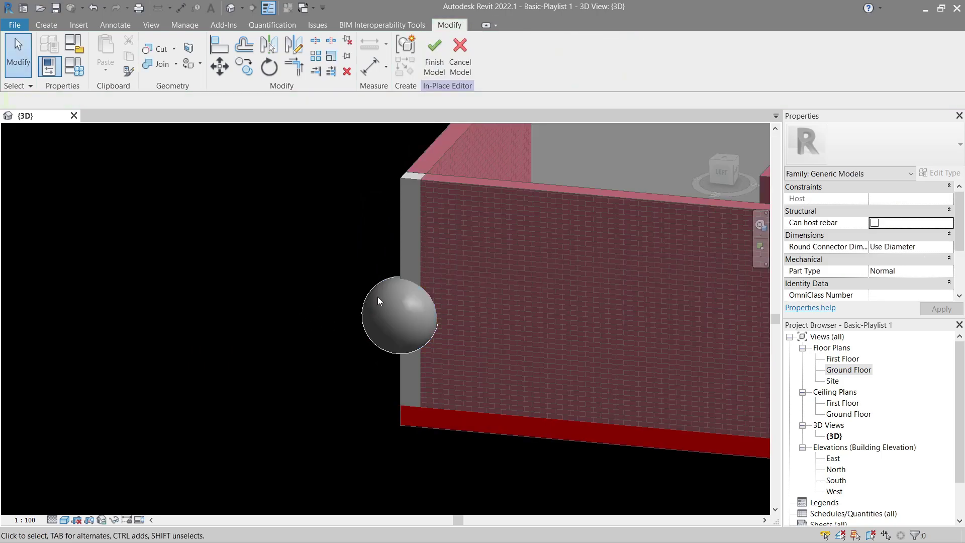
# - Move the sphere outward and down so that it sits clear of the corner column
pyautogui.click(370, 290)
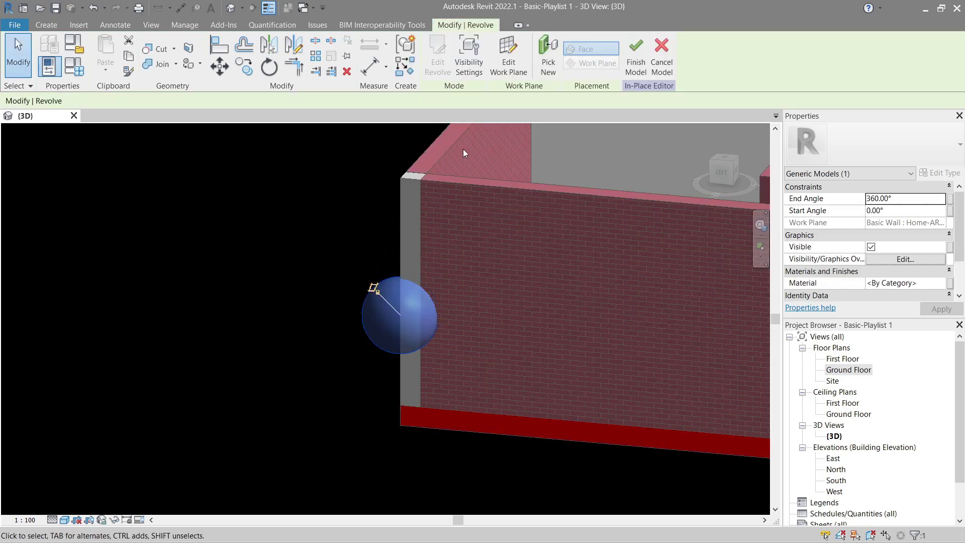
pyautogui.click(721, 172)
pyautogui.keyDown('shift'); pyautogui.moveTo(559, 312); pyautogui.dragTo(436, 392, button='middle'); pyautogui.keyUp('shift')
pyautogui.press('m')
pyautogui.press('v')
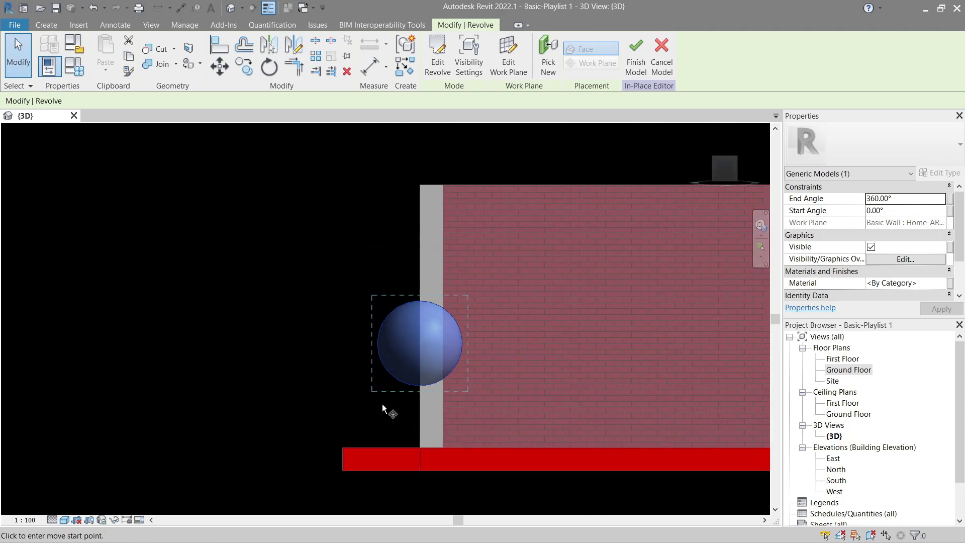
pyautogui.click(384, 405)
pyautogui.click(314, 438)
pyautogui.press('Escape')
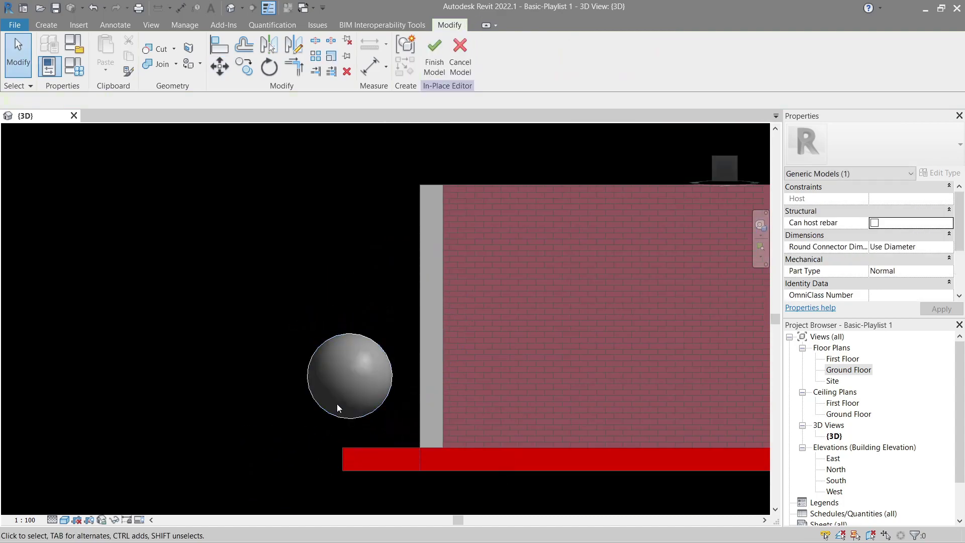
pyautogui.click(357, 332)
pyautogui.keyDown('shift'); pyautogui.moveTo(357, 333); pyautogui.dragTo(384, 484, button='middle'); pyautogui.keyUp('shift')
pyautogui.press('Escape')
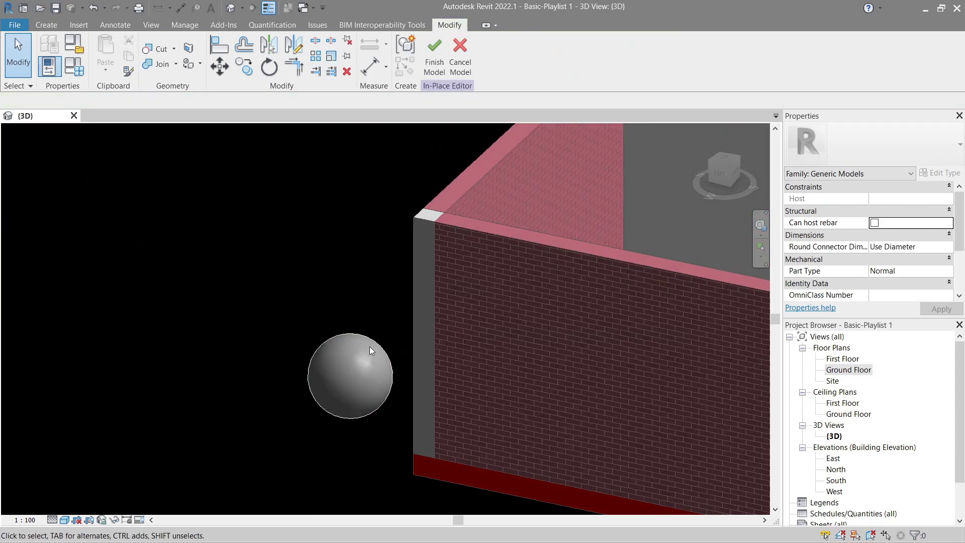
# - Assign the Home-TestFlooring material to the in-place sphere
pyautogui.click(372, 339)
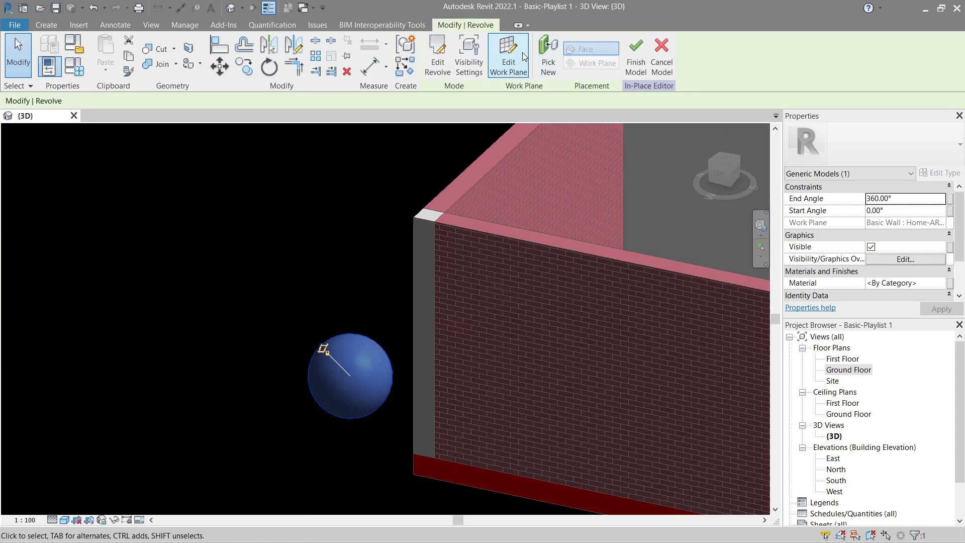
pyautogui.click(437, 64)
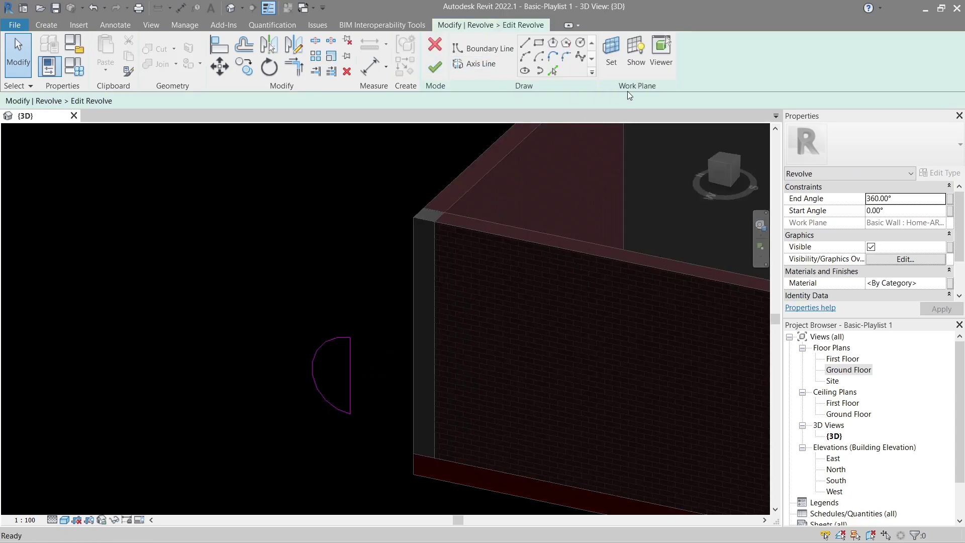
pyautogui.click(434, 67)
pyautogui.scroll(-2, 922, 242)
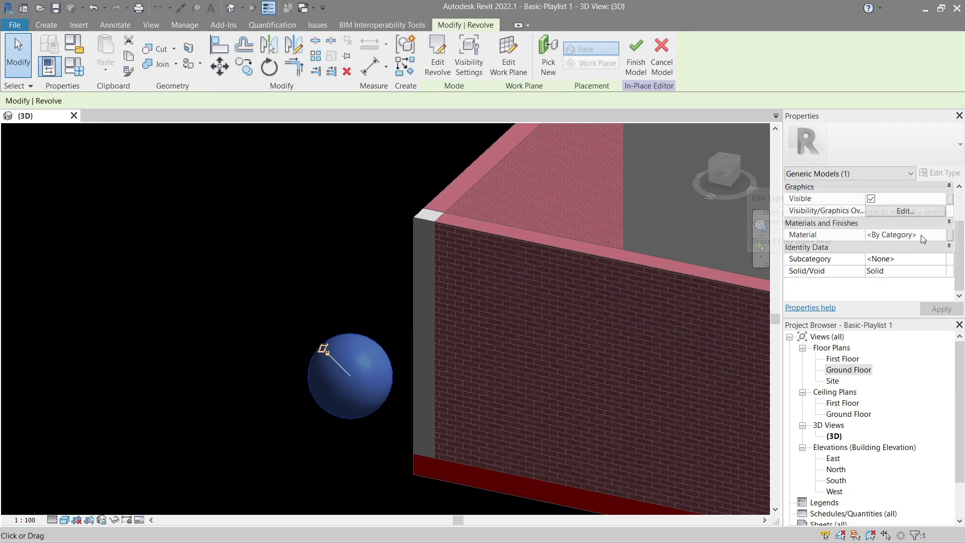
pyautogui.click(940, 239)
pyautogui.click(941, 235)
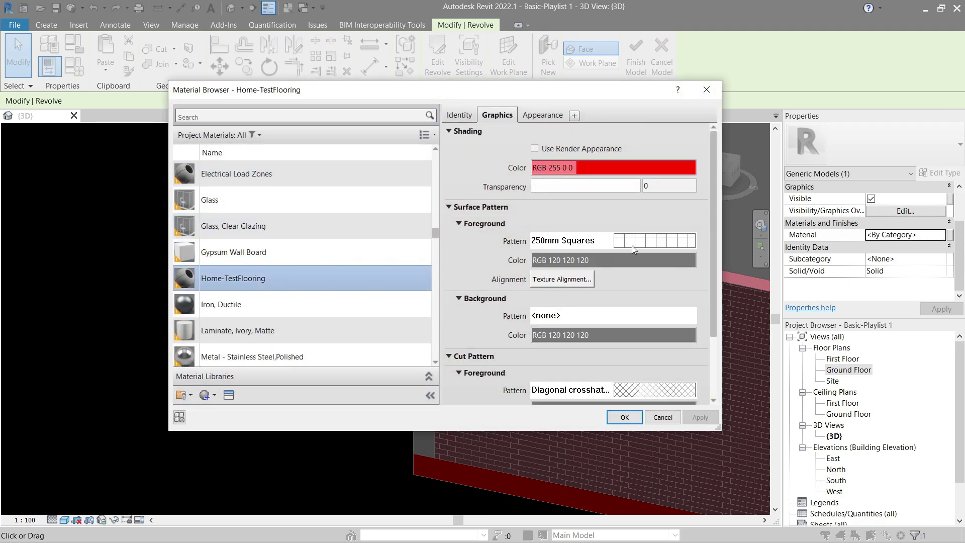
pyautogui.scroll(-1, 551, 354)
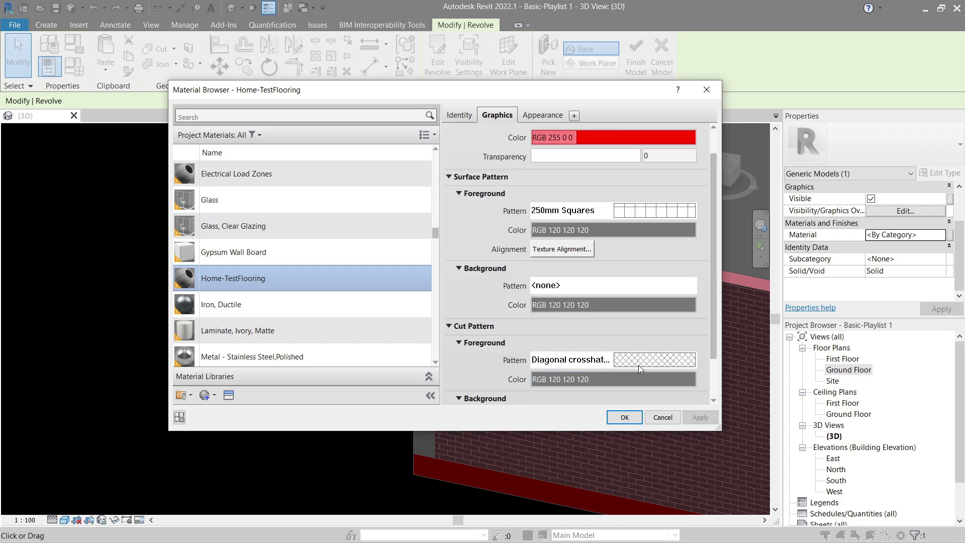
pyautogui.click(623, 418)
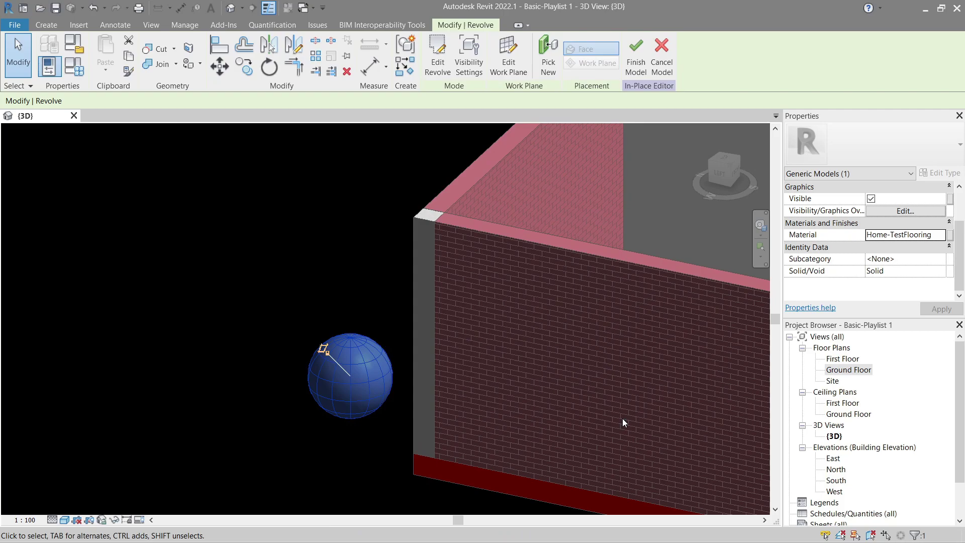
# - Change the shading color of the sphere's Home-TestFlooring material to light grey
pyautogui.click(266, 287)
pyautogui.click(338, 371)
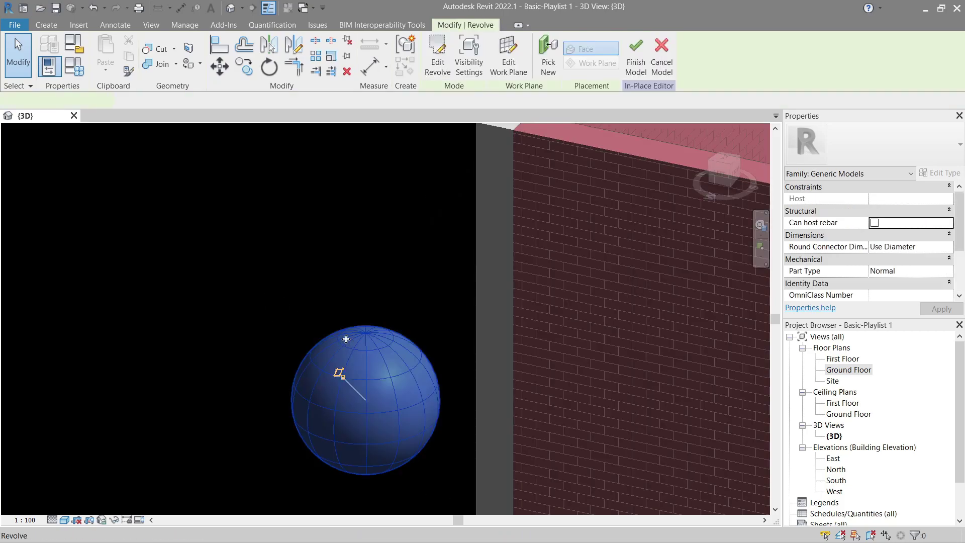
pyautogui.press('Escape')
pyautogui.moveTo(387, 337); pyautogui.dragTo(386, 306, button='middle')
pyautogui.click(387, 307)
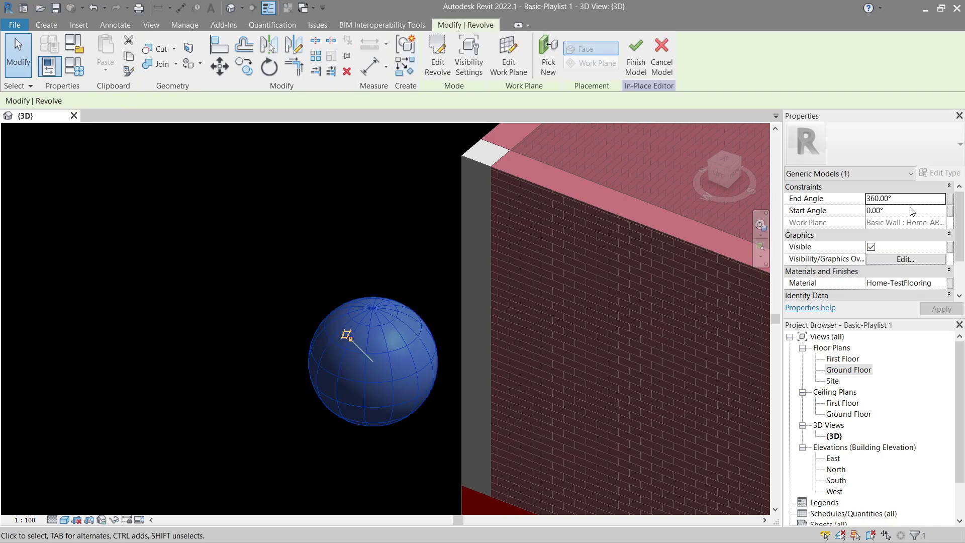
pyautogui.scroll(-1, 938, 274)
pyautogui.click(943, 259)
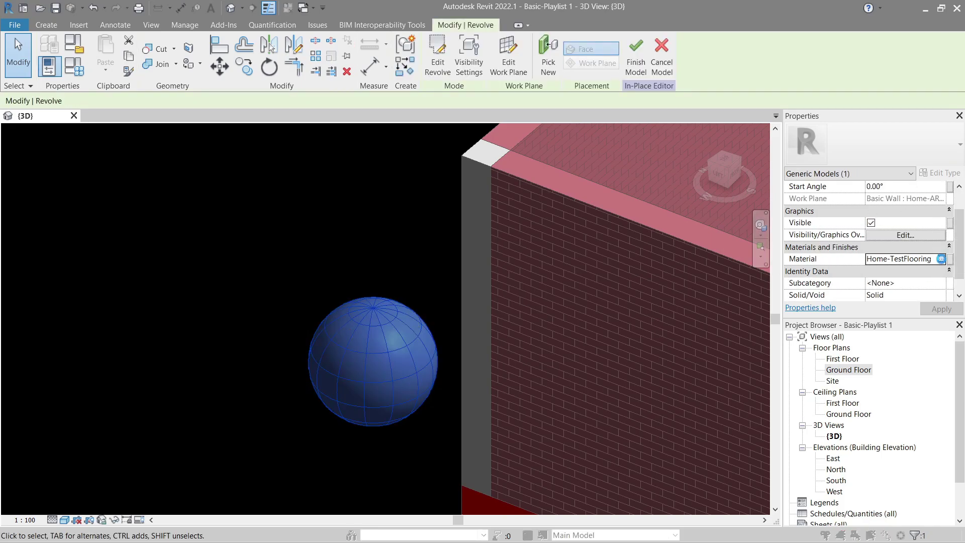
pyautogui.click(624, 167)
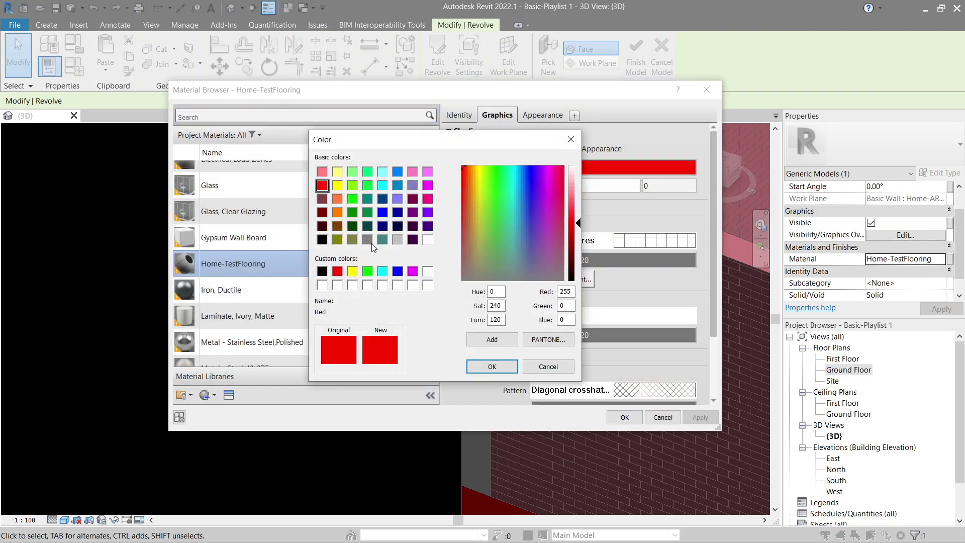
pyautogui.click(397, 239)
pyautogui.click(492, 368)
pyautogui.click(622, 417)
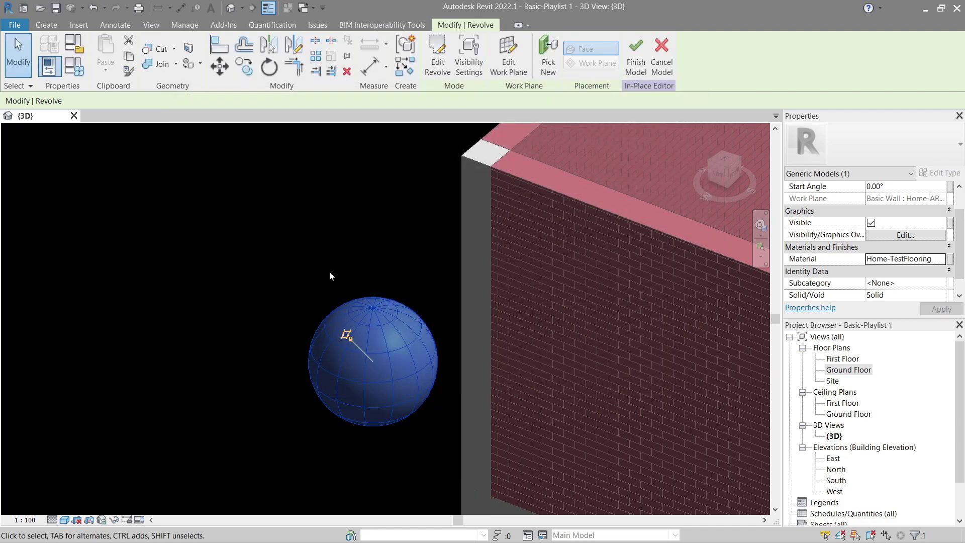
# - Inspect the recolored sphere up close and finish the in-place model
pyautogui.click(330, 271)
pyautogui.scroll(2, 339, 272)
pyautogui.moveTo(372, 313); pyautogui.dragTo(422, 250, button='middle')
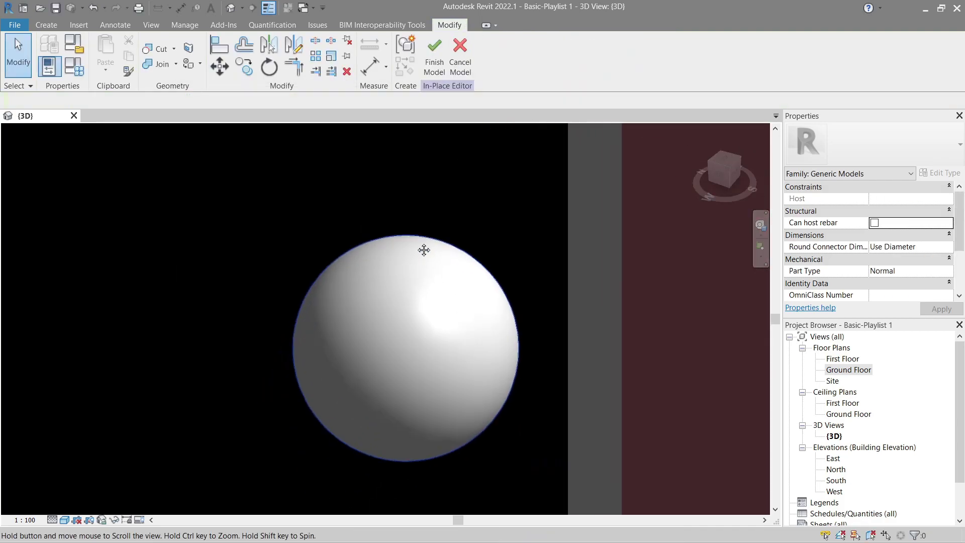
pyautogui.scroll(1, 412, 260)
pyautogui.click(411, 260)
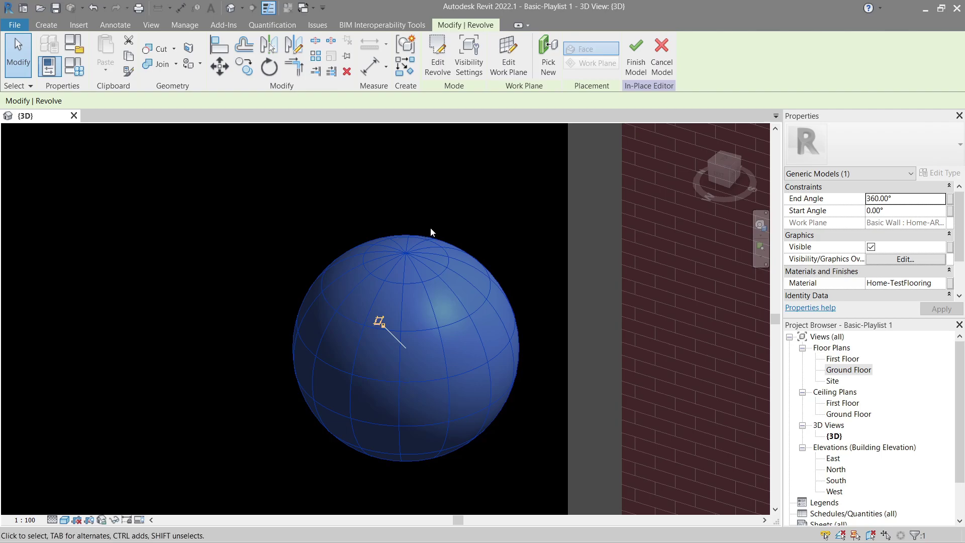
pyautogui.scroll(-2, 430, 227)
pyautogui.click(636, 60)
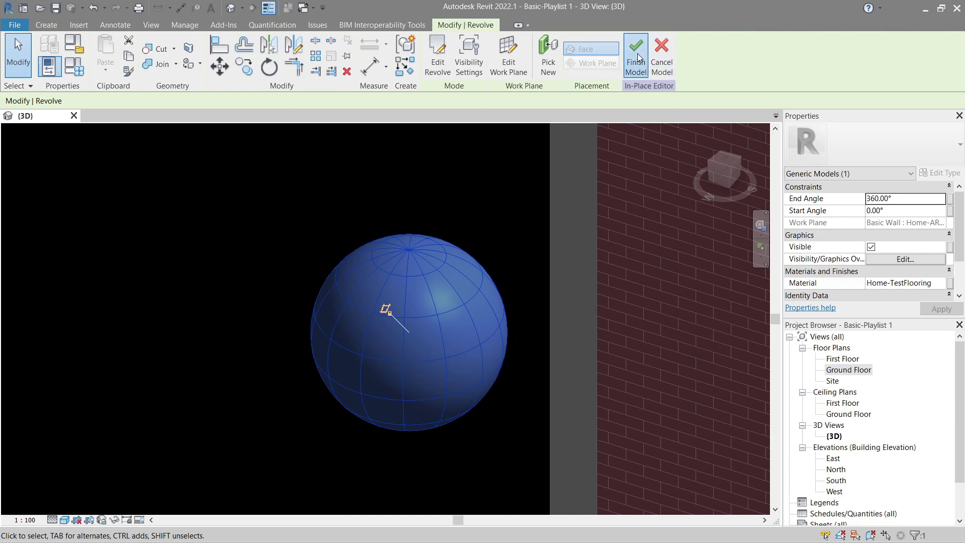
# - Isolate the finished sphere in the 3D view with a section box around it
pyautogui.click(429, 253)
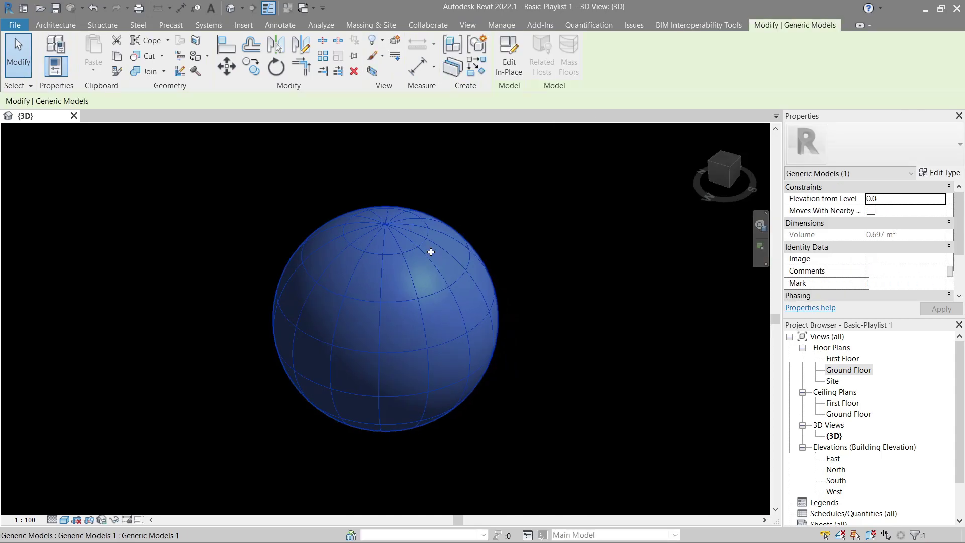
pyautogui.click(493, 213)
pyautogui.keyDown('shift'); pyautogui.moveTo(493, 213); pyautogui.dragTo(457, 236, button='middle'); pyautogui.keyUp('shift')
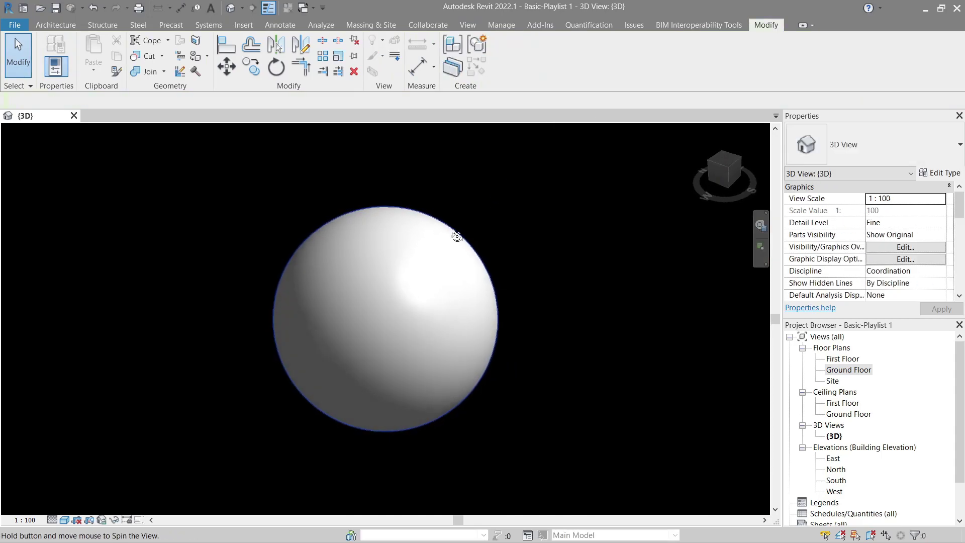
pyautogui.keyDown('shift'); pyautogui.moveTo(438, 305); pyautogui.dragTo(435, 267, button='middle'); pyautogui.keyUp('shift')
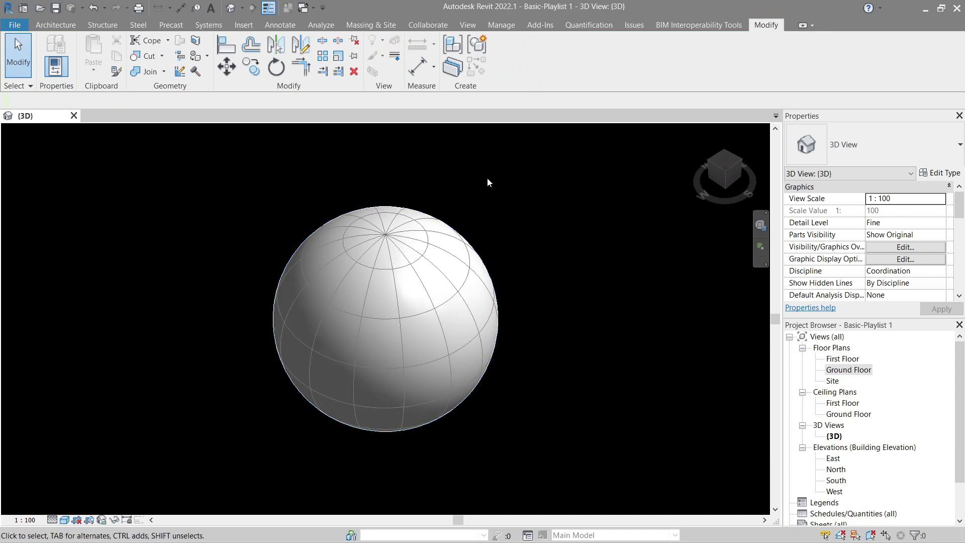
# - Make section boxes visible among the 3D view's annotation categories
pyautogui.press('v')
pyautogui.press('v')
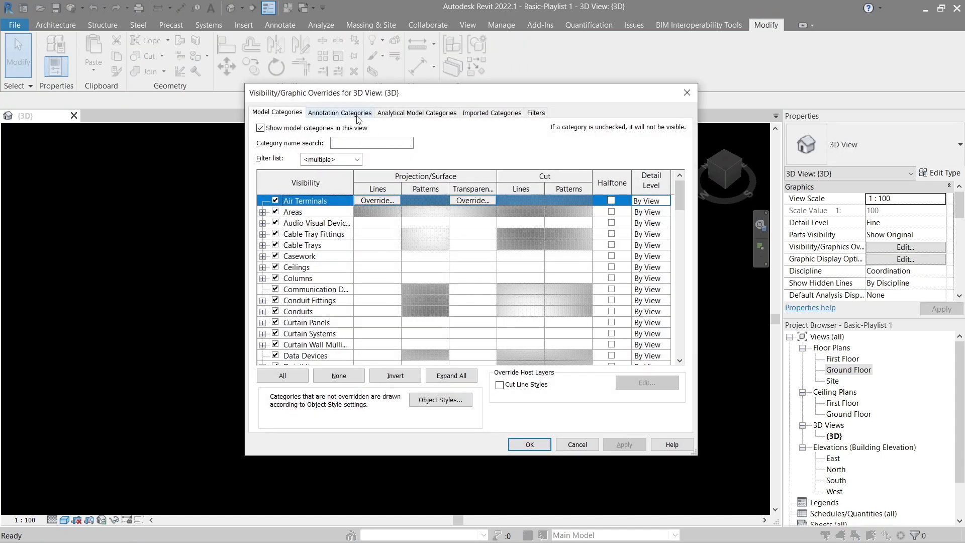
pyautogui.click(530, 444)
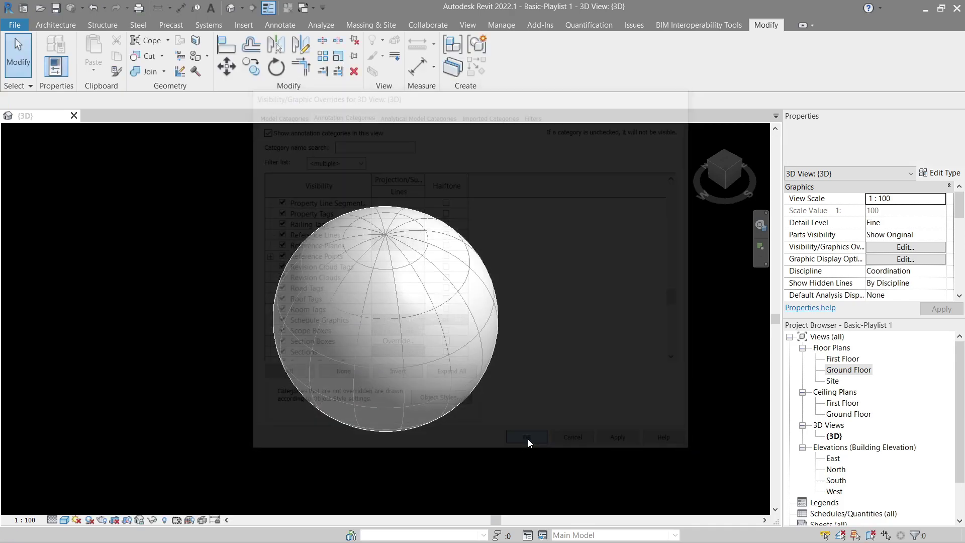
pyautogui.click(515, 279)
pyautogui.keyDown('shift'); pyautogui.moveTo(511, 263); pyautogui.dragTo(520, 242, button='middle'); pyautogui.keyUp('shift')
pyautogui.click(520, 241)
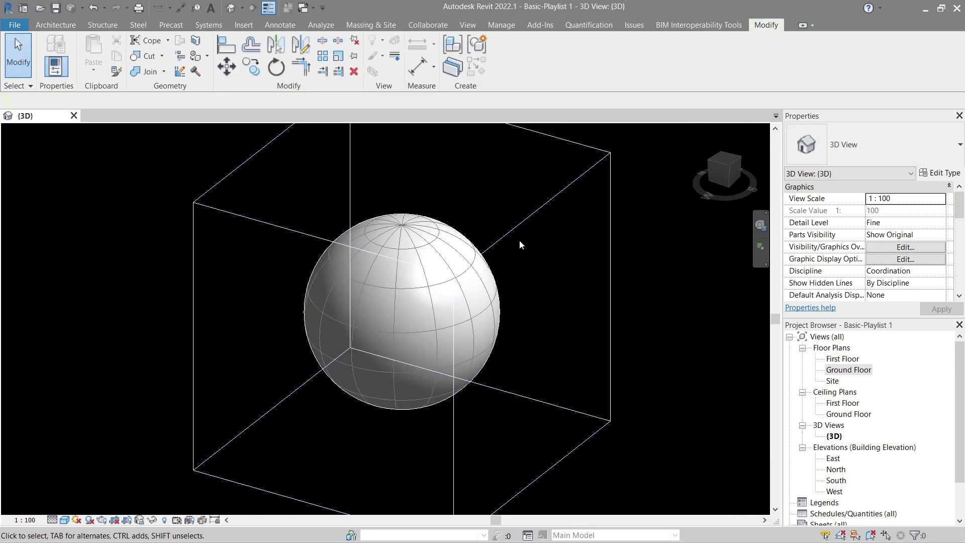
# - Lower the section box's upper face so that it cuts horizontally through the top of the sphere
pyautogui.keyDown('shift'); pyautogui.moveTo(340, 292); pyautogui.dragTo(542, 206, button='middle'); pyautogui.keyUp('shift')
pyautogui.click(542, 199)
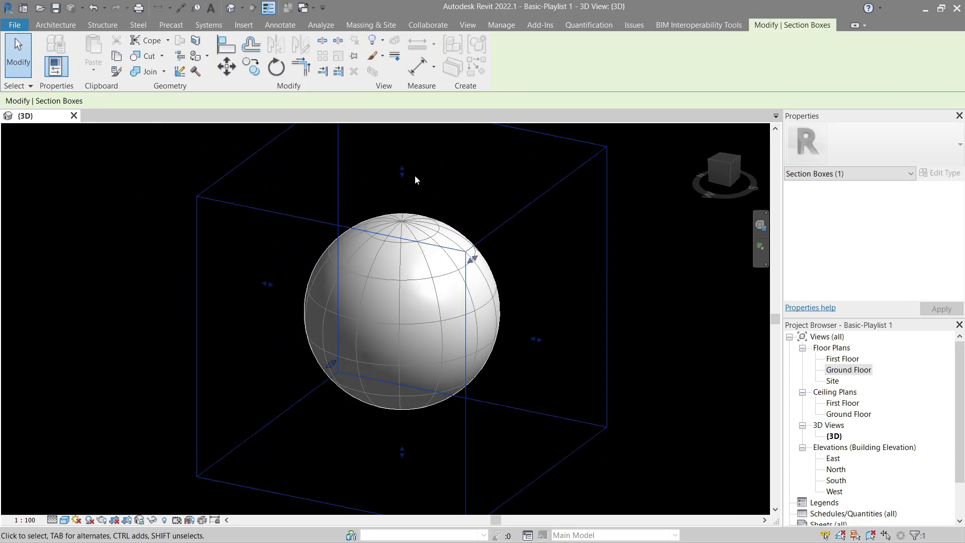
pyautogui.moveTo(403, 189); pyautogui.dragTo(408, 252)
pyautogui.click(459, 159)
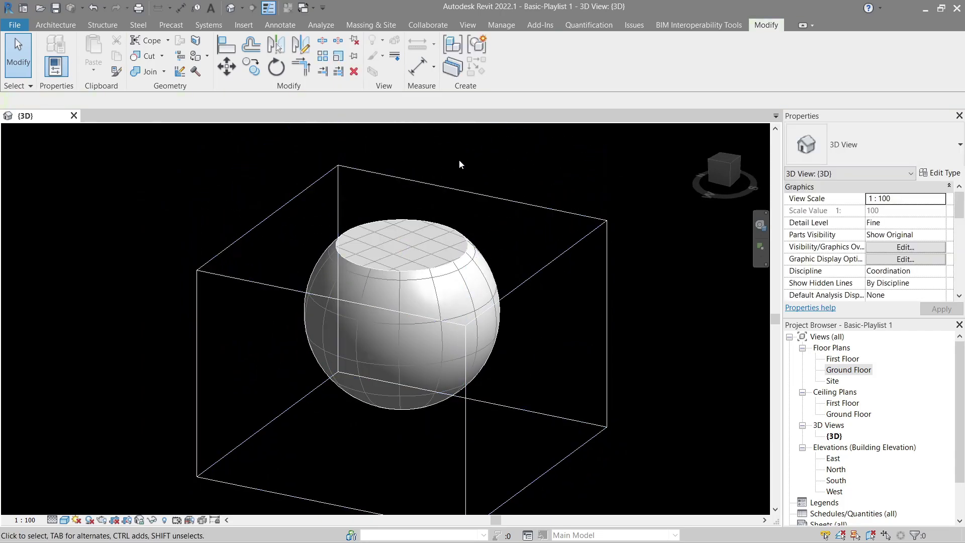
# - Pull one vertical face of the section box inward so that it slices the side of the sphere
pyautogui.keyDown('shift'); pyautogui.moveTo(463, 212); pyautogui.dragTo(533, 260, button='middle'); pyautogui.keyUp('shift')
pyautogui.click(718, 176)
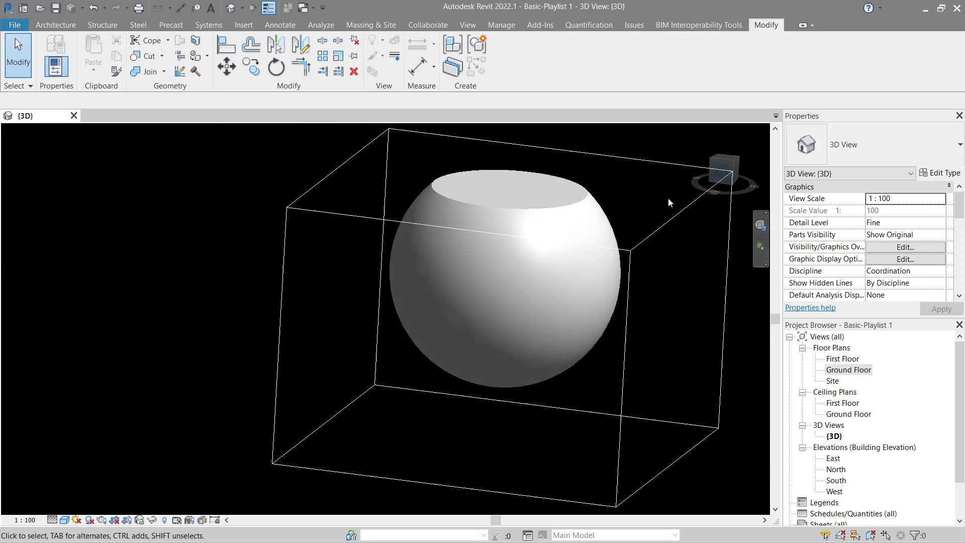
pyautogui.click(566, 280)
pyautogui.moveTo(568, 352); pyautogui.dragTo(498, 358)
pyautogui.click(578, 191)
pyautogui.keyDown('shift'); pyautogui.moveTo(578, 191); pyautogui.dragTo(511, 238, button='middle'); pyautogui.keyUp('shift')
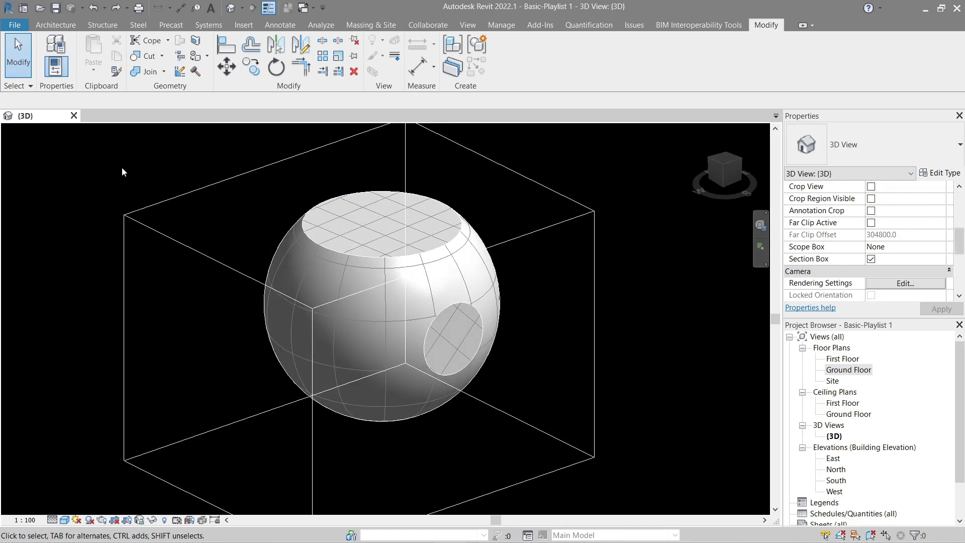
# - Turn off the 3D view's section box and face the view straight onto the brick wall beside the sphere
pyautogui.moveTo(123, 168)
pyautogui.keyDown('shift'); pyautogui.mouseDown(button='middle')
pyautogui.moveTo(133, 172)
pyautogui.moveTo(82, 147)
pyautogui.moveTo(109, 189)
pyautogui.moveTo(151, 162)
pyautogui.moveTo(129, 184)
pyautogui.moveTo(105, 168)
pyautogui.mouseUp(button='middle'); pyautogui.keyUp('shift')
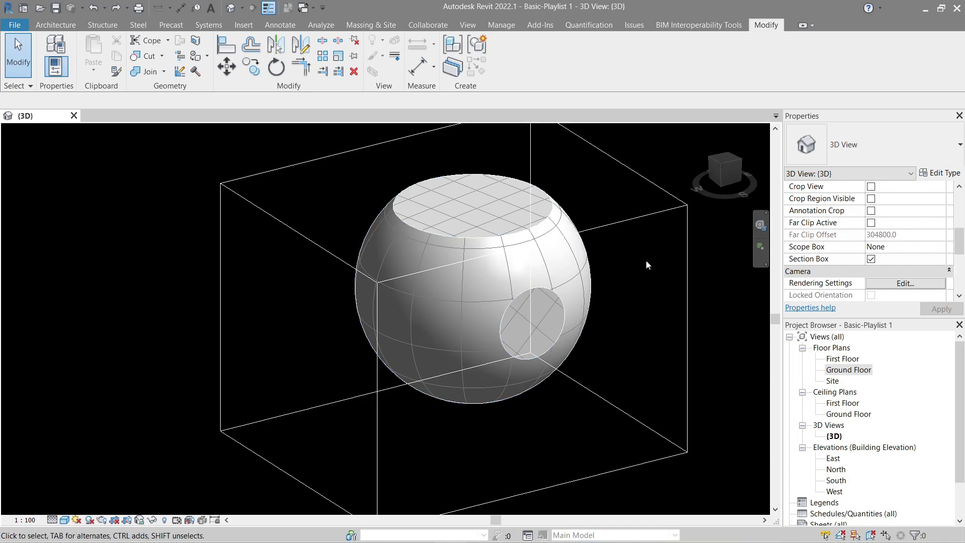
pyautogui.scroll(-2, 751, 256)
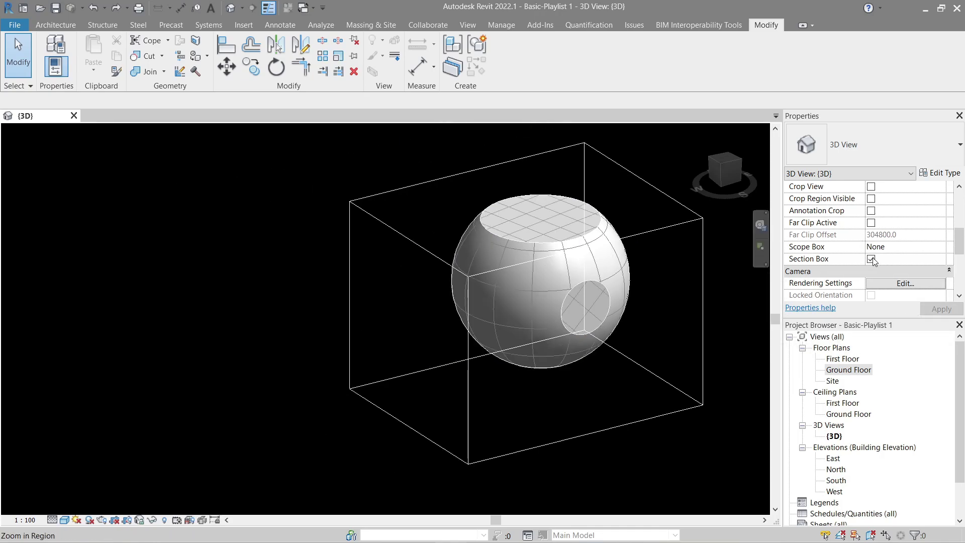
pyautogui.click(717, 171)
pyautogui.scroll(5, 151, 342)
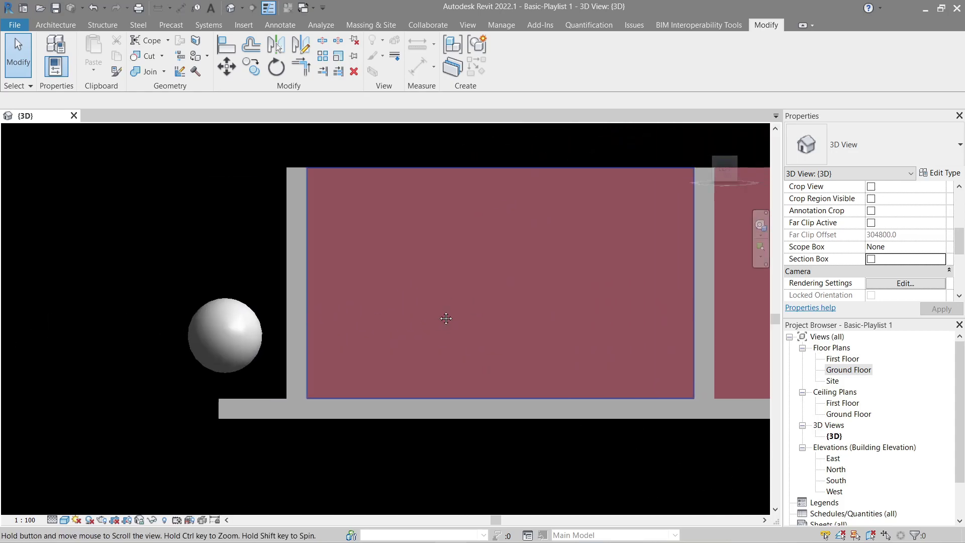
# - Move the sphere down and toward the corner column so that it sits just above the projecting floor slab
pyautogui.click(221, 312)
pyautogui.press('m')
pyautogui.press('v')
pyautogui.moveTo(240, 267); pyautogui.dragTo(364, 191, button='middle')
pyautogui.click(364, 192)
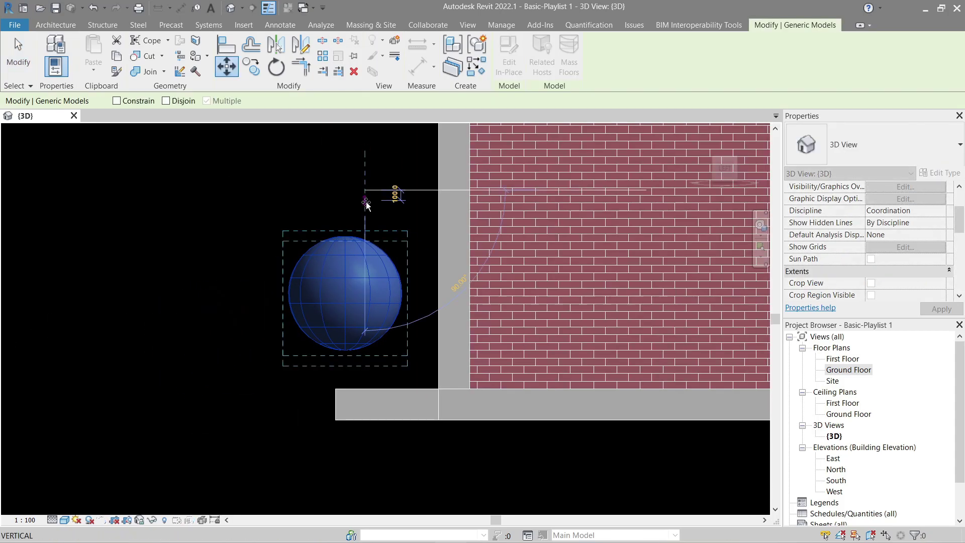
pyautogui.click(390, 240)
pyautogui.moveTo(413, 314); pyautogui.dragTo(422, 302)
pyautogui.click(393, 231)
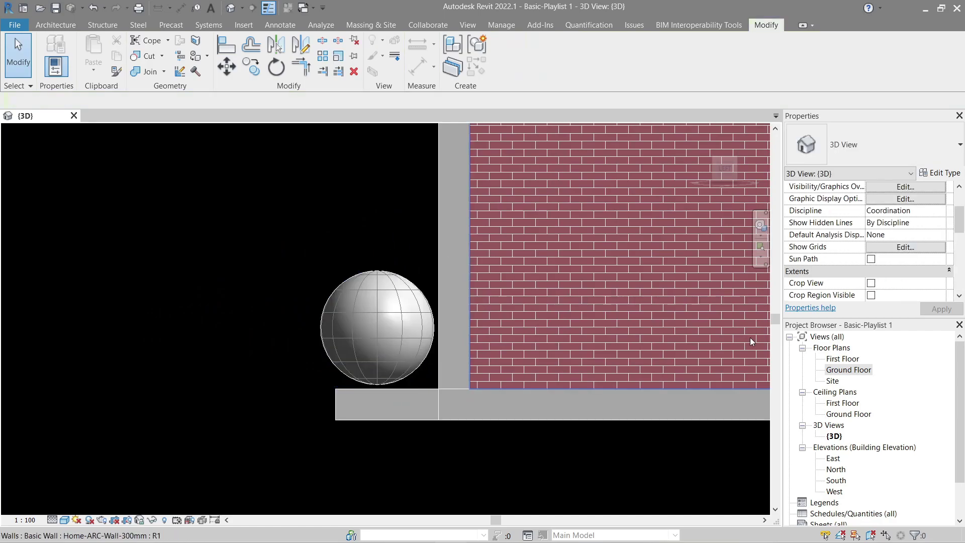
# - In the Ground Floor plan, move the sphere straight away from the building, clear of the corner column
pyautogui.doubleClick(849, 370)
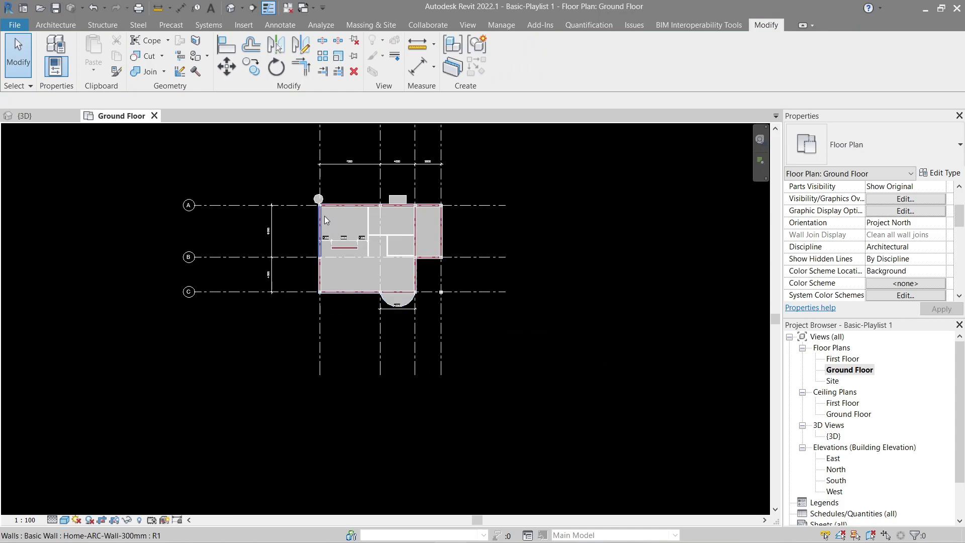
pyautogui.scroll(10, 326, 266)
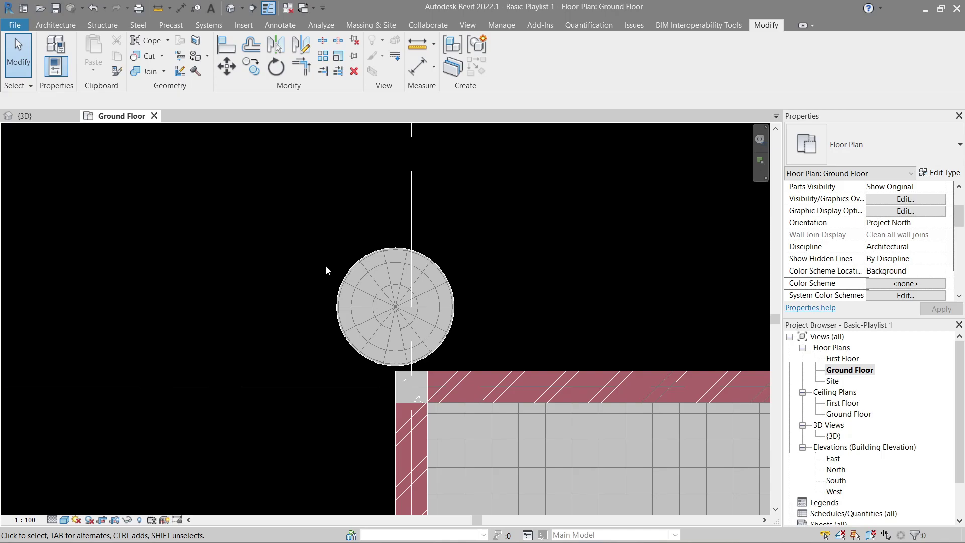
pyautogui.click(388, 276)
pyautogui.press('m')
pyautogui.press('v')
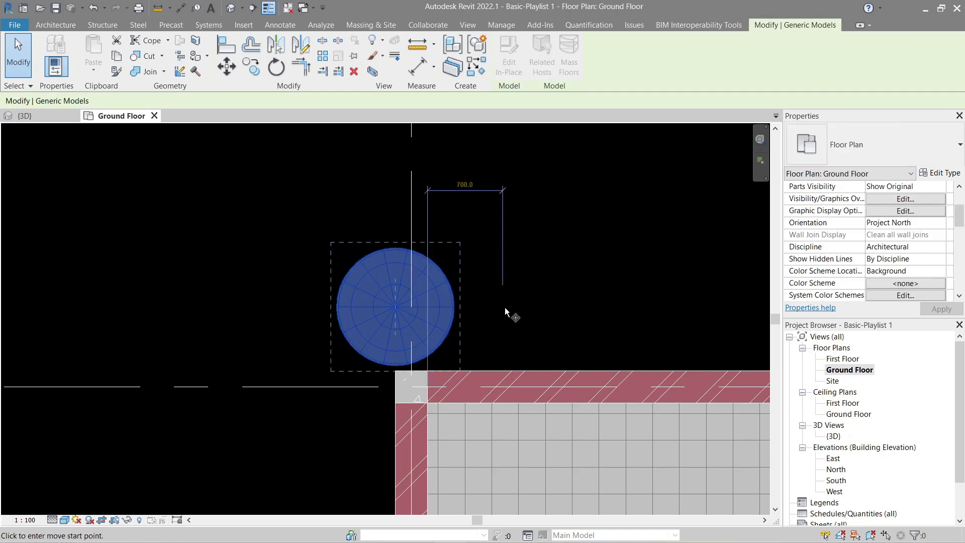
pyautogui.click(506, 308)
pyautogui.click(497, 243)
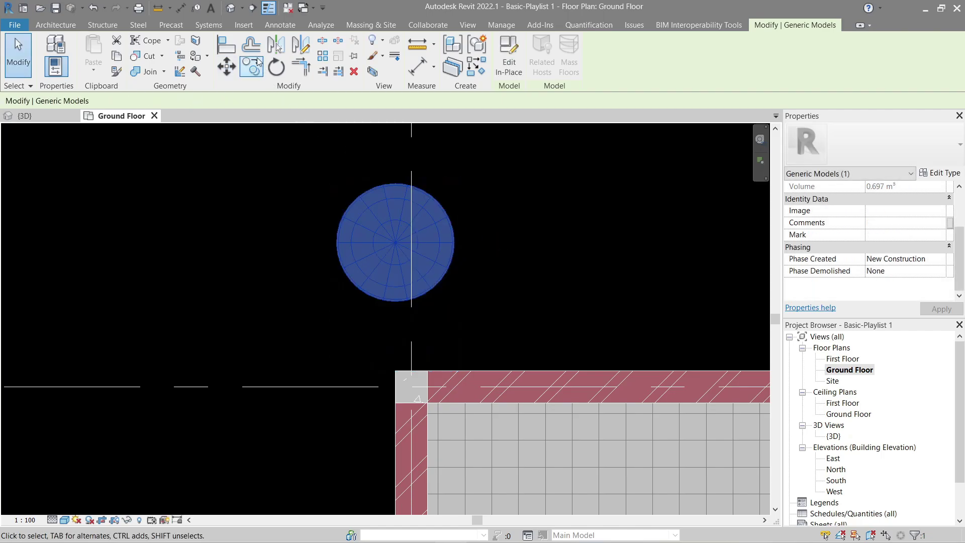
# - Draw a building section line between the sphere and the brick wall, looking toward the sphere
pyautogui.click(252, 8)
pyautogui.click(196, 304)
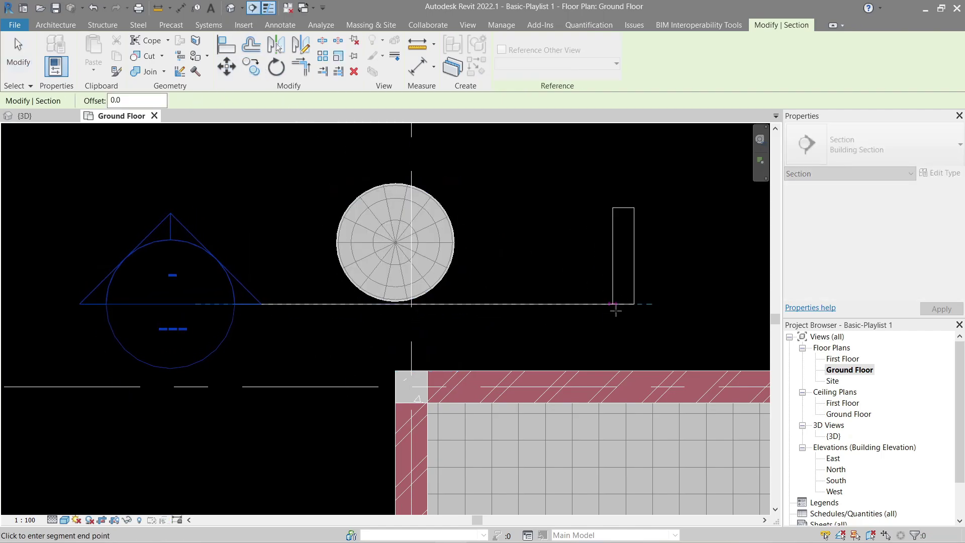
pyautogui.click(616, 310)
pyautogui.press('a')
pyautogui.press('l')
pyautogui.scroll(-1, 629, 330)
pyautogui.click(596, 332)
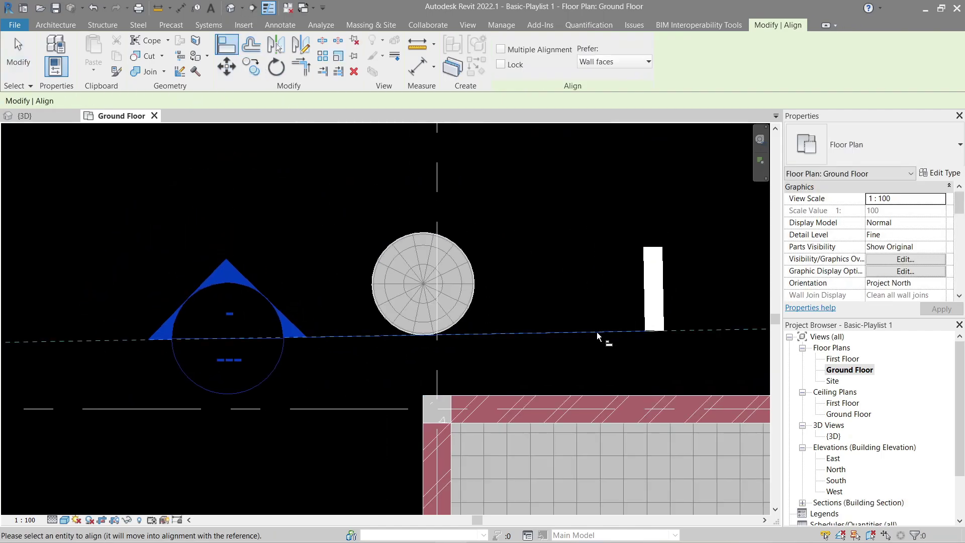
pyautogui.press('Escape')
pyautogui.press('Escape')
# - Move the building section line farther from the sphere, toward the brick wall, and open its section view
pyautogui.click(502, 336)
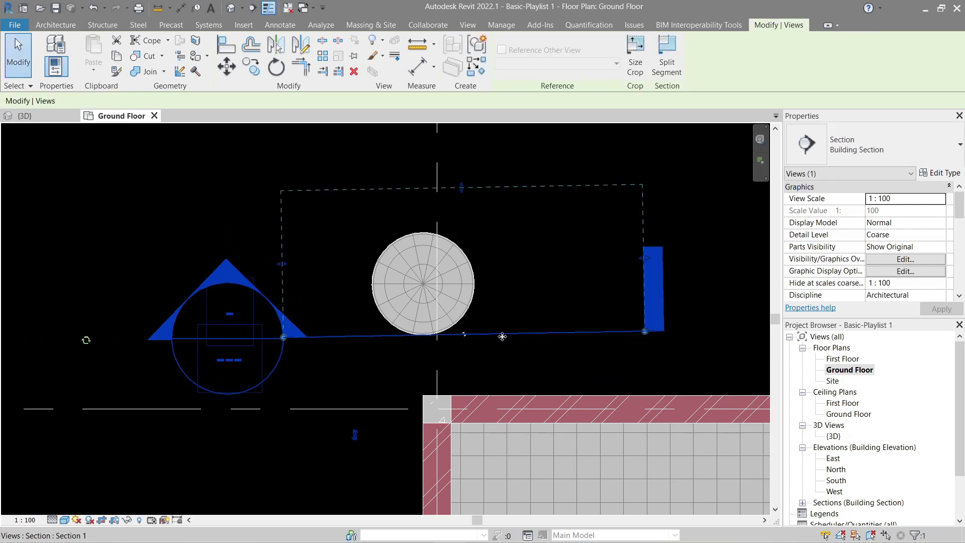
pyautogui.moveTo(502, 336); pyautogui.dragTo(482, 358)
pyautogui.moveTo(429, 206); pyautogui.dragTo(440, 231)
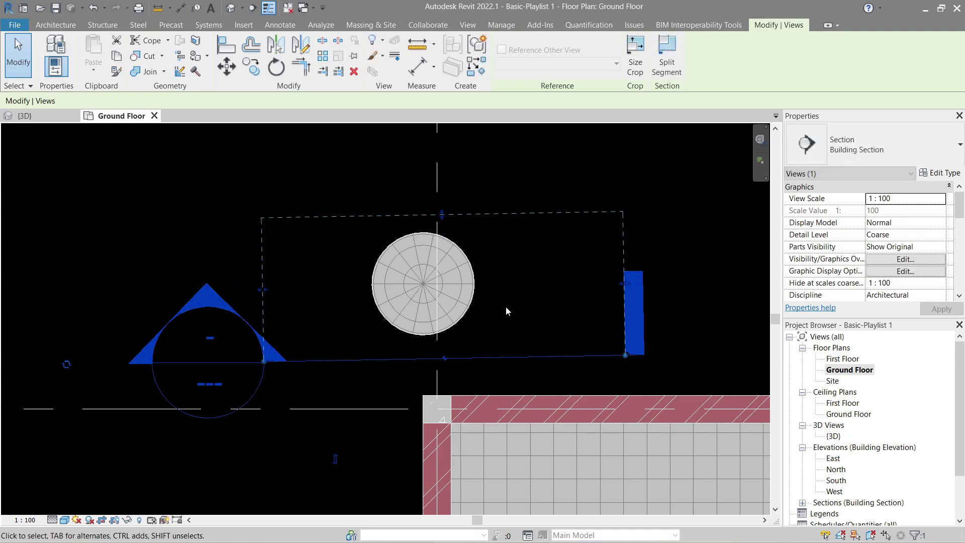
pyautogui.rightClick(529, 360)
pyautogui.click(563, 123)
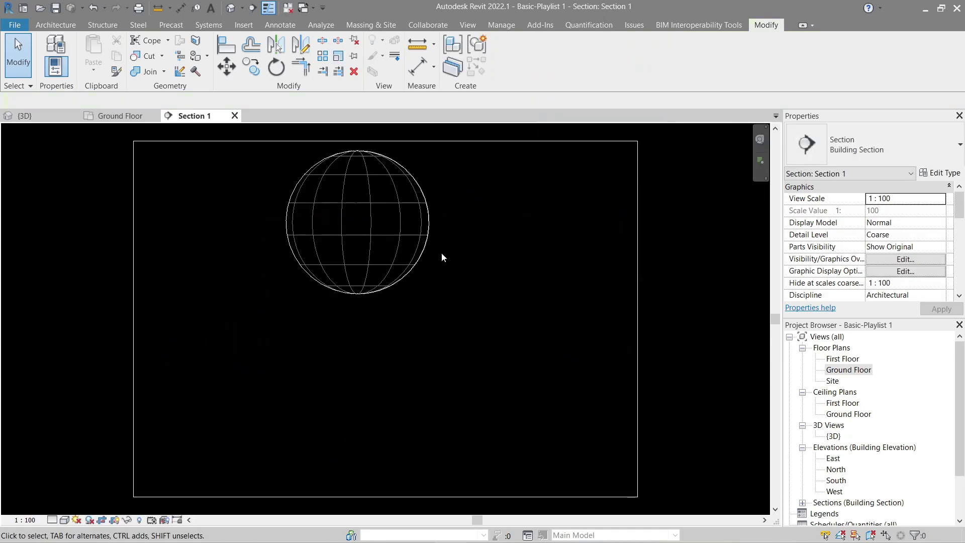
pyautogui.scroll(3, 369, 242)
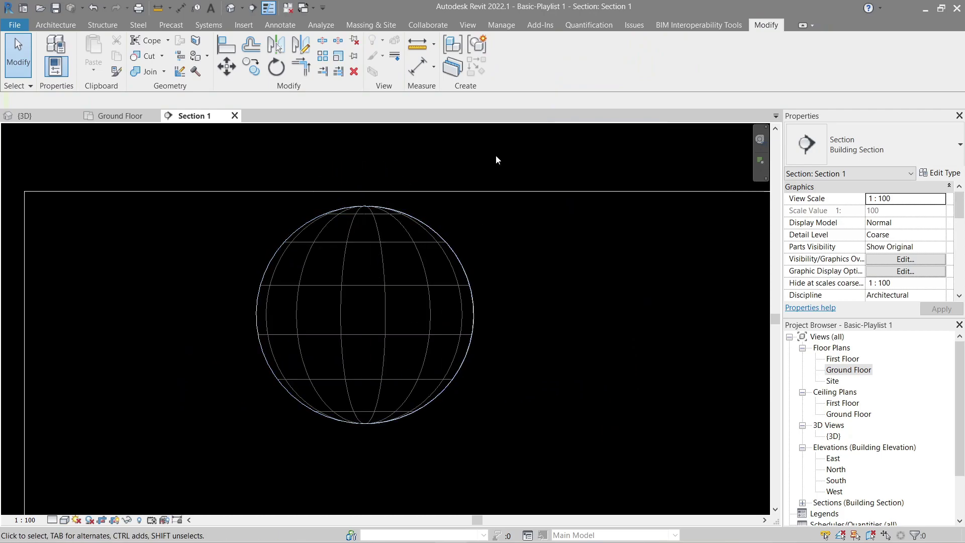
# - Set the section view's detail level to Fine and its visual style to Shaded
pyautogui.click(51, 520)
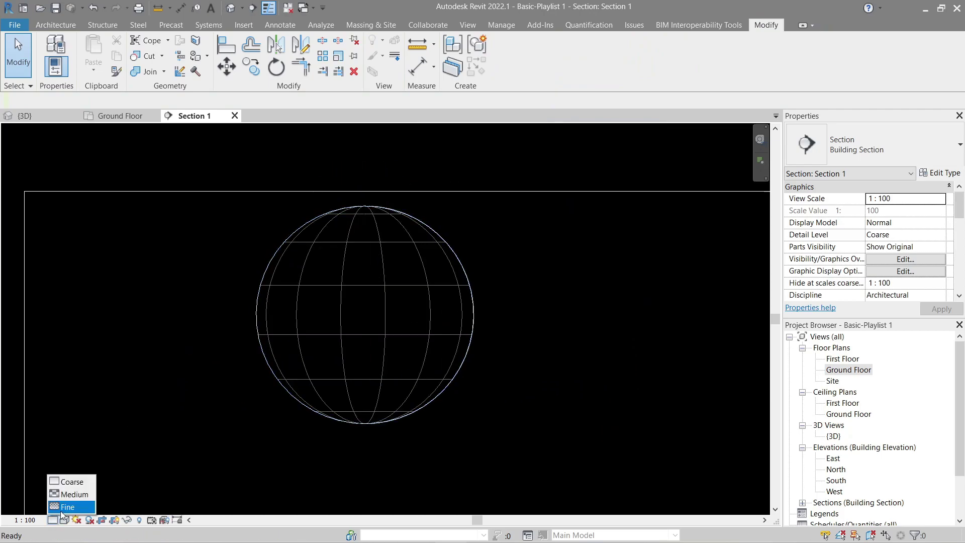
pyautogui.click(70, 508)
pyautogui.click(64, 519)
pyautogui.click(85, 482)
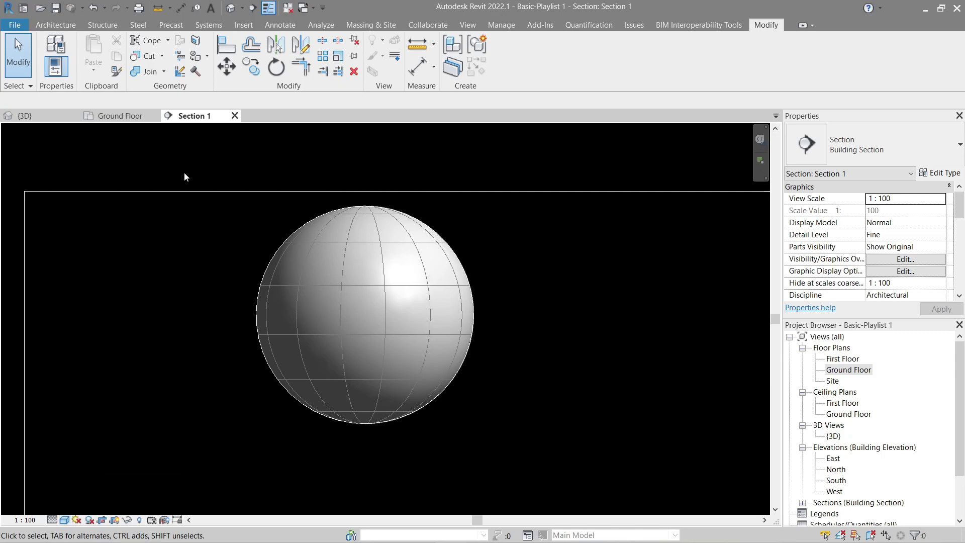
# - Tile the section, 3D and Ground Floor views side by side and fit each view's contents to its window
pyautogui.press('w')
pyautogui.press('t')
pyautogui.press('z')
pyautogui.press('f')
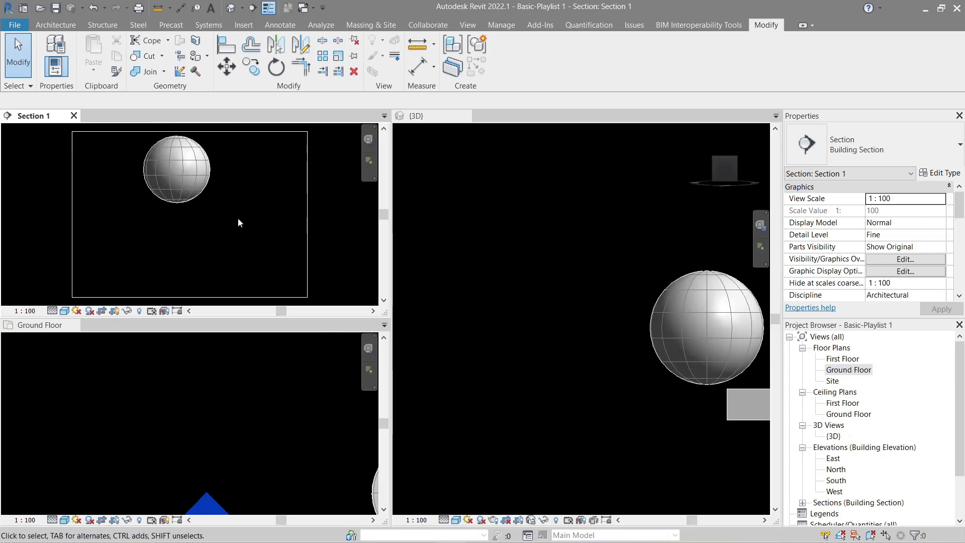
pyautogui.click(505, 268)
pyautogui.press('z')
pyautogui.press('f')
pyautogui.click(246, 384)
pyautogui.press('z')
pyautogui.press('f')
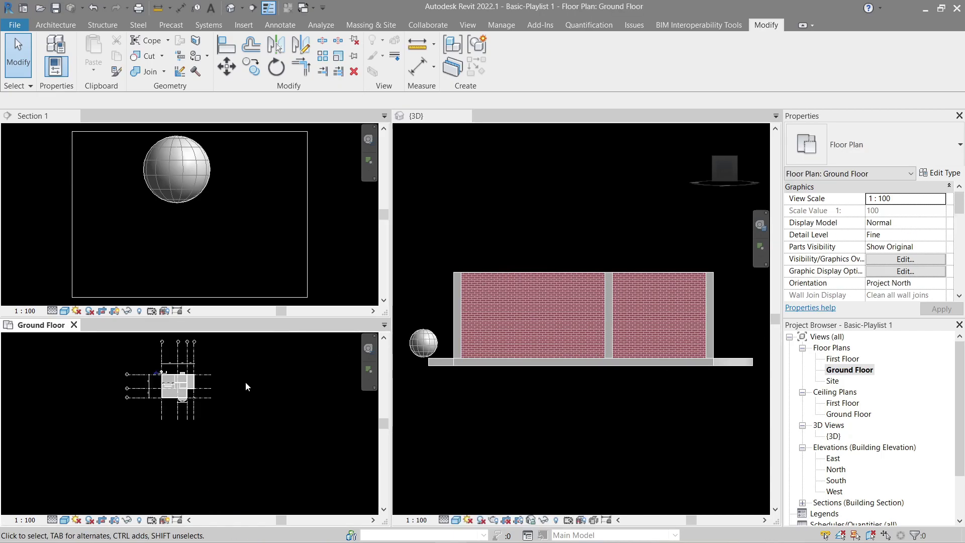
# - In the Ground Floor plan, move the section line so that it cuts through the sphere
pyautogui.scroll(6, 151, 387)
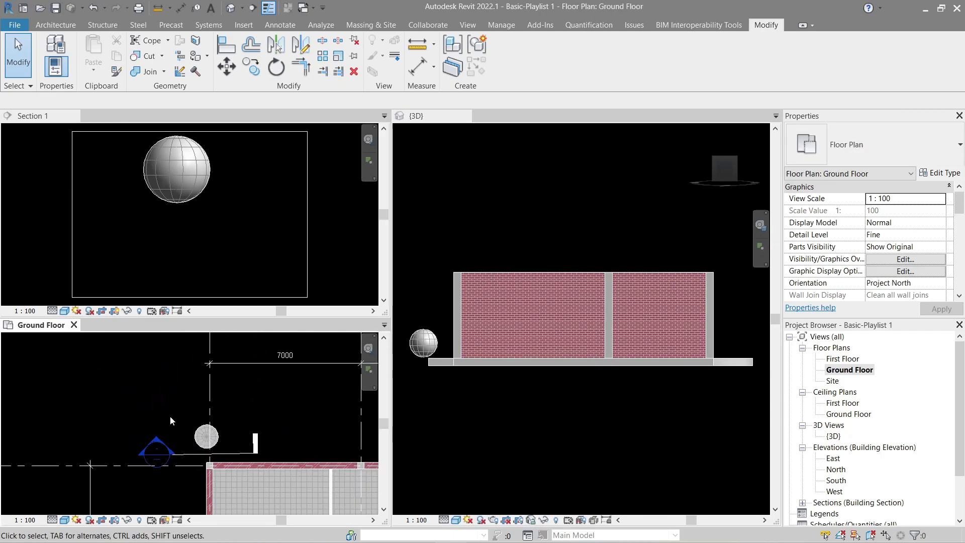
pyautogui.scroll(4, 209, 452)
pyautogui.click(256, 456)
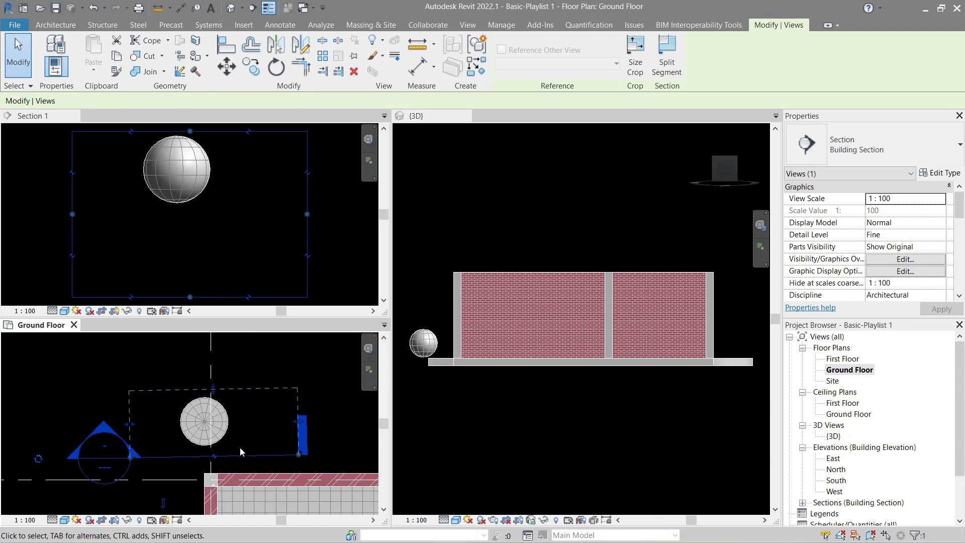
pyautogui.moveTo(241, 455); pyautogui.dragTo(238, 431)
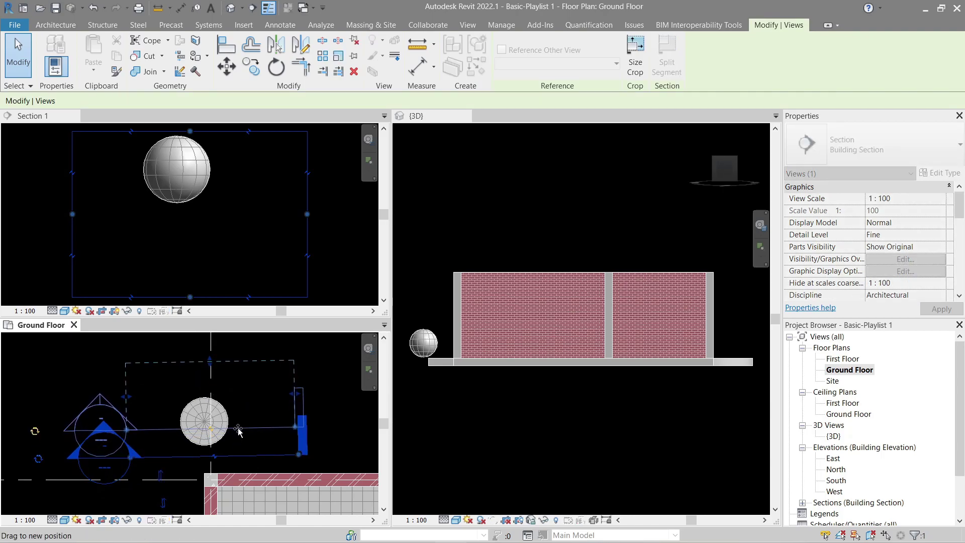
pyautogui.moveTo(238, 431)
pyautogui.mouseDown()
pyautogui.moveTo(254, 452)
pyautogui.moveTo(255, 432)
pyautogui.mouseUp()
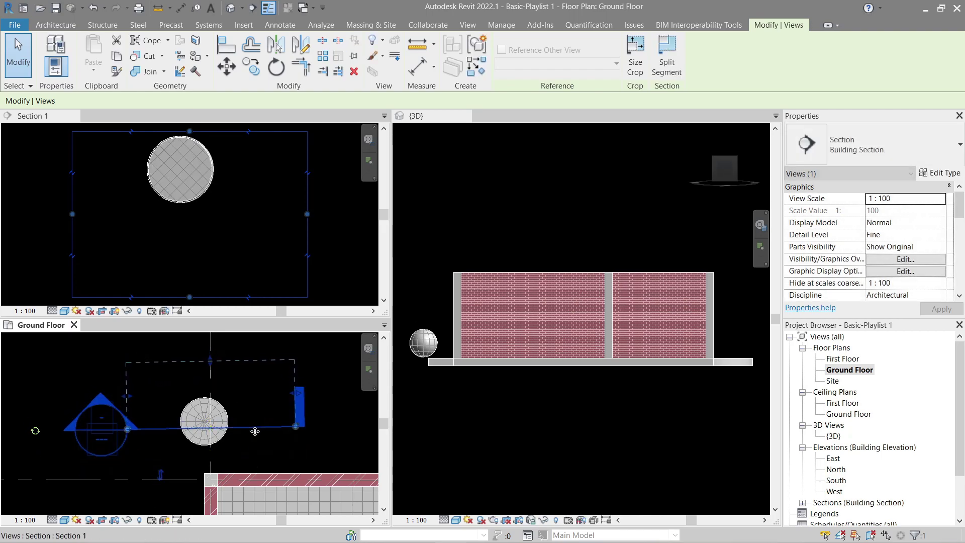
# - Close the Section 1 and Ground Floor views, leaving only the 3D view open
pyautogui.click(261, 251)
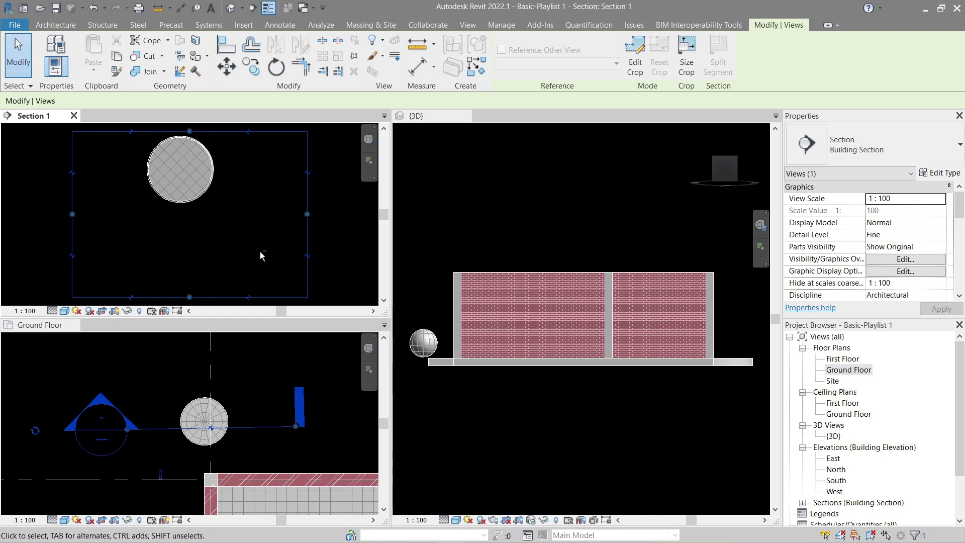
pyautogui.click(492, 231)
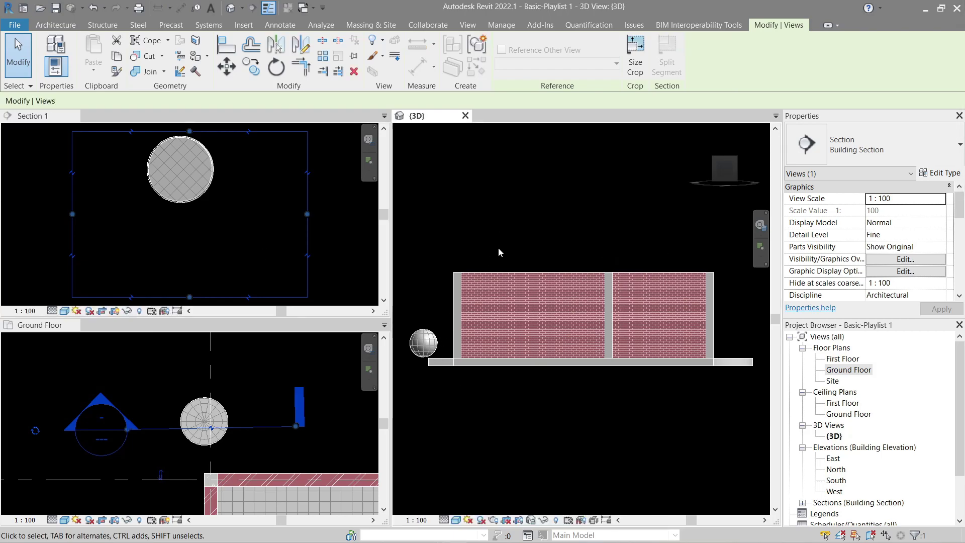
pyautogui.click(495, 231)
pyautogui.keyDown('shift'); pyautogui.moveTo(513, 207); pyautogui.dragTo(482, 277, button='middle'); pyautogui.keyUp('shift')
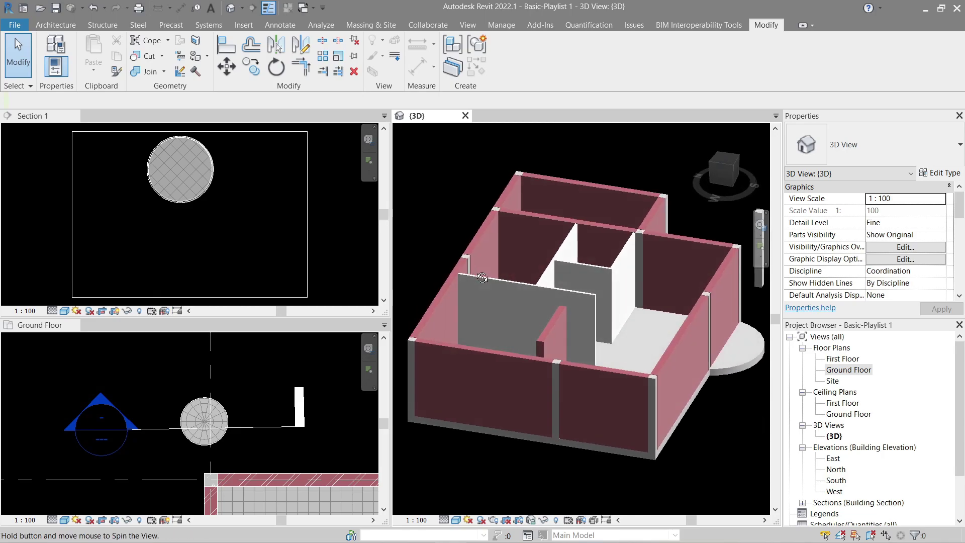
pyautogui.click(32, 116)
pyautogui.click(75, 116)
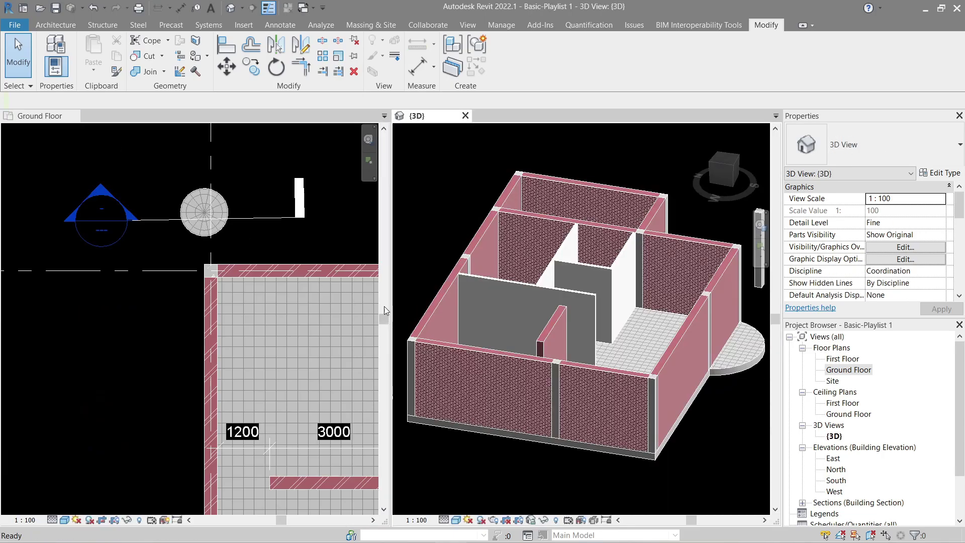
pyautogui.click(50, 115)
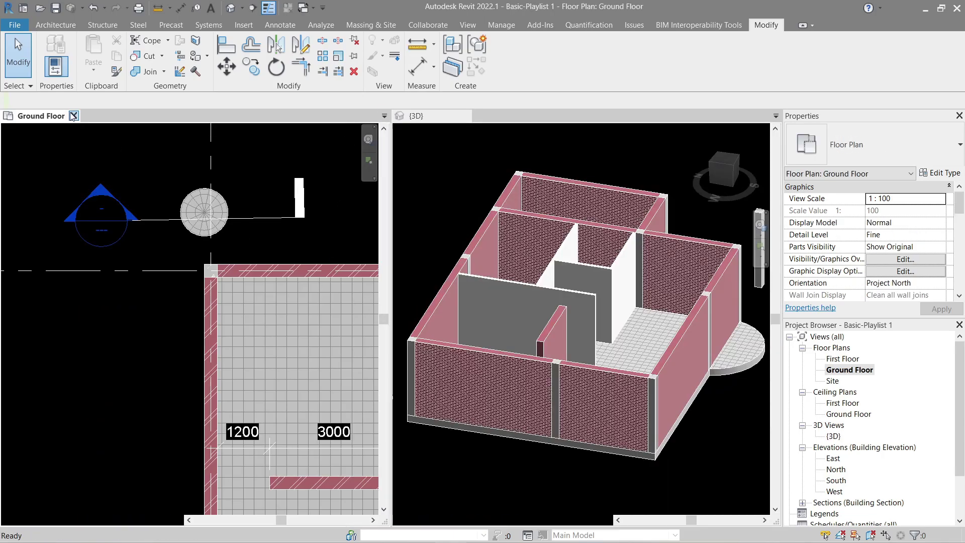
pyautogui.click(74, 116)
# - Open the Home-TestFlooring material of the floor slab's structure layer for editing
pyautogui.scroll(3, 449, 302)
pyautogui.keyDown('shift'); pyautogui.moveTo(442, 281); pyautogui.dragTo(449, 301, button='middle'); pyautogui.keyUp('shift')
pyautogui.scroll(3, 449, 301)
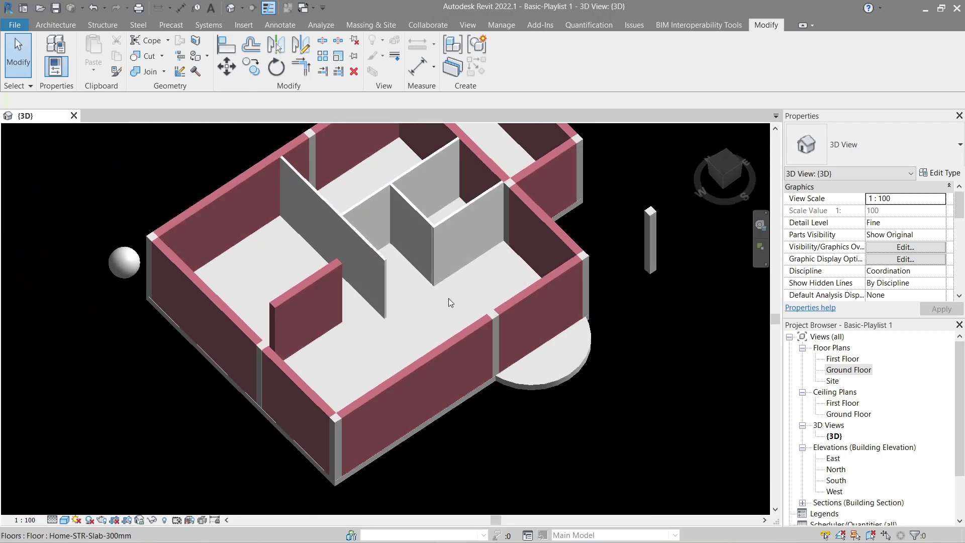
pyautogui.click(481, 276)
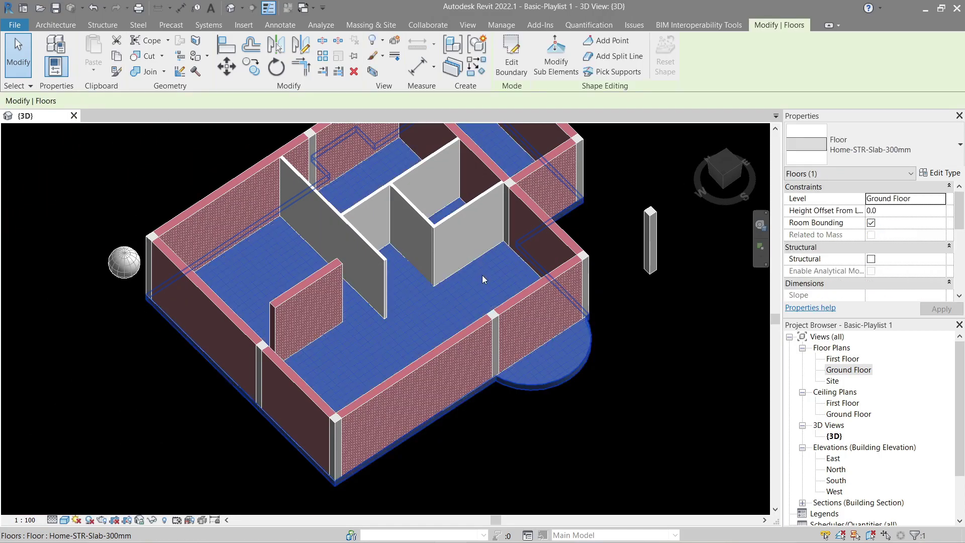
pyautogui.click(939, 173)
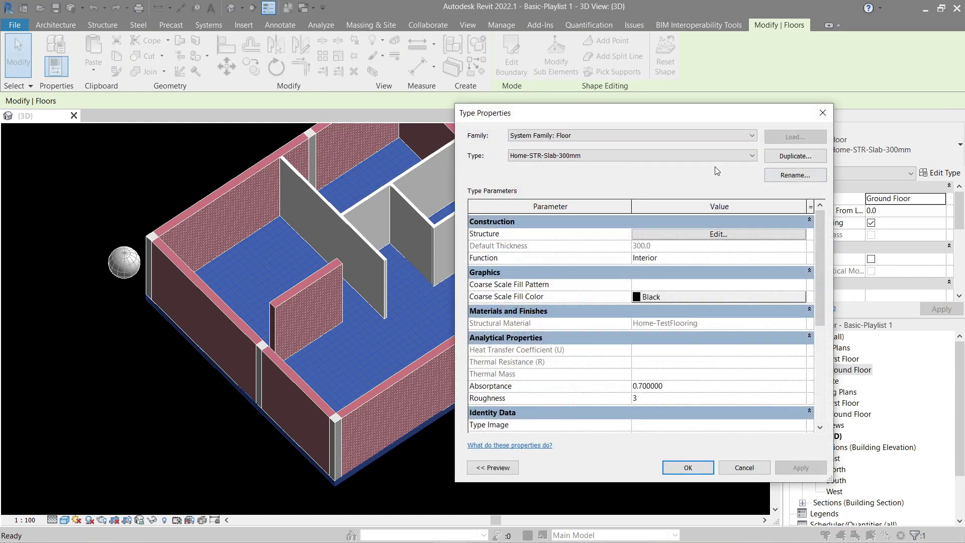
pyautogui.click(710, 235)
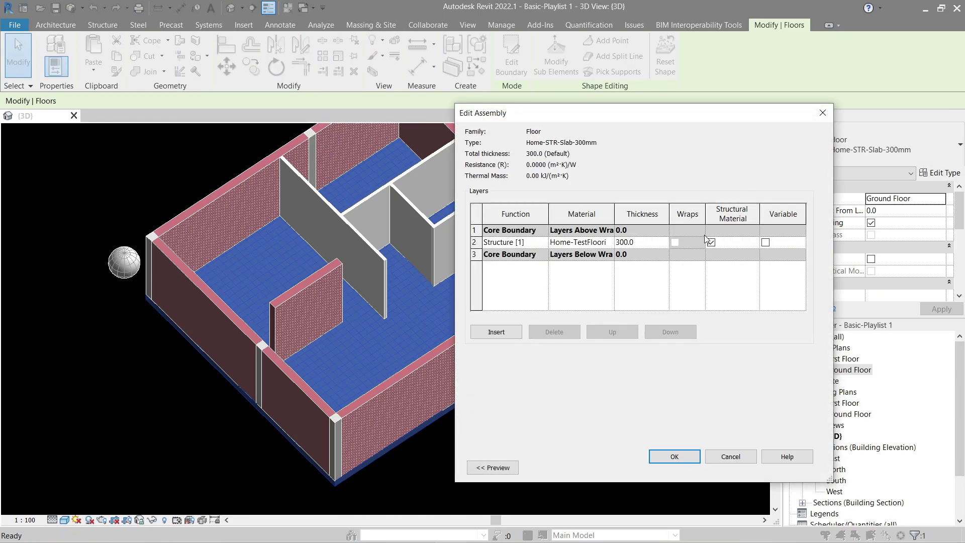
pyautogui.click(603, 242)
pyautogui.click(610, 242)
pyautogui.moveTo(537, 99); pyautogui.dragTo(564, 108)
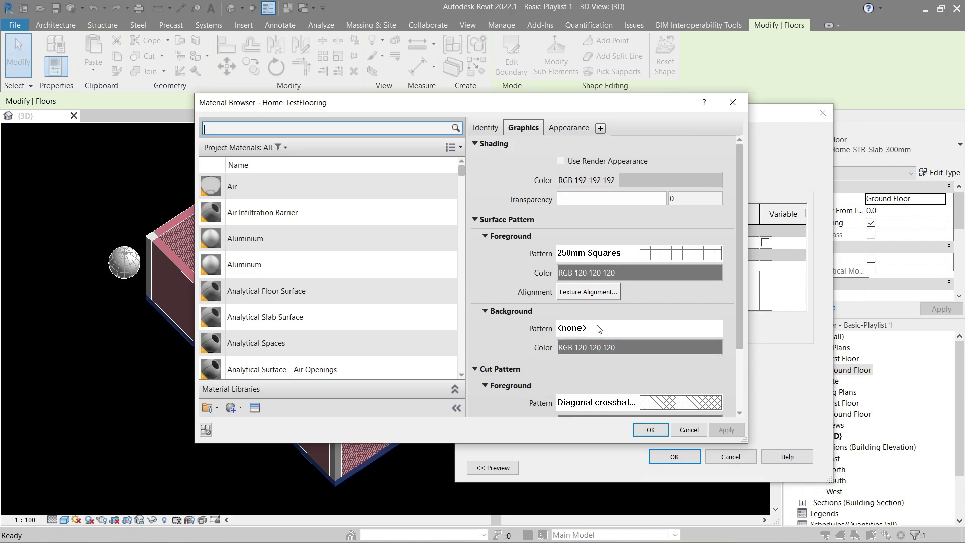
# - Set the material's surface background pattern to Concrete and its color to red, RGB 255 0 0
pyautogui.click(613, 406)
pyautogui.click(490, 312)
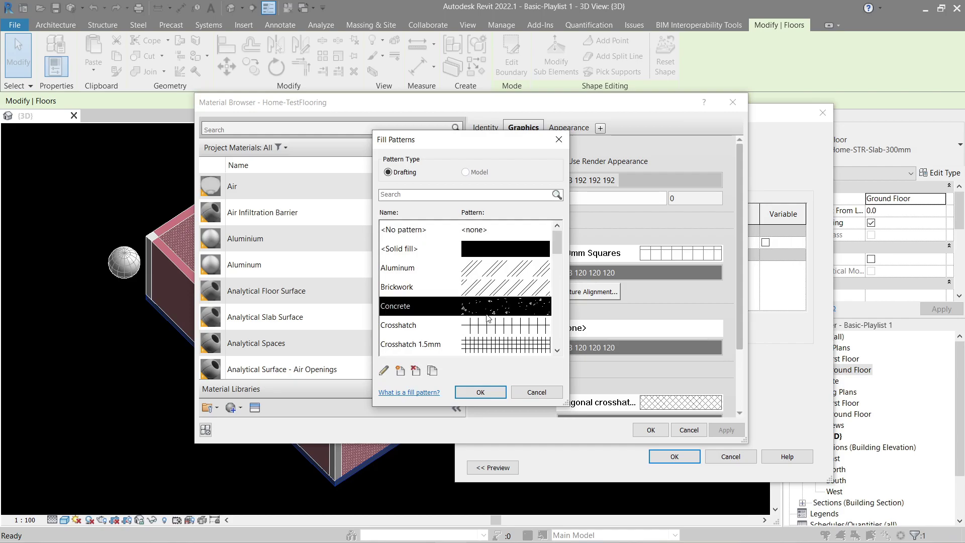
pyautogui.click(475, 393)
pyautogui.click(592, 347)
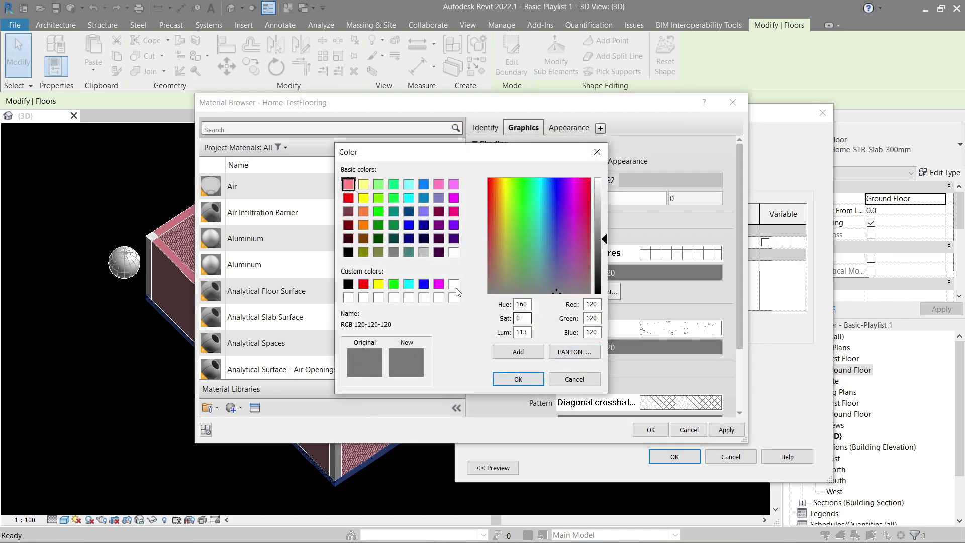
pyautogui.click(363, 284)
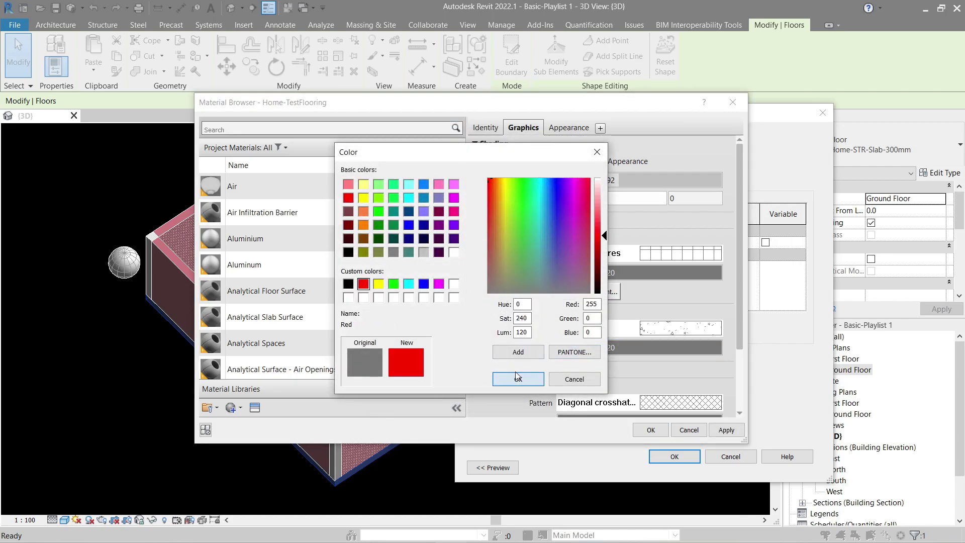
pyautogui.click(538, 377)
# - Apply the material changes, accept the slab's assembly and type properties, and deselect the slab
pyautogui.scroll(-3, 736, 321)
pyautogui.scroll(3, 736, 322)
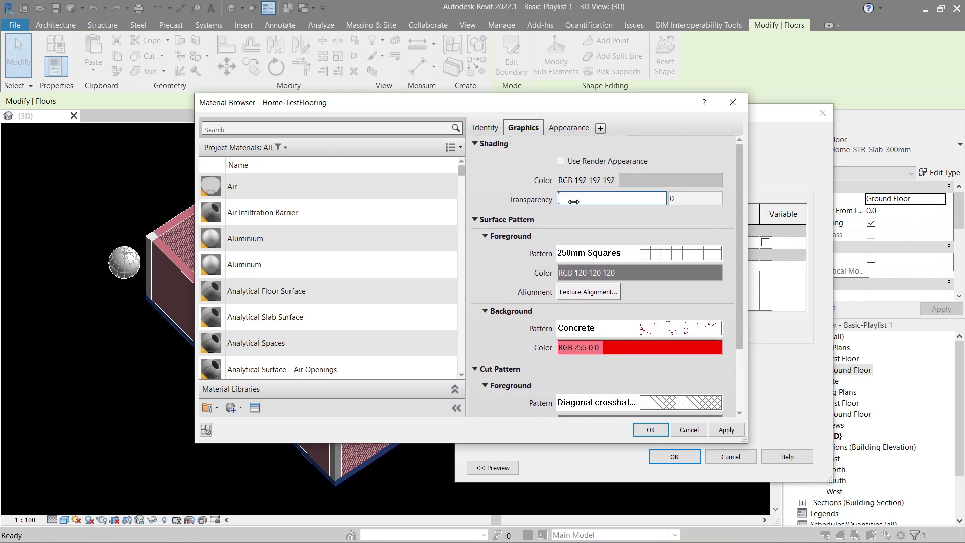
pyautogui.click(474, 144)
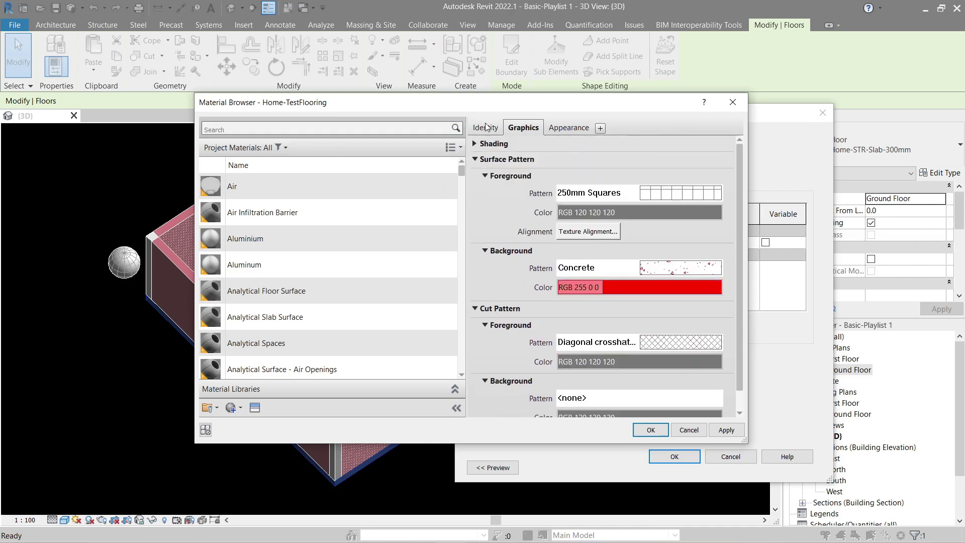
pyautogui.moveTo(493, 95); pyautogui.dragTo(492, 50)
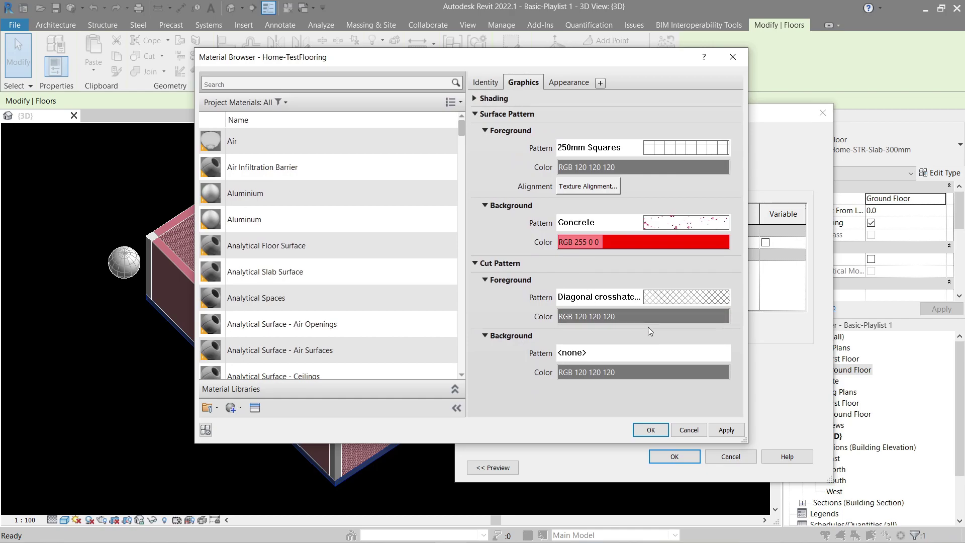
pyautogui.click(726, 430)
pyautogui.click(651, 430)
pyautogui.click(675, 456)
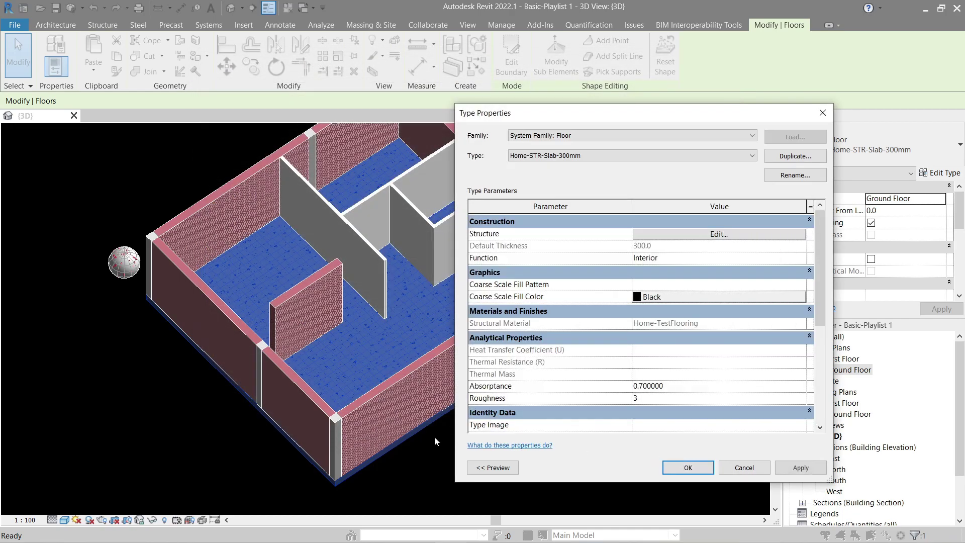
pyautogui.click(687, 468)
pyautogui.press('Escape')
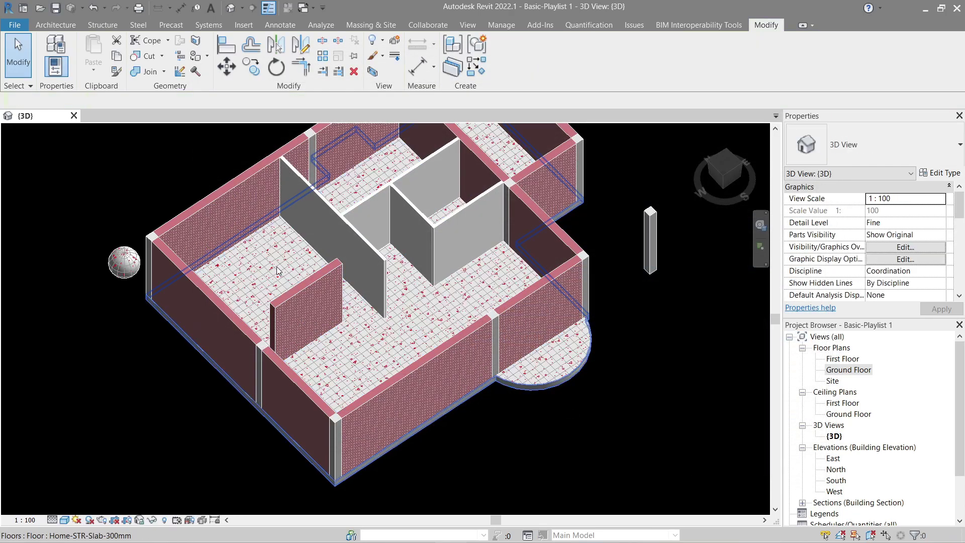
# - Temporarily hide the outer brick wall nearest the sphere to expose the slab's edge and patterned surface
pyautogui.scroll(5, 276, 267)
pyautogui.scroll(5, 331, 336)
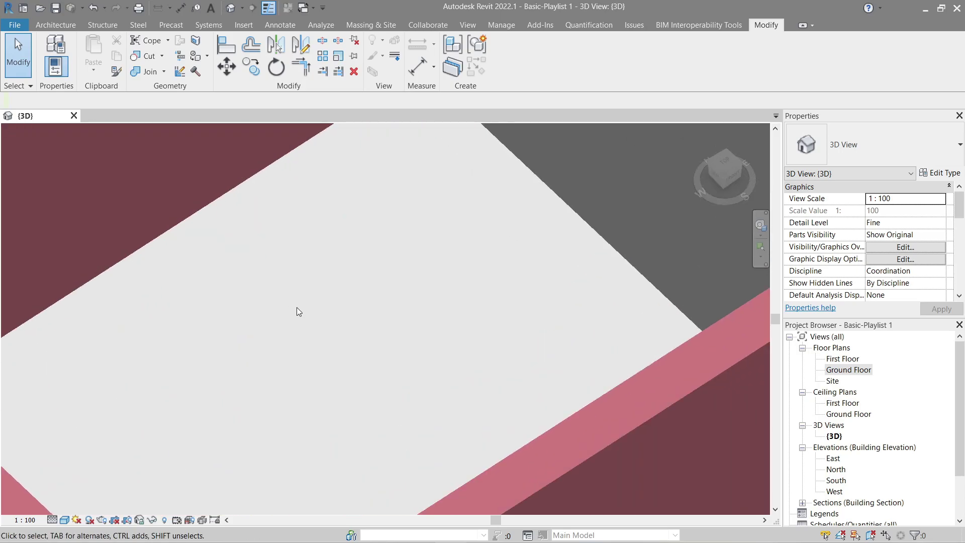
pyautogui.moveTo(297, 312); pyautogui.dragTo(384, 307, button='middle')
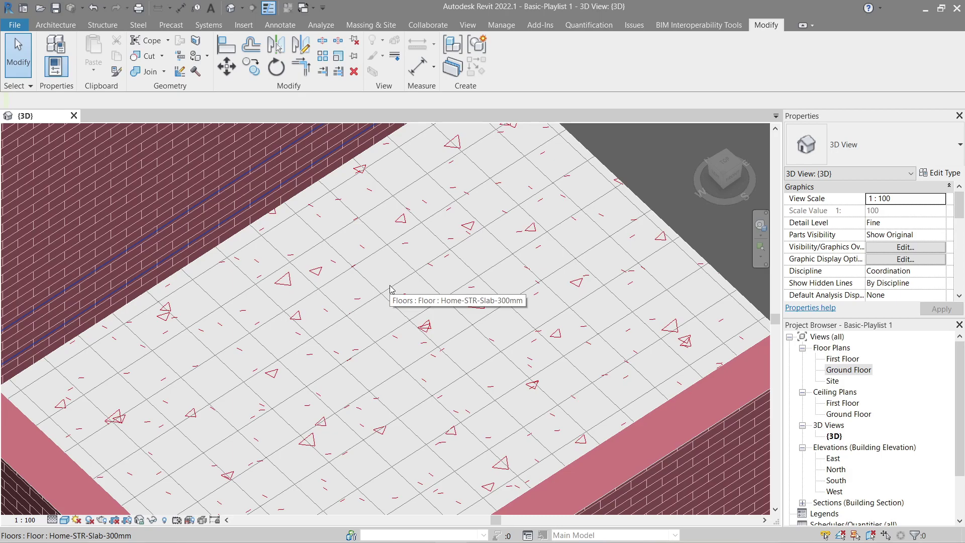
pyautogui.scroll(-6, 390, 287)
pyautogui.click(299, 361)
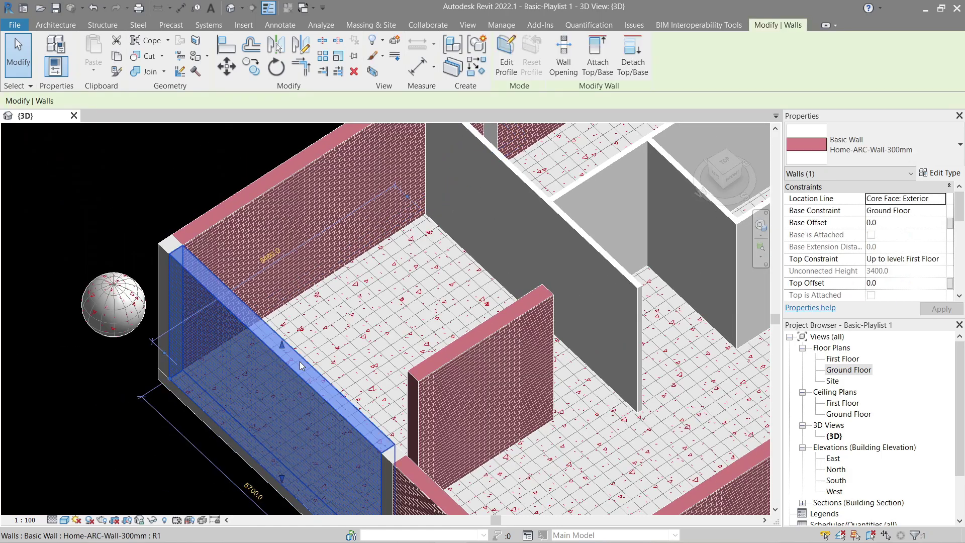
pyautogui.press('h')
pyautogui.press('h')
pyautogui.scroll(8, 334, 319)
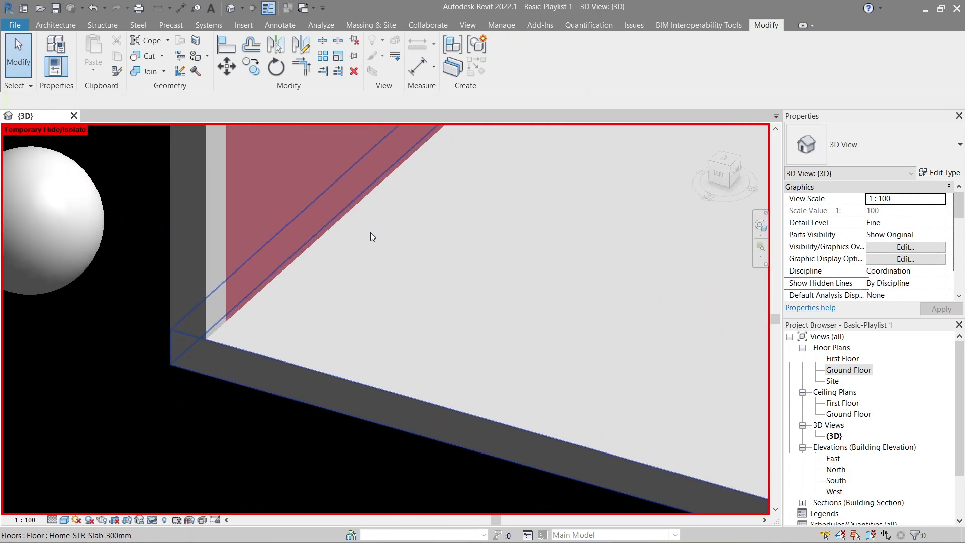
# - Set the material's surface foreground color to blue, RGB 0 0 255, accept the material and type changes, and deselect the slab
pyautogui.scroll(2, 372, 236)
pyautogui.moveTo(279, 321); pyautogui.dragTo(317, 307, button='middle')
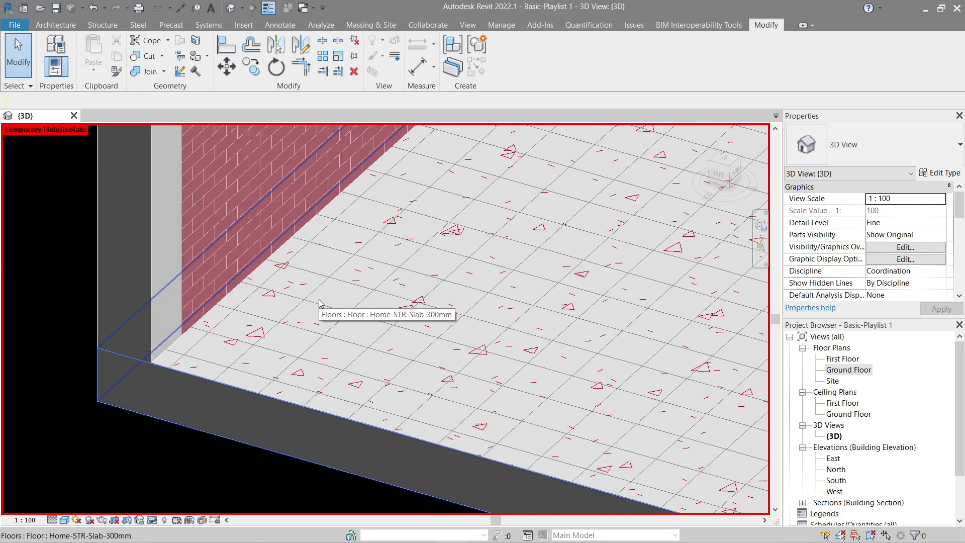
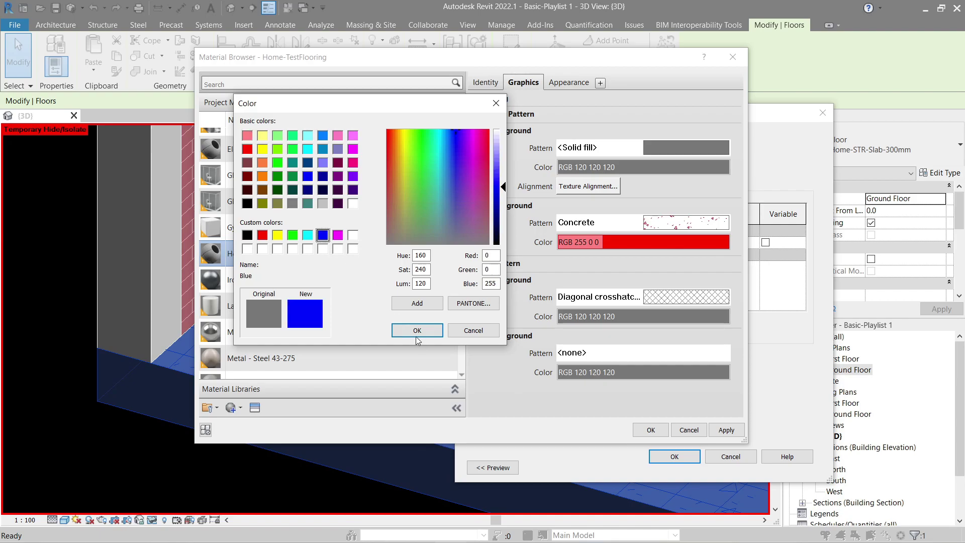
pyautogui.click(417, 330)
pyautogui.click(689, 430)
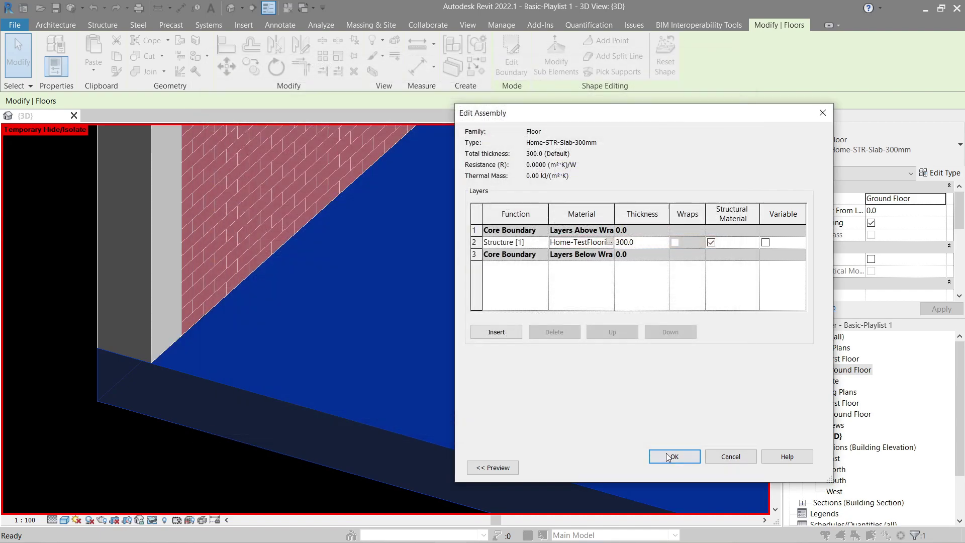
pyautogui.click(674, 456)
pyautogui.click(683, 526)
pyautogui.click(246, 484)
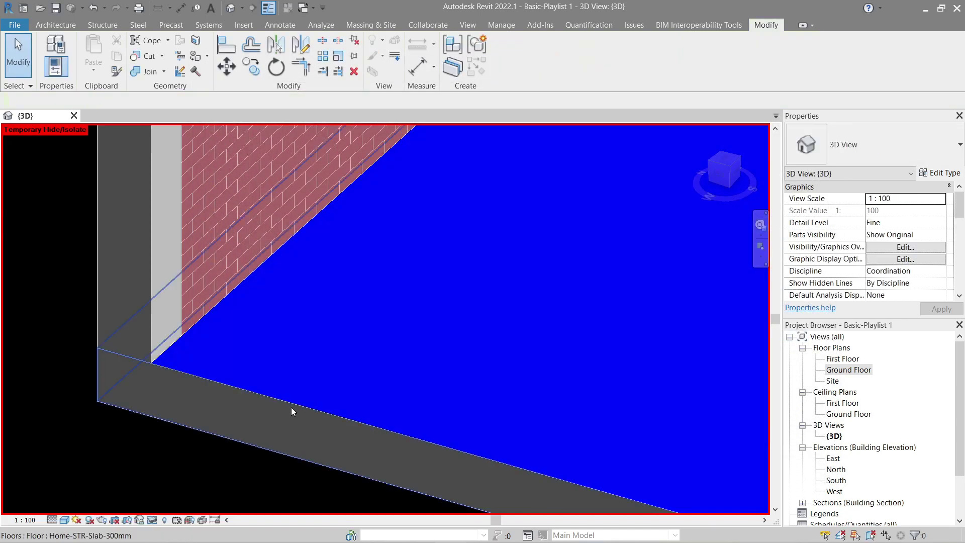
# - Reopen the Home-TestFlooring material of the floor slab's structure layer for editing
pyautogui.click(325, 395)
pyautogui.keyDown('shift'); pyautogui.moveTo(324, 395); pyautogui.dragTo(366, 389, button='middle'); pyautogui.keyUp('shift')
pyautogui.press('Escape')
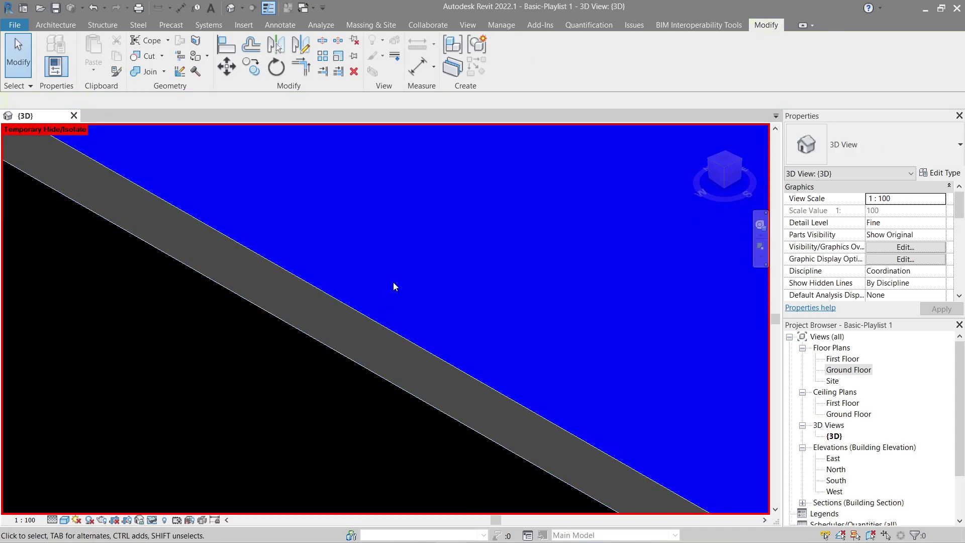
pyautogui.keyDown('shift'); pyautogui.moveTo(393, 282); pyautogui.dragTo(303, 285, button='middle'); pyautogui.keyUp('shift')
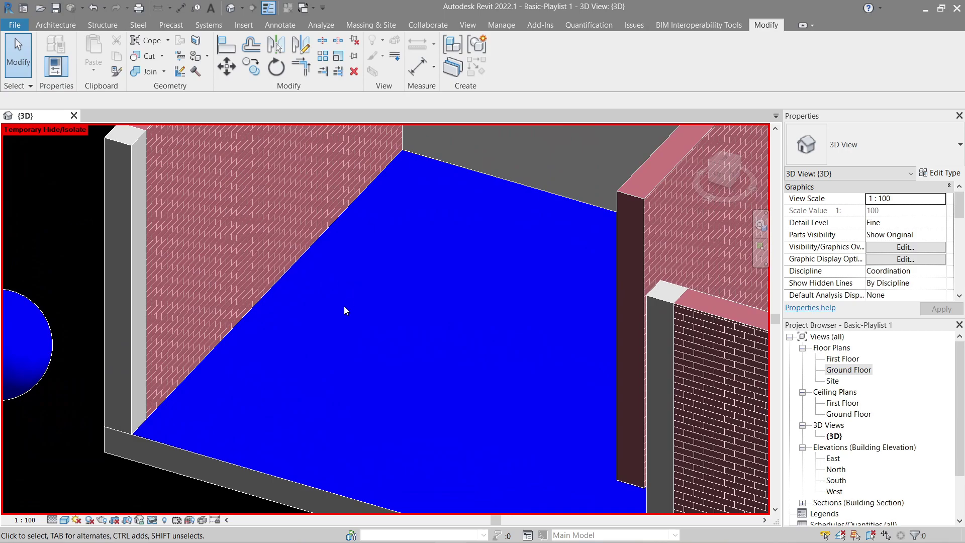
pyautogui.moveTo(345, 312); pyautogui.dragTo(368, 230, button='middle')
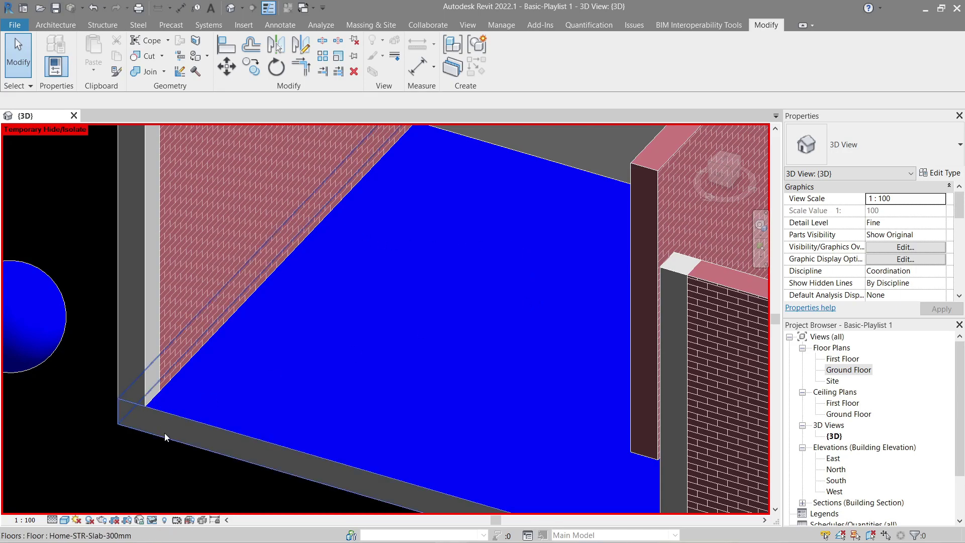
pyautogui.click(195, 425)
pyautogui.click(938, 175)
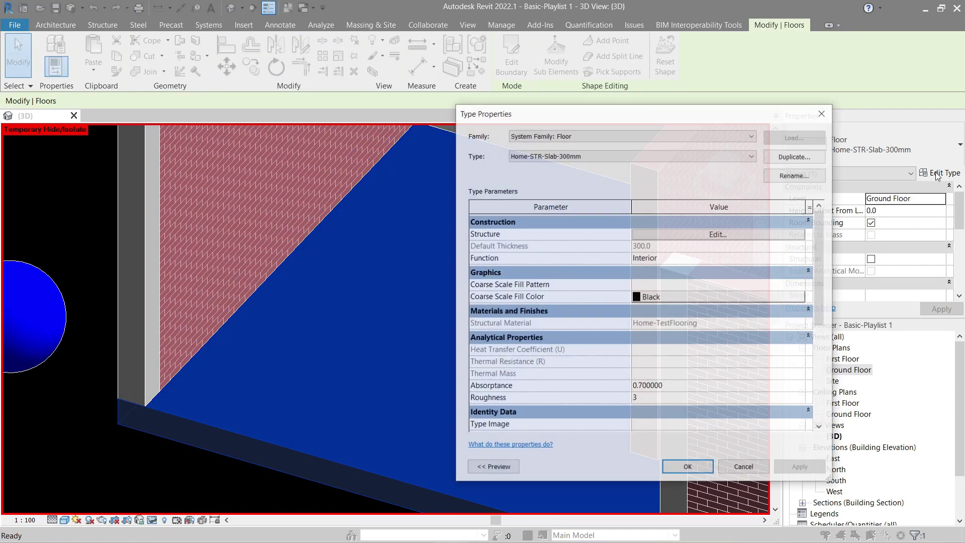
pyautogui.click(716, 293)
pyautogui.click(598, 246)
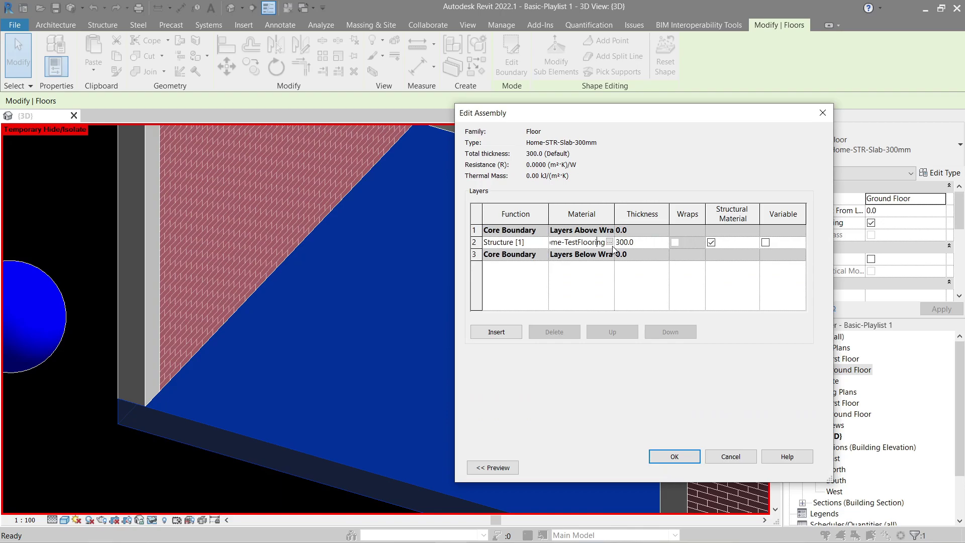
pyautogui.click(610, 242)
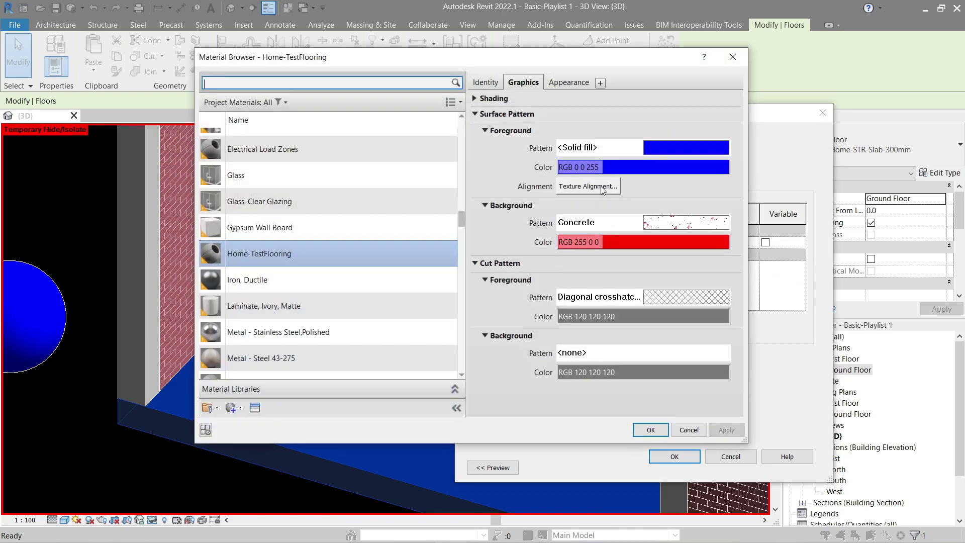
# - Set the material's surface background pattern to Solid fill and its surface foreground pattern to Aluminum
pyautogui.click(611, 225)
pyautogui.click(491, 222)
pyautogui.click(481, 370)
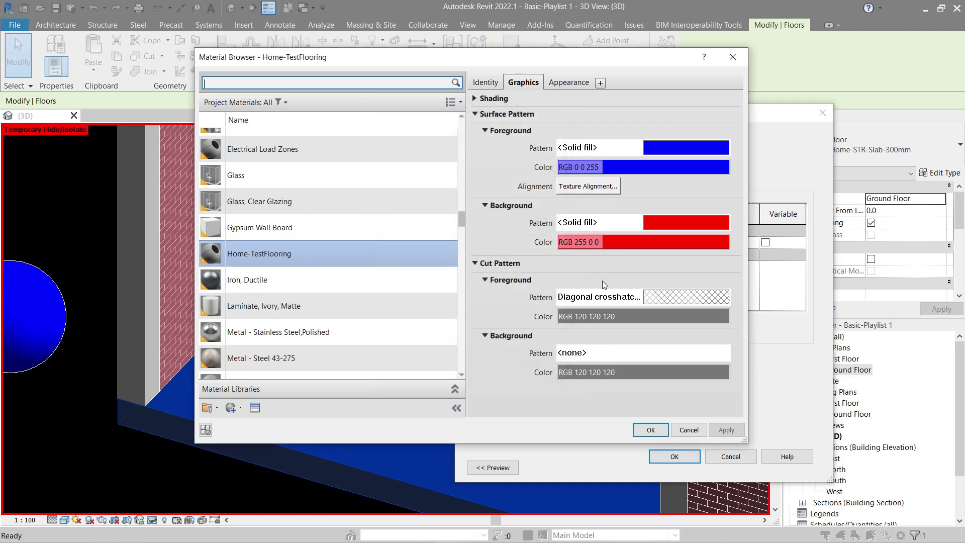
pyautogui.click(614, 151)
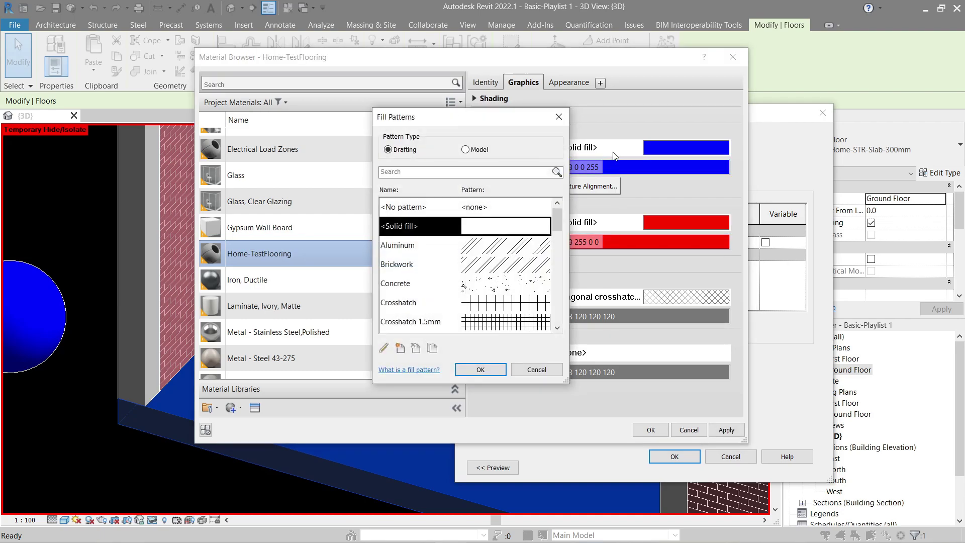
pyautogui.click(511, 247)
pyautogui.click(482, 369)
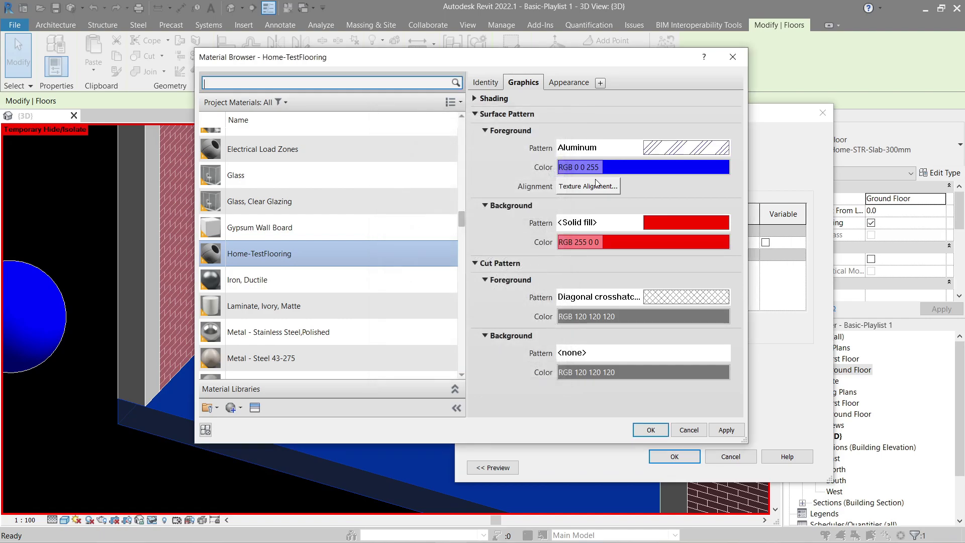
# - Apply the pattern changes to the material, close the slab's assembly and type properties, and deselect the slab
pyautogui.click(727, 430)
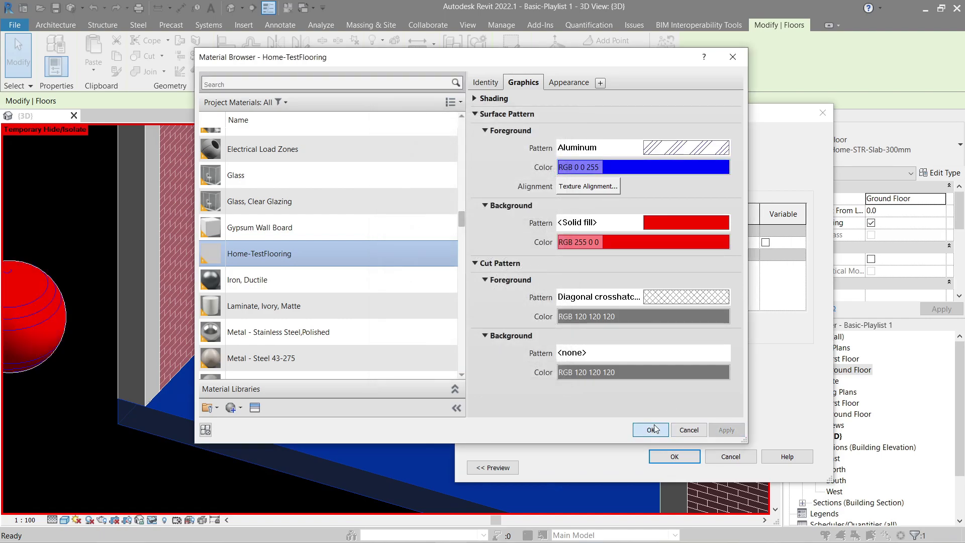
pyautogui.click(651, 430)
pyautogui.click(674, 456)
pyautogui.click(743, 467)
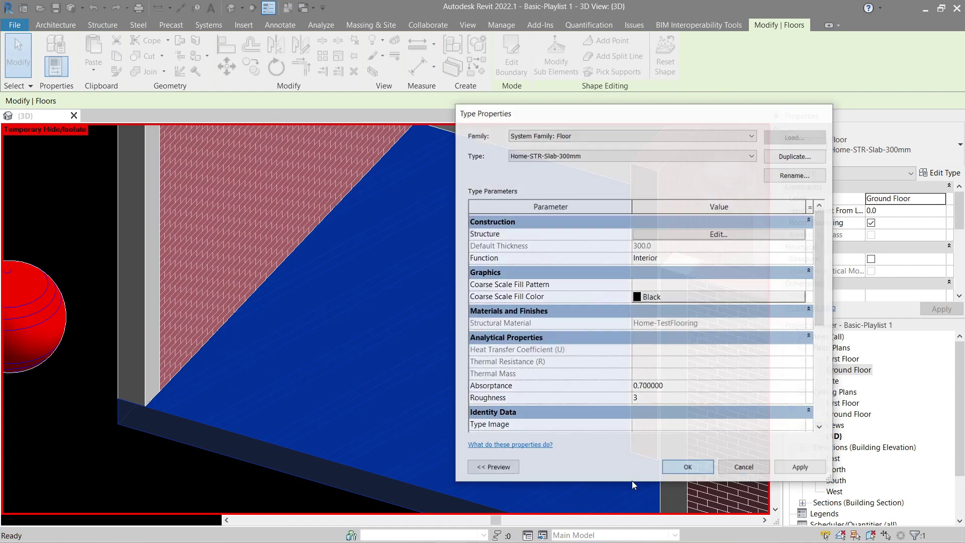
pyautogui.click(192, 477)
# - Select the floor slab and bring up its structure layer's Home-TestFlooring material for editing again
pyautogui.scroll(3, 155, 458)
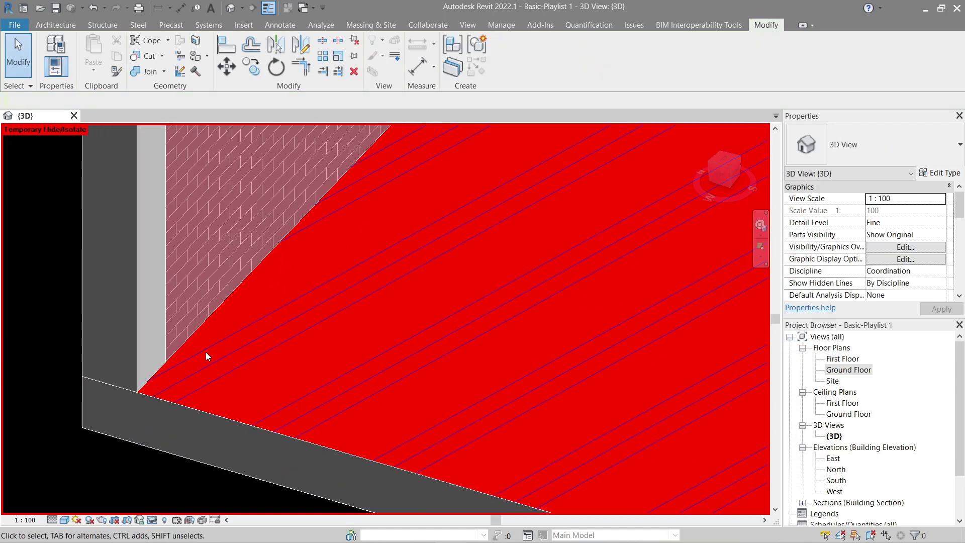
pyautogui.scroll(-5, 348, 318)
pyautogui.moveTo(428, 272); pyautogui.dragTo(384, 349, button='middle')
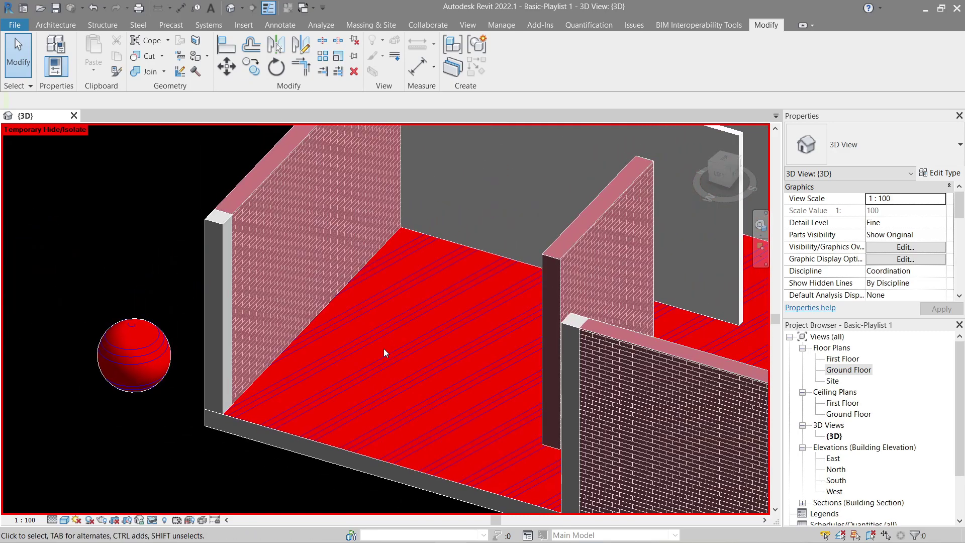
pyautogui.click(314, 443)
pyautogui.keyDown('shift'); pyautogui.moveTo(314, 443); pyautogui.dragTo(312, 487, button='middle'); pyautogui.keyUp('shift')
pyautogui.click(362, 457)
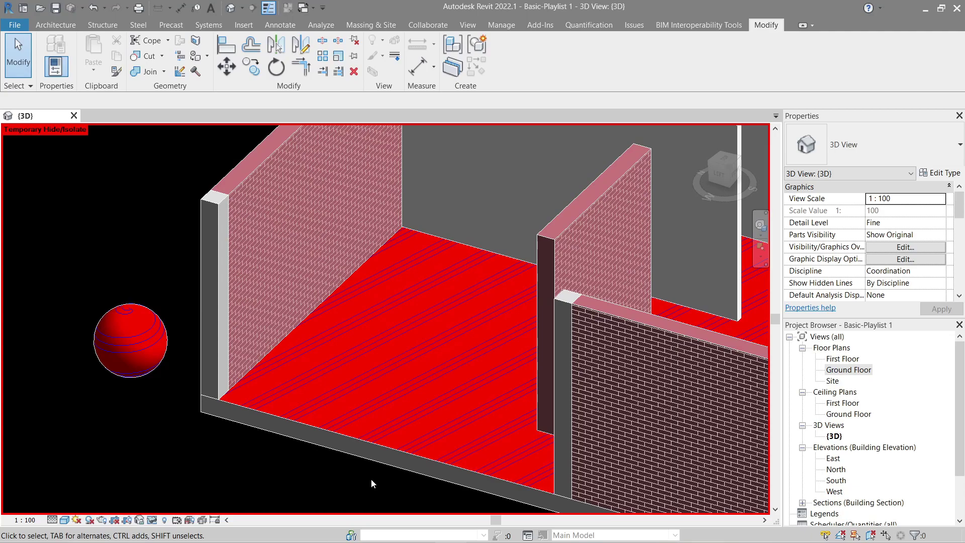
pyautogui.click(437, 457)
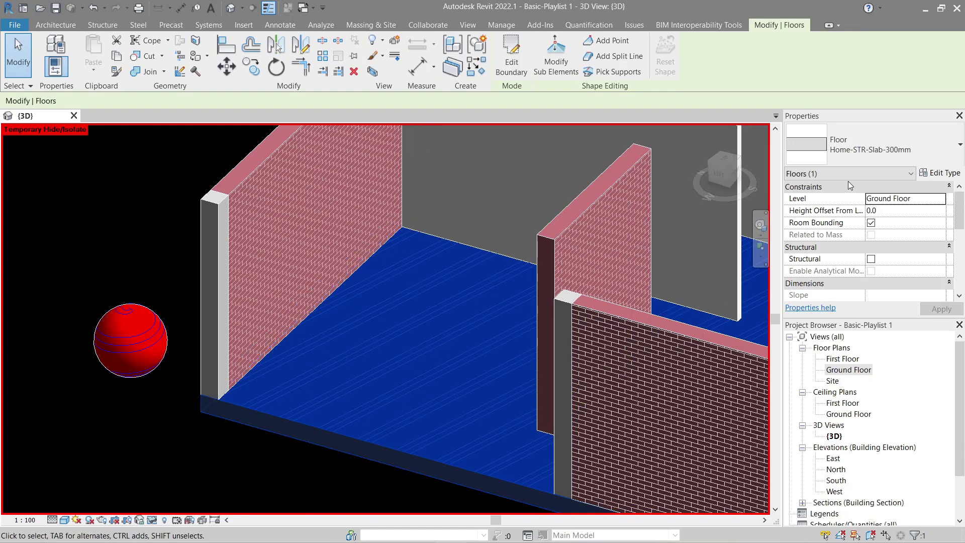
pyautogui.click(937, 174)
pyautogui.click(718, 295)
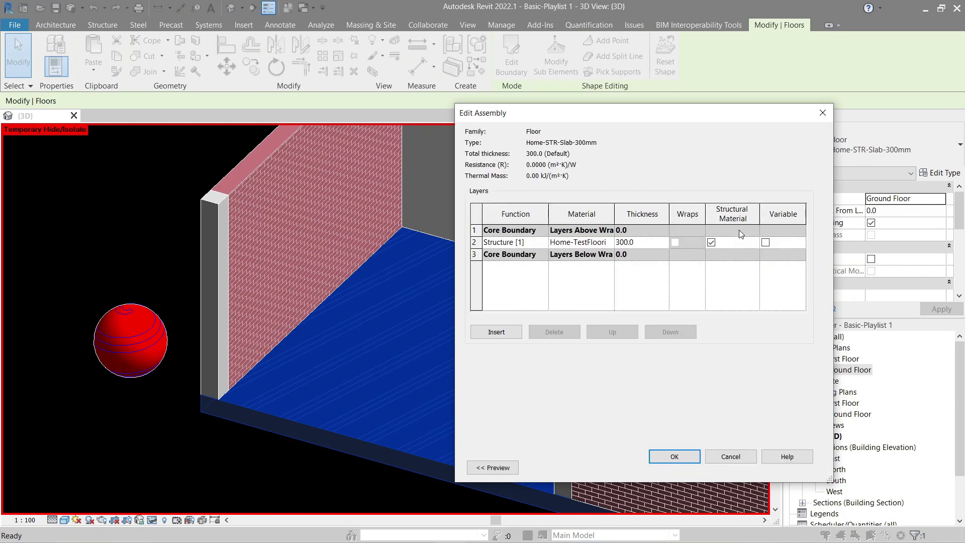
pyautogui.click(583, 241)
pyautogui.click(609, 241)
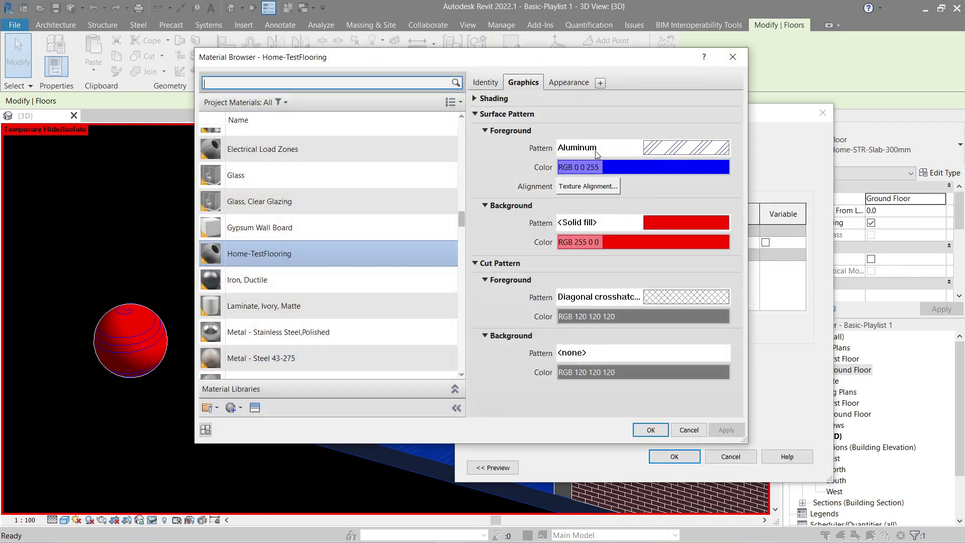
# - Compare the Drafting and Model pattern types available for the foregrounds and backgrounds of the surface and cut patterns
pyautogui.click(597, 151)
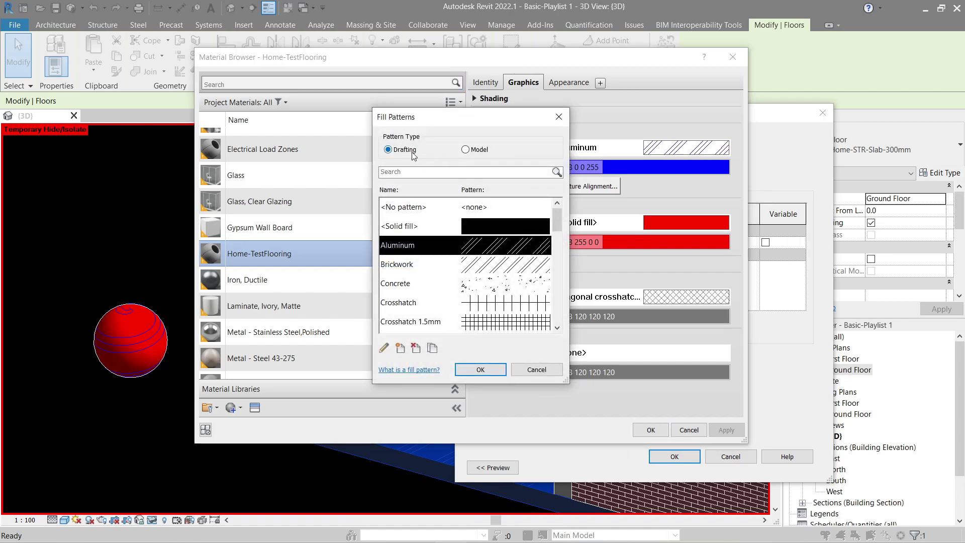
pyautogui.click(483, 152)
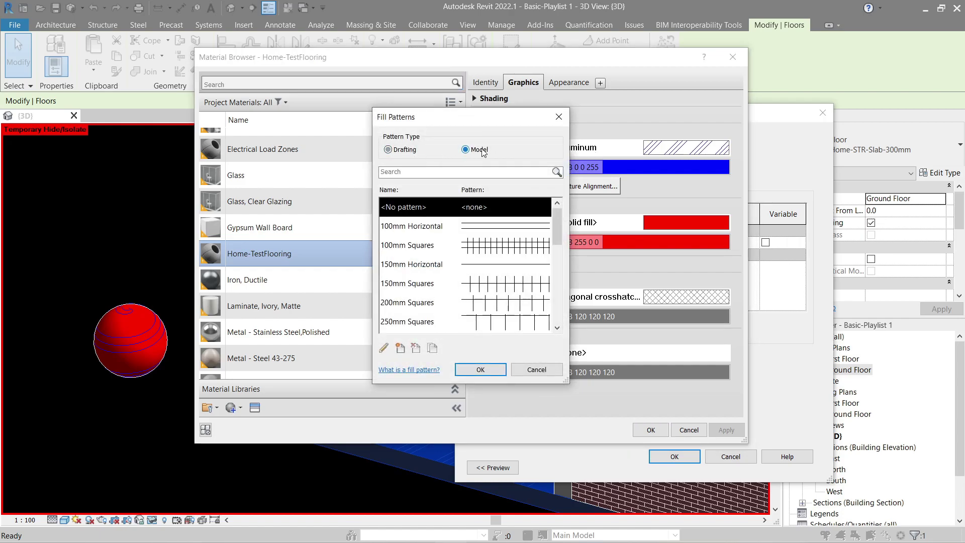
pyautogui.moveTo(491, 117); pyautogui.dragTo(370, 97)
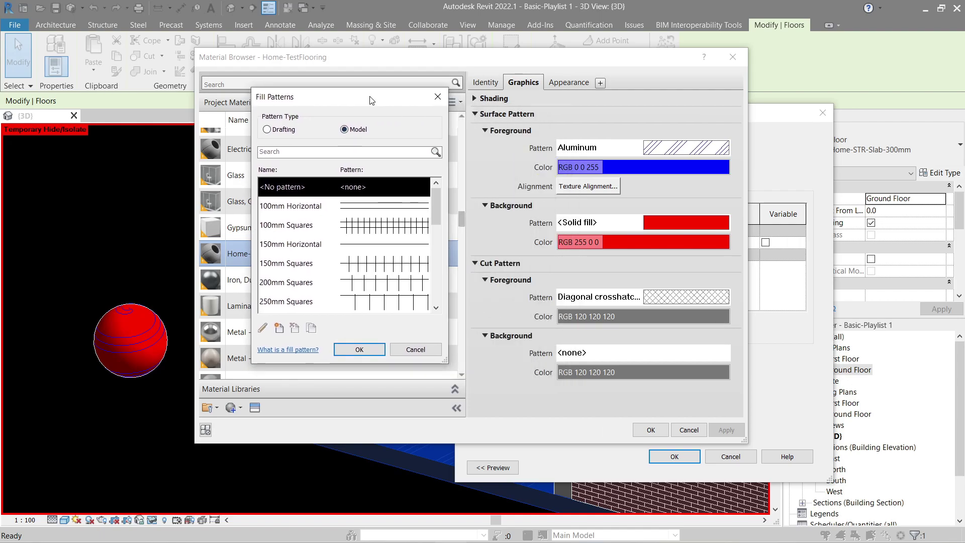
pyautogui.click(438, 97)
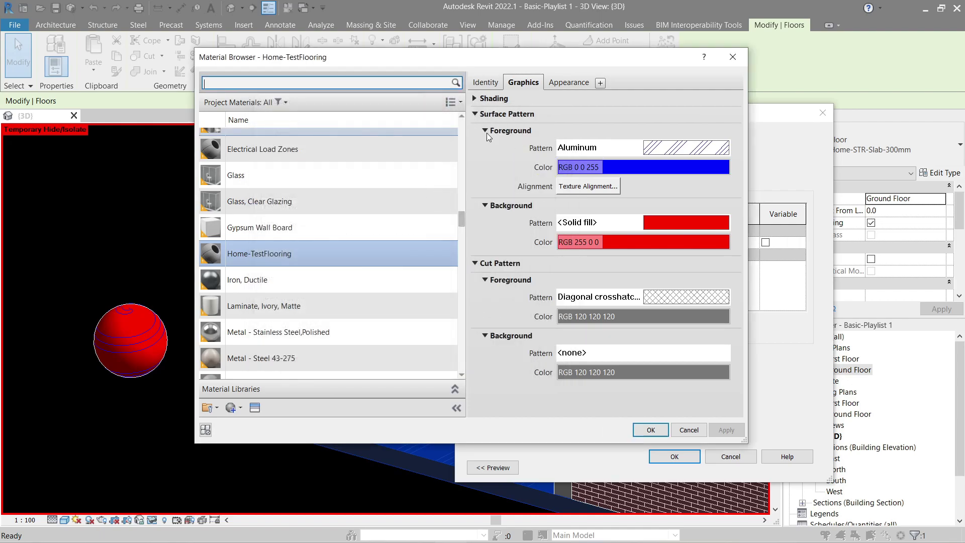
pyautogui.click(590, 225)
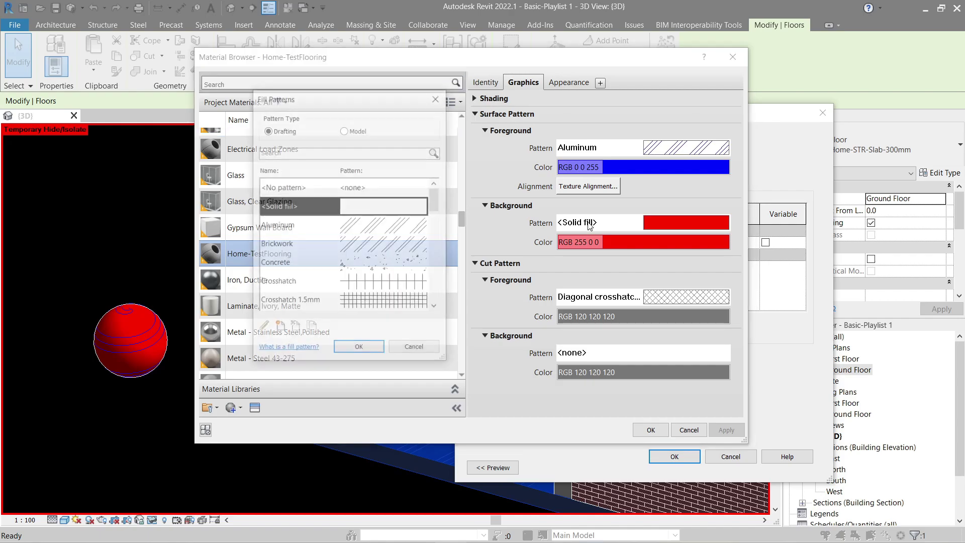
pyautogui.click(437, 97)
pyautogui.click(590, 298)
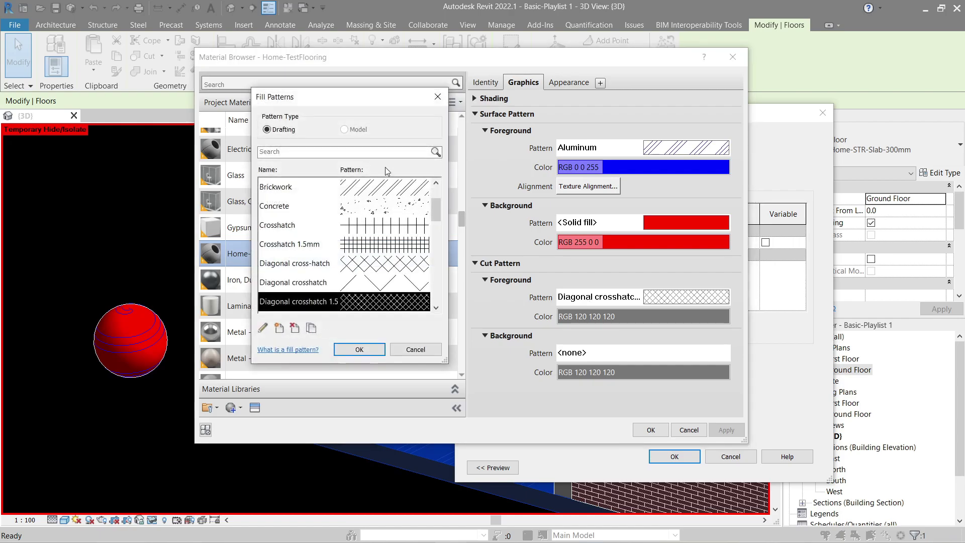
pyautogui.click(438, 97)
pyautogui.click(580, 353)
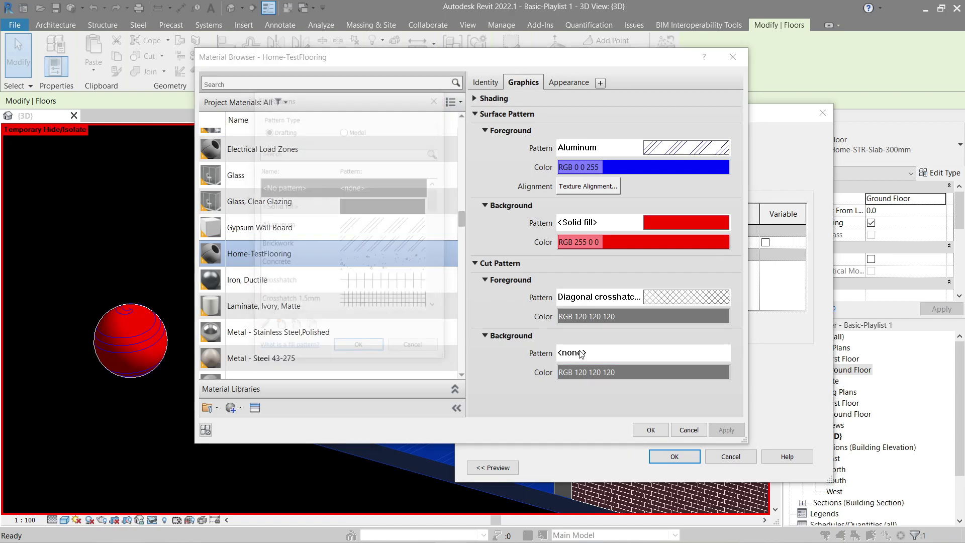
pyautogui.click(438, 99)
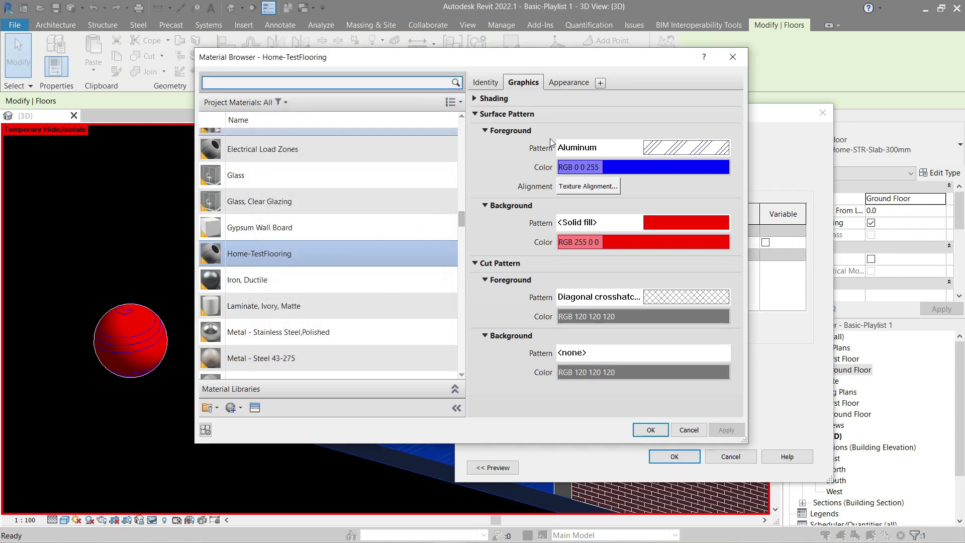
# - Switch the surface foreground's fill patterns to the Model type and browse the list
pyautogui.click(578, 148)
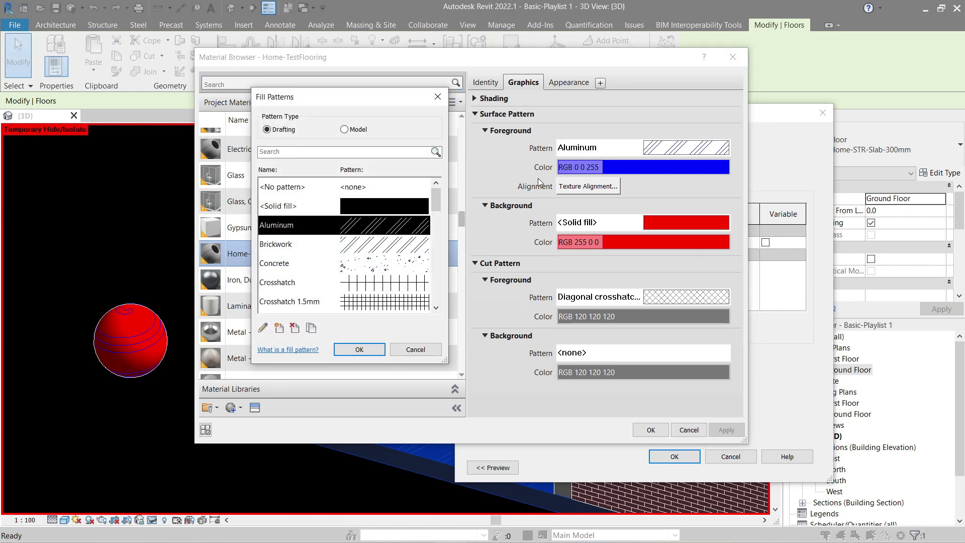
pyautogui.click(358, 129)
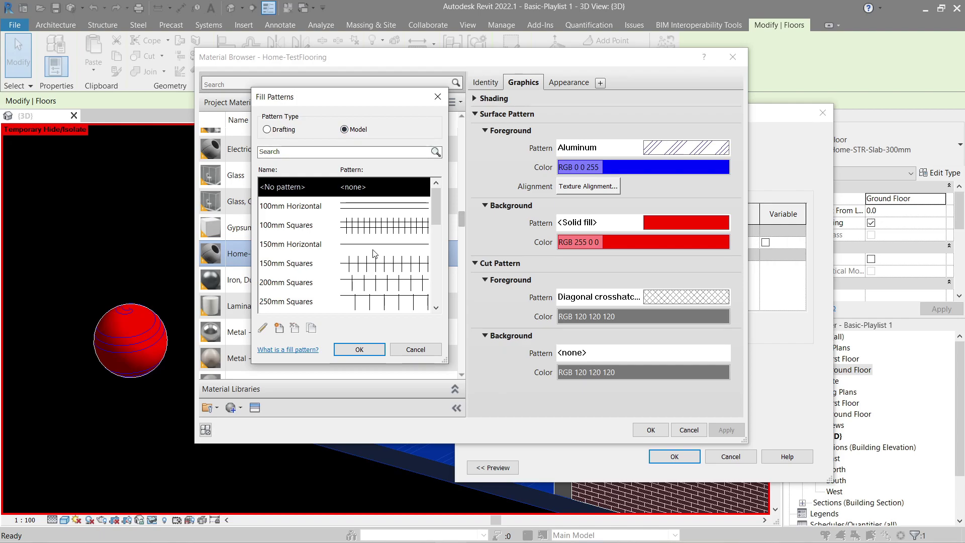
pyautogui.scroll(-5, 373, 254)
pyautogui.scroll(-2, 369, 263)
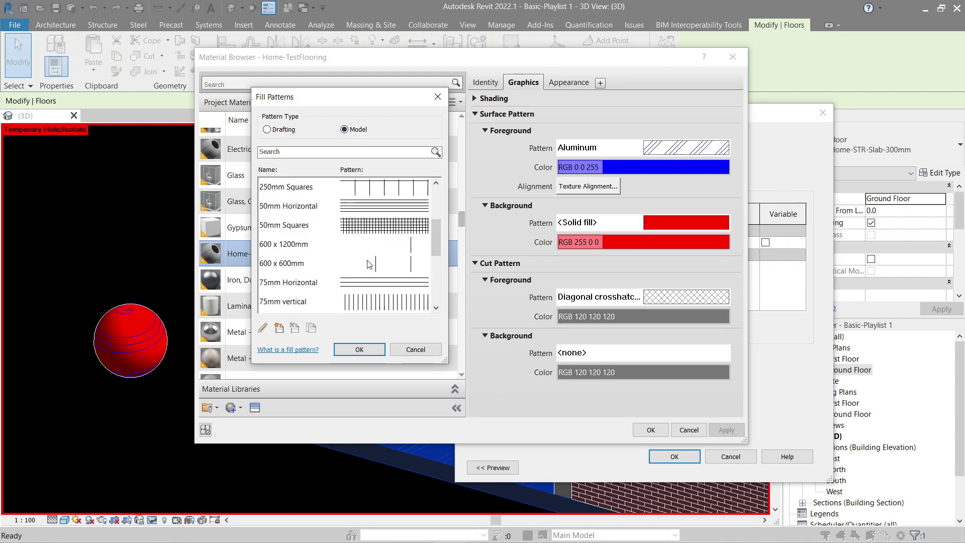
# - Create a basic model fill pattern named Tiling: crosshatch, 90° line angle and 500 mm for both line spacings
pyautogui.click(279, 327)
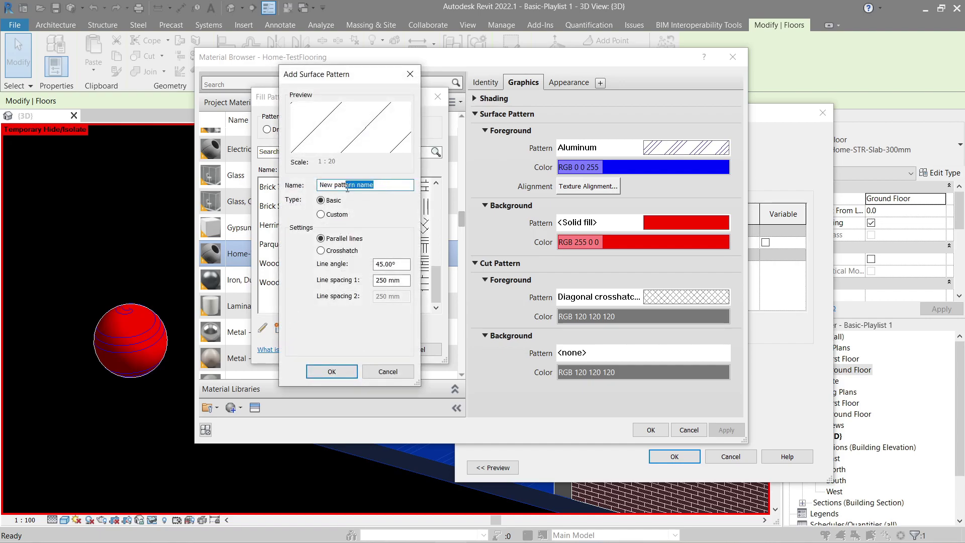
pyautogui.write('Tiling')
pyautogui.click(350, 255)
pyautogui.press('Tab')
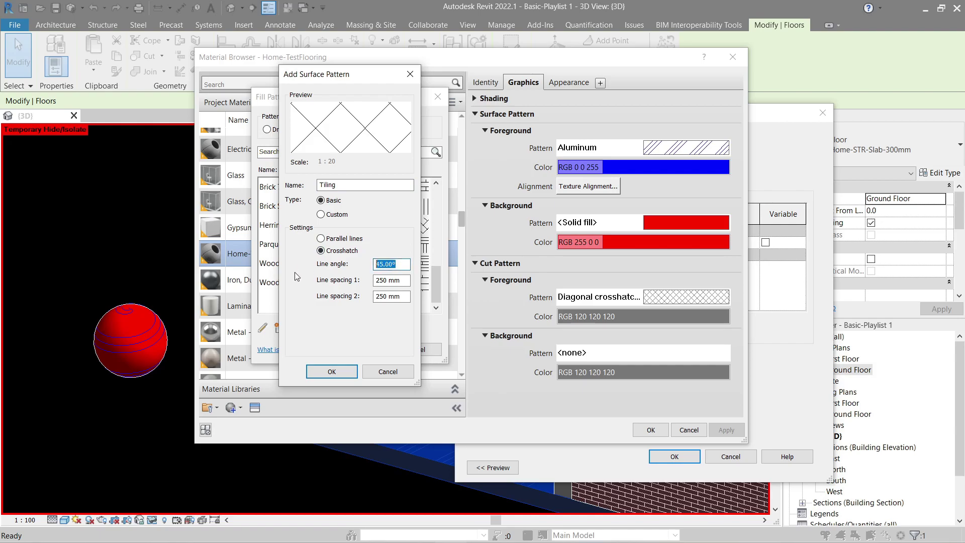
pyautogui.write('90')
pyautogui.press('Tab')
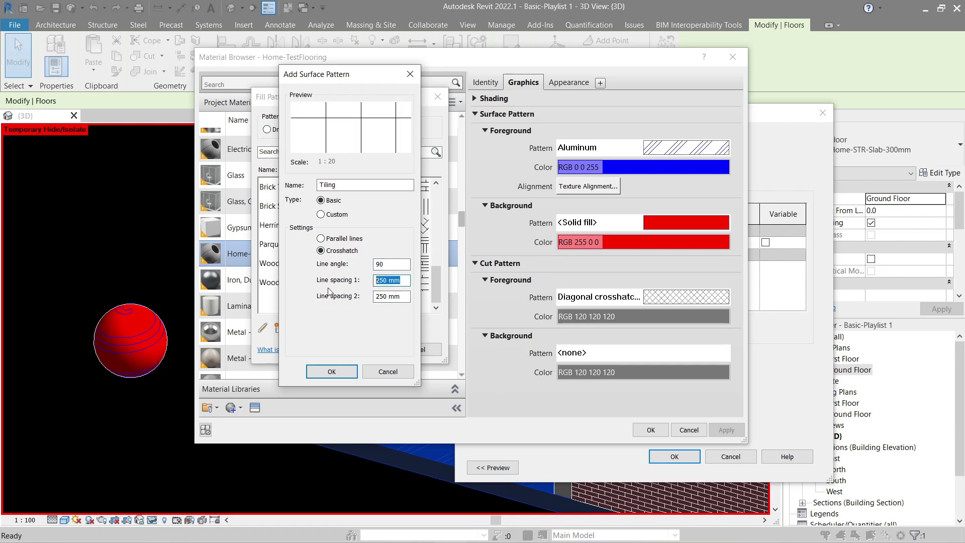
pyautogui.write('500')
pyautogui.press('Tab')
pyautogui.write('500')
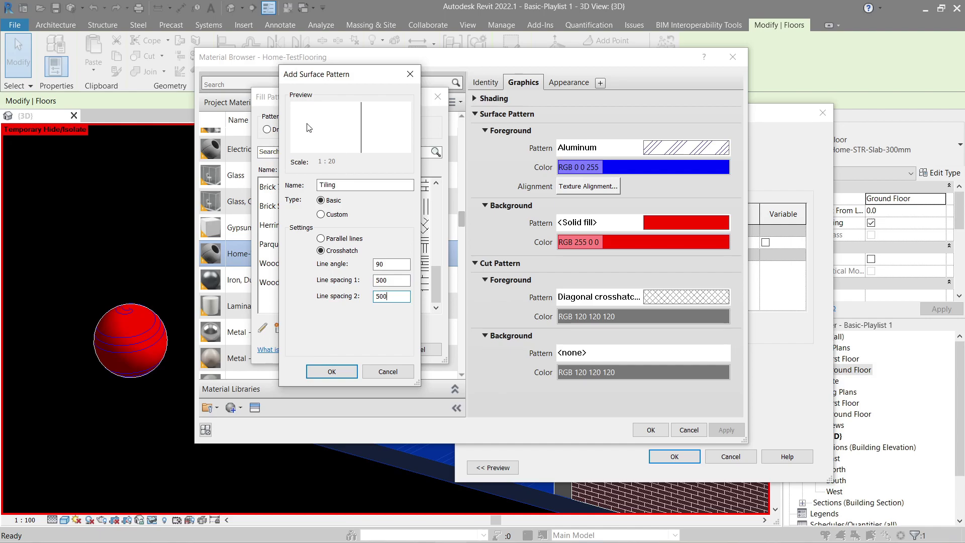
pyautogui.click(332, 372)
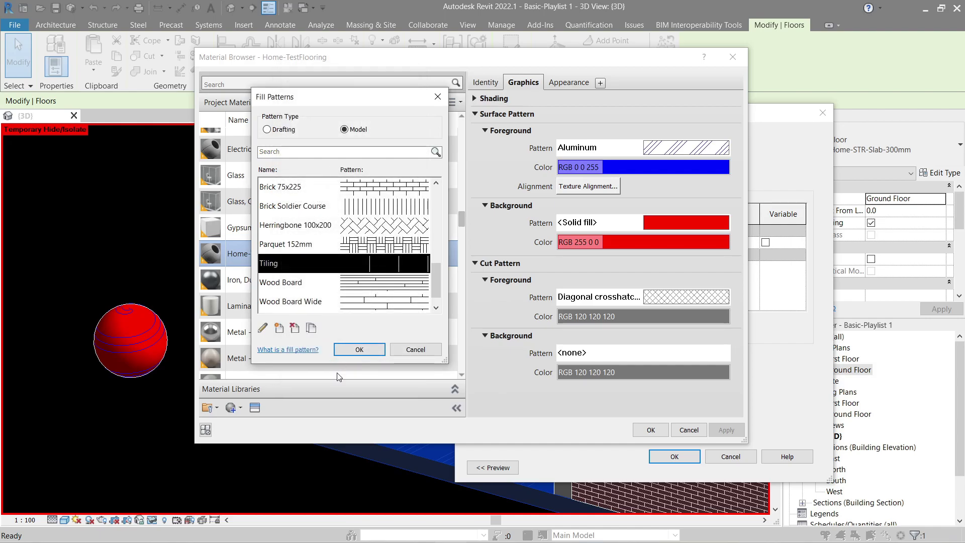
# - Assign the Tiling pattern to the material's surface foreground and color it red (RGB 255 0 0)
pyautogui.click(369, 352)
pyautogui.click(647, 172)
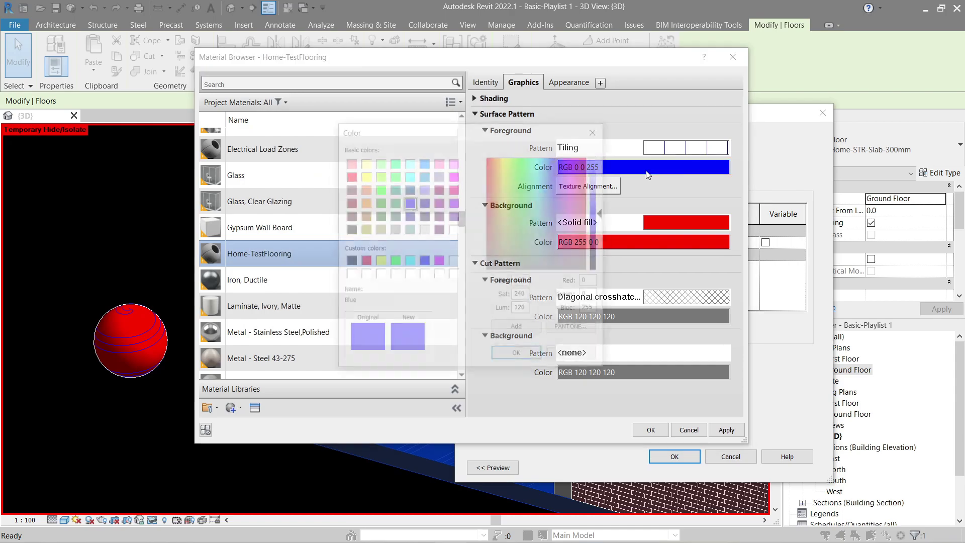
pyautogui.click(363, 261)
pyautogui.click(518, 356)
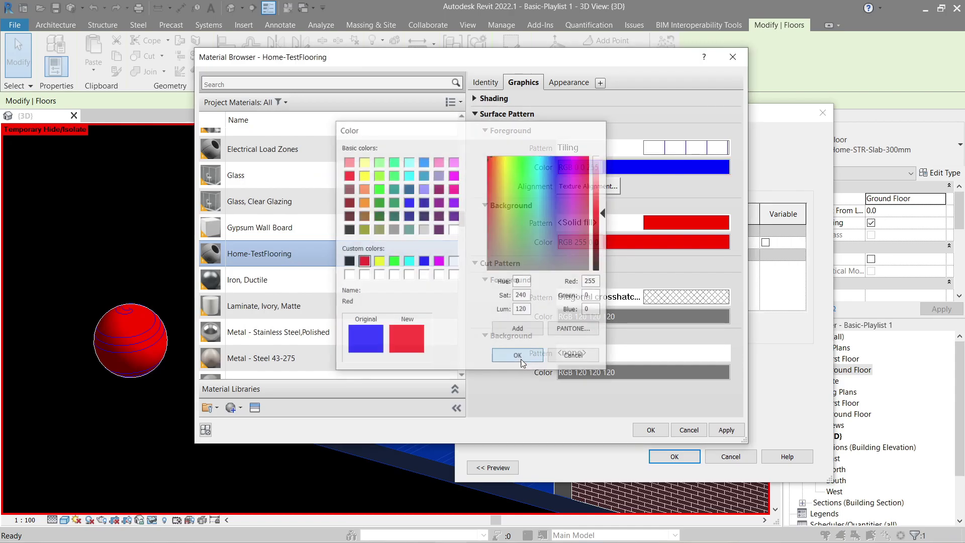
# - Set the surface background to the Concrete drafting pattern in blue (RGB 0 0 255)
pyautogui.click(593, 223)
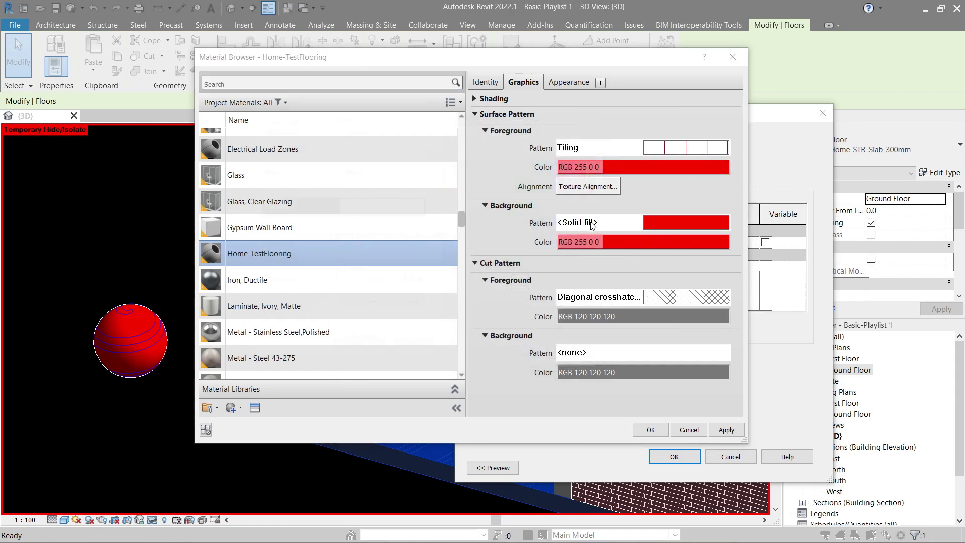
pyautogui.click(365, 266)
pyautogui.click(369, 349)
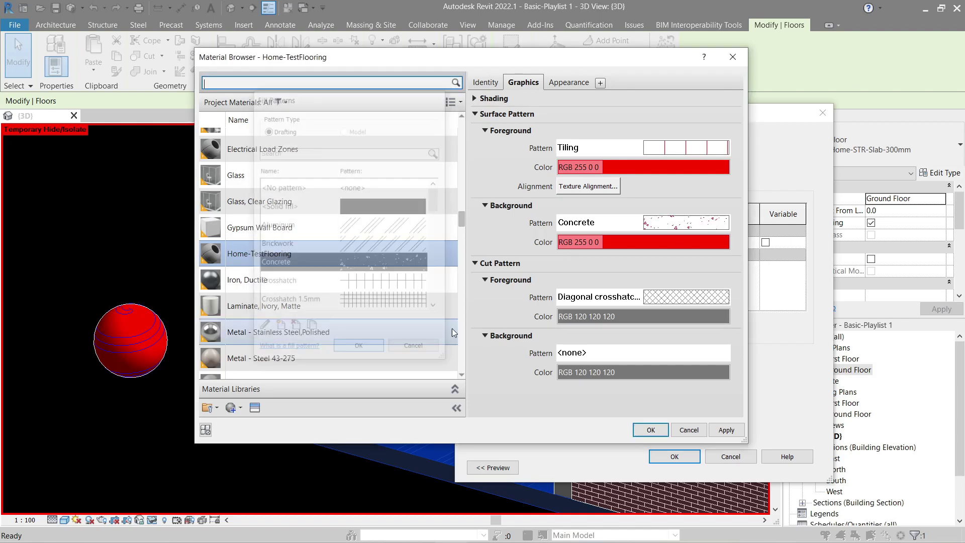
pyautogui.click(575, 242)
pyautogui.click(424, 261)
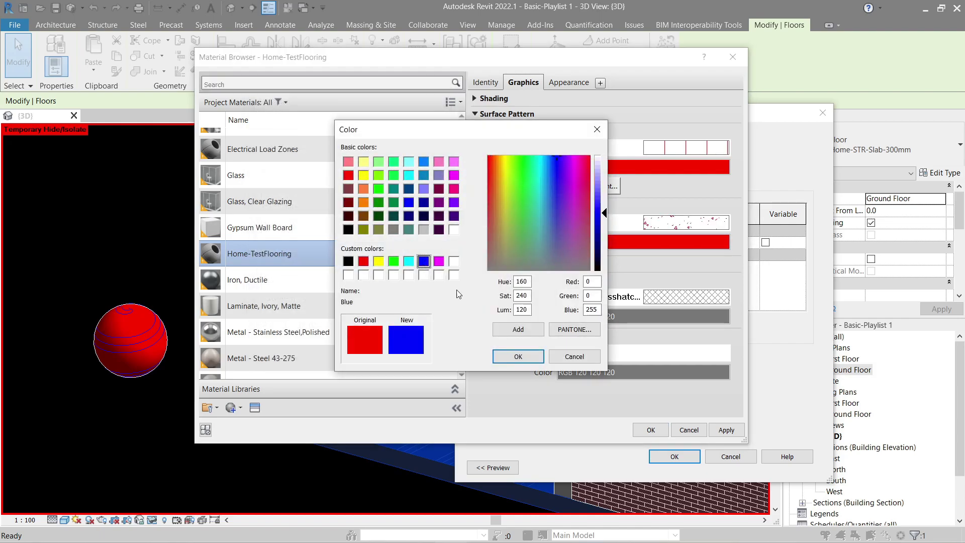
pyautogui.click(518, 356)
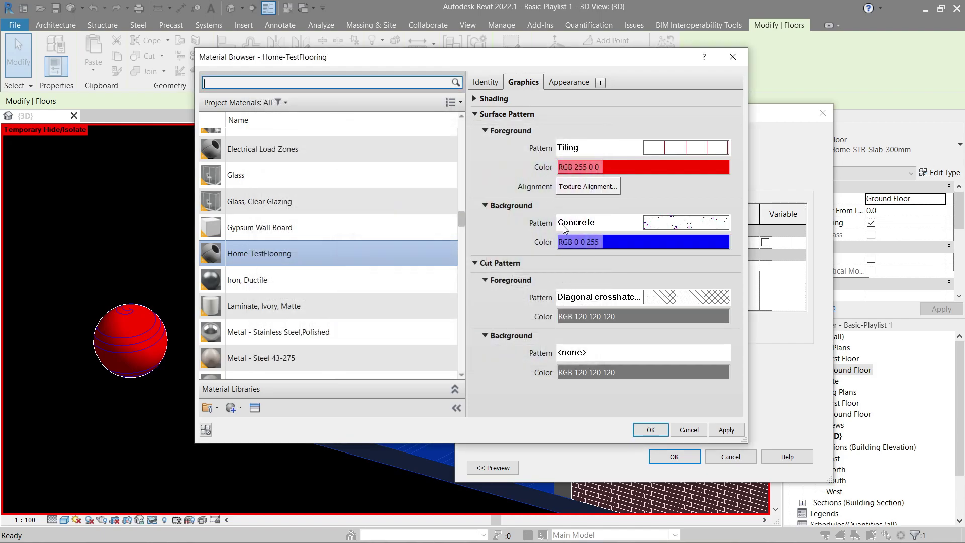
# - Accept the material changes, close the slab's assembly and type properties, and deselect the slab
pyautogui.click(648, 430)
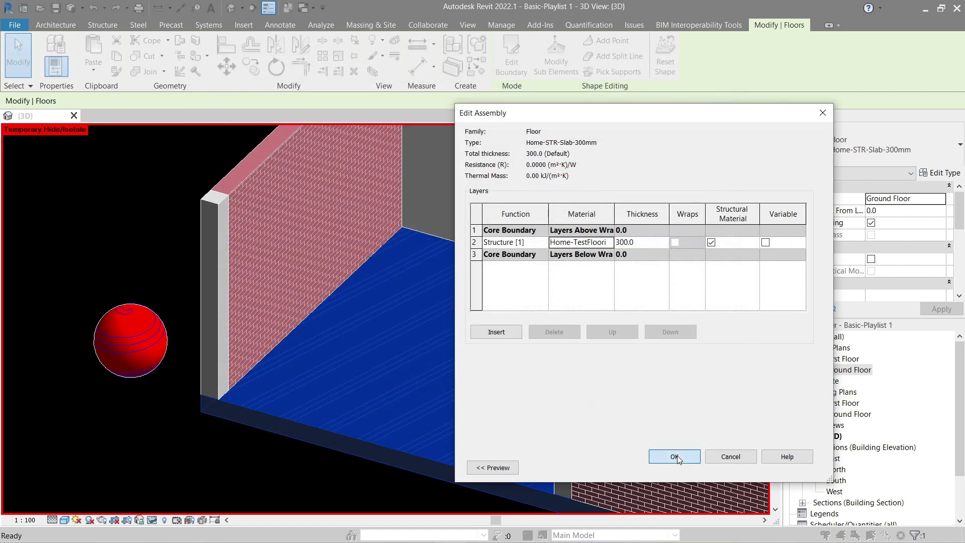
pyautogui.click(674, 456)
pyautogui.click(798, 462)
pyautogui.click(672, 464)
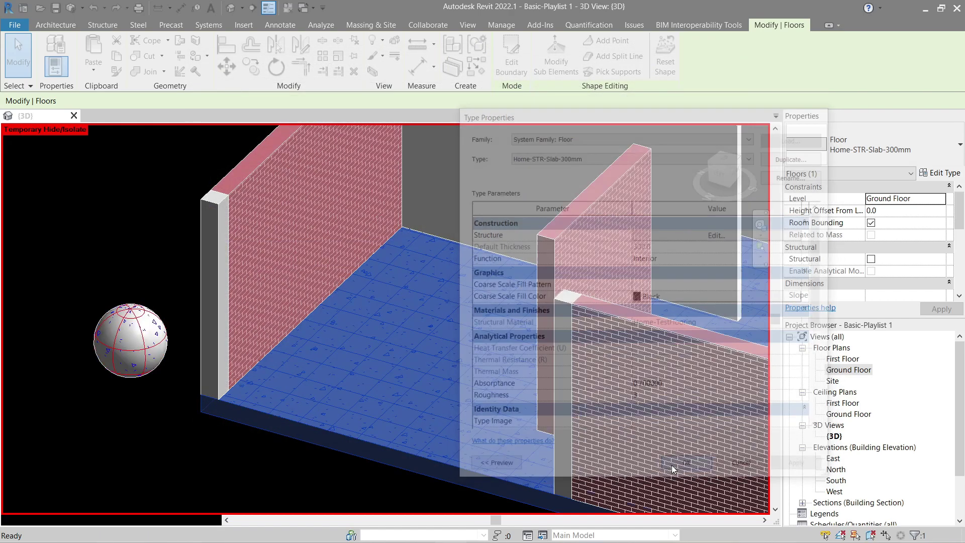
pyautogui.press('Escape')
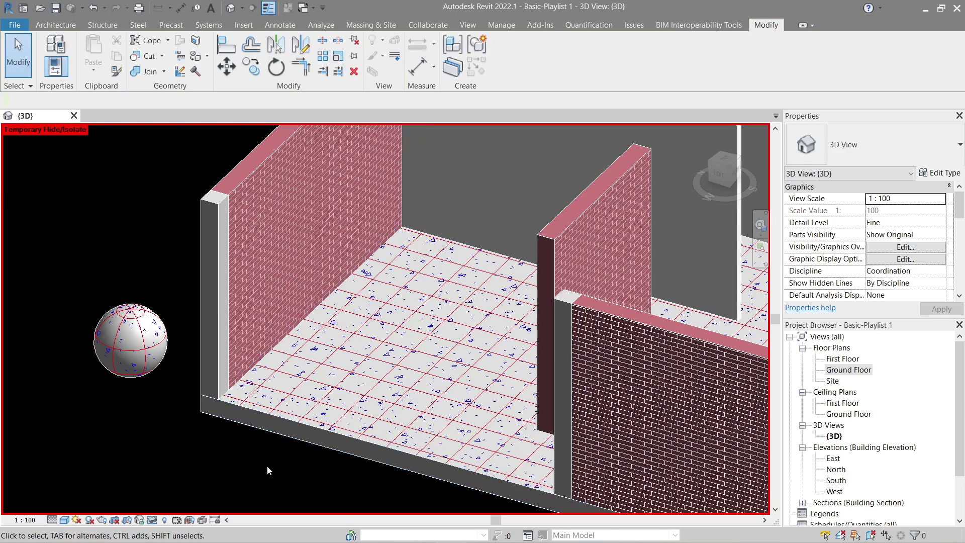
# - Reset the temporary hide/isolate in the 3D view and open the Ground Floor plan at the slab's upper-left area
pyautogui.press('h')
pyautogui.press('r')
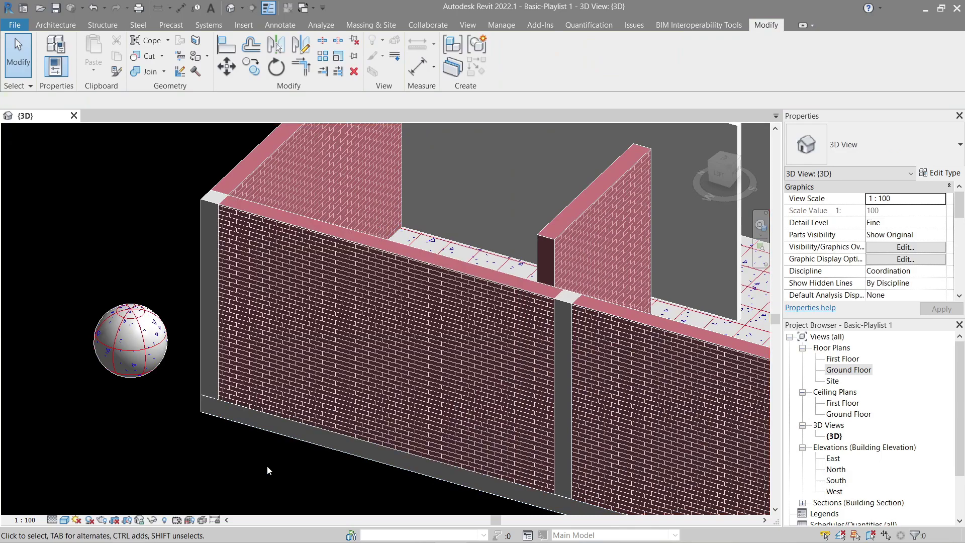
pyautogui.doubleClick(858, 371)
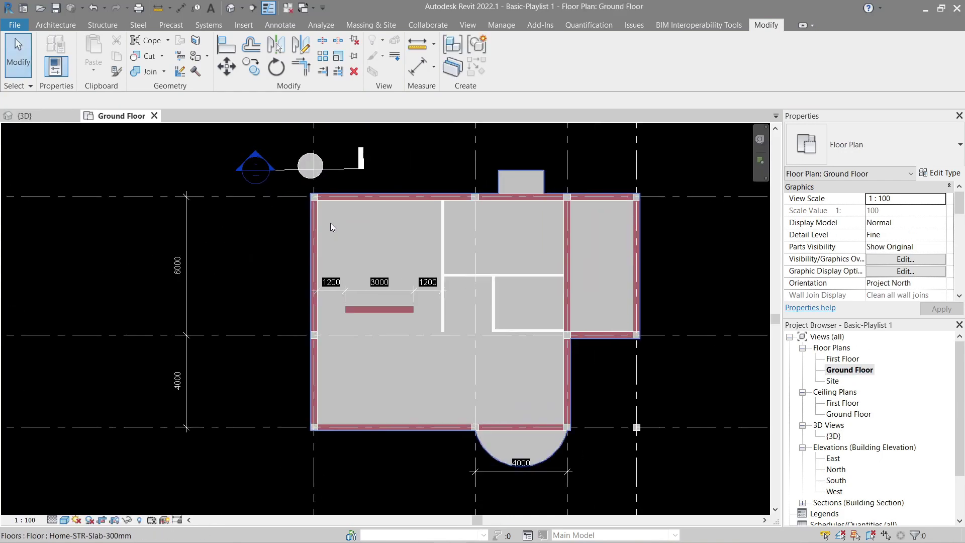
pyautogui.scroll(5, 331, 223)
pyautogui.scroll(-2, 298, 282)
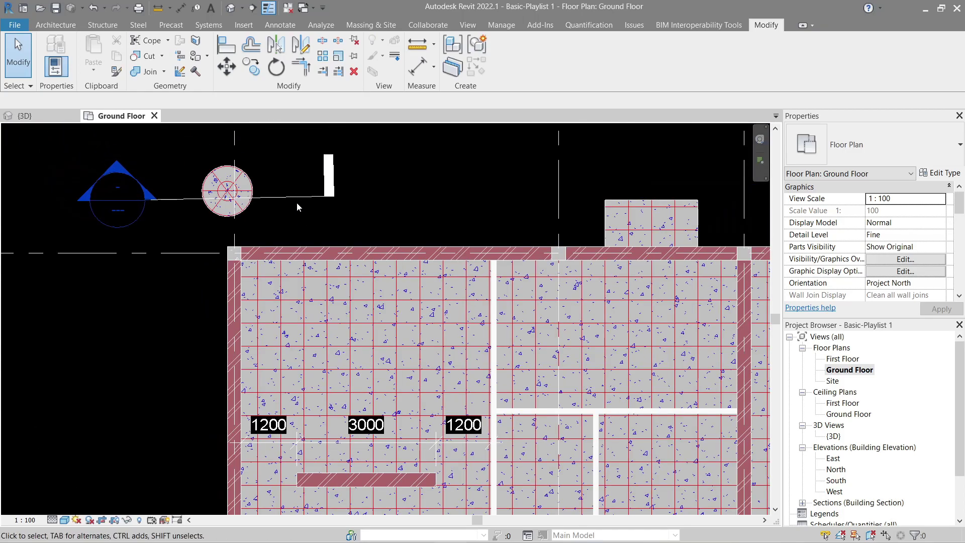
# - Delete the building section and the sphere above the building in the Ground Floor plan
pyautogui.click(297, 199)
pyautogui.press('Delete')
pyautogui.press('Return')
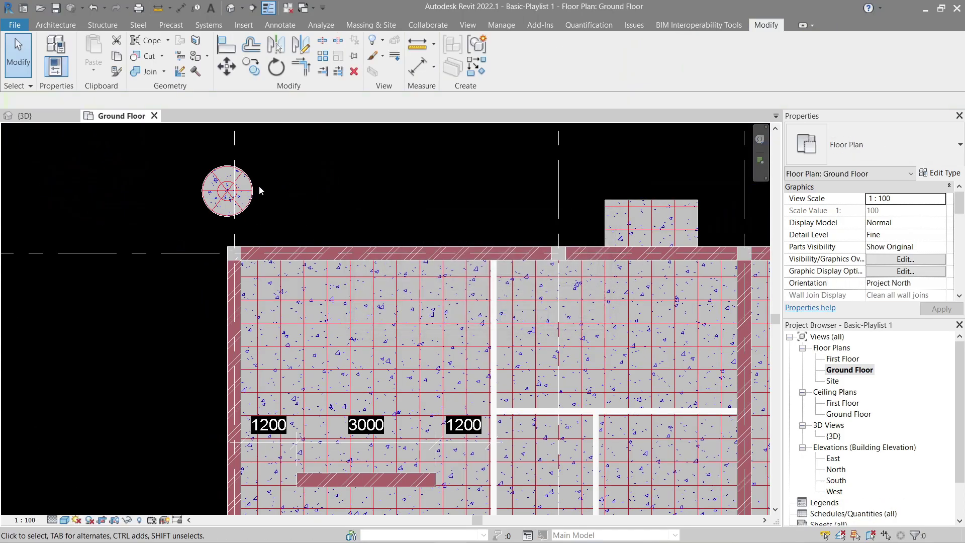
pyautogui.click(256, 186)
pyautogui.press('Delete')
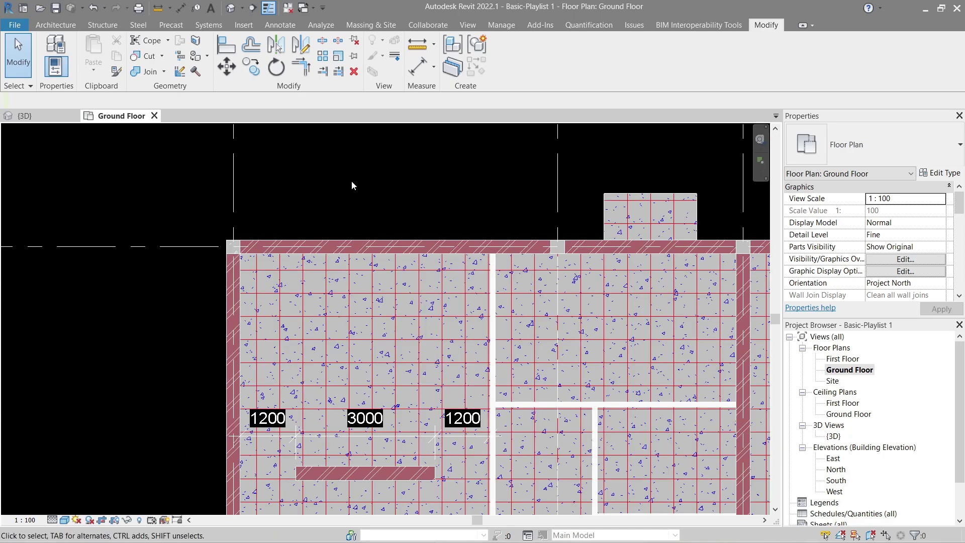
# - Try view scales 1 : 50 and 1 : 200 on the Ground Floor plan to compare the model and drafting patterns
pyautogui.scroll(3, 260, 282)
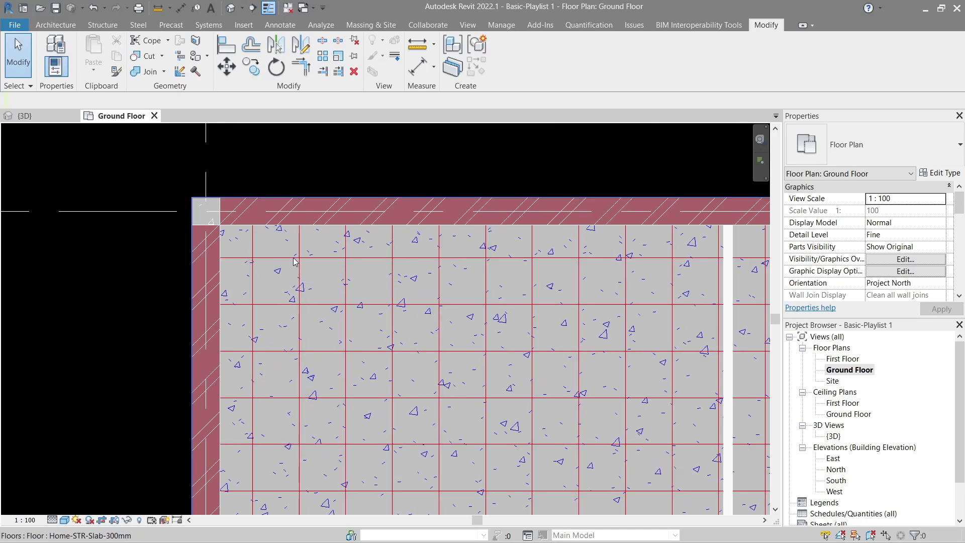
pyautogui.scroll(4, 277, 292)
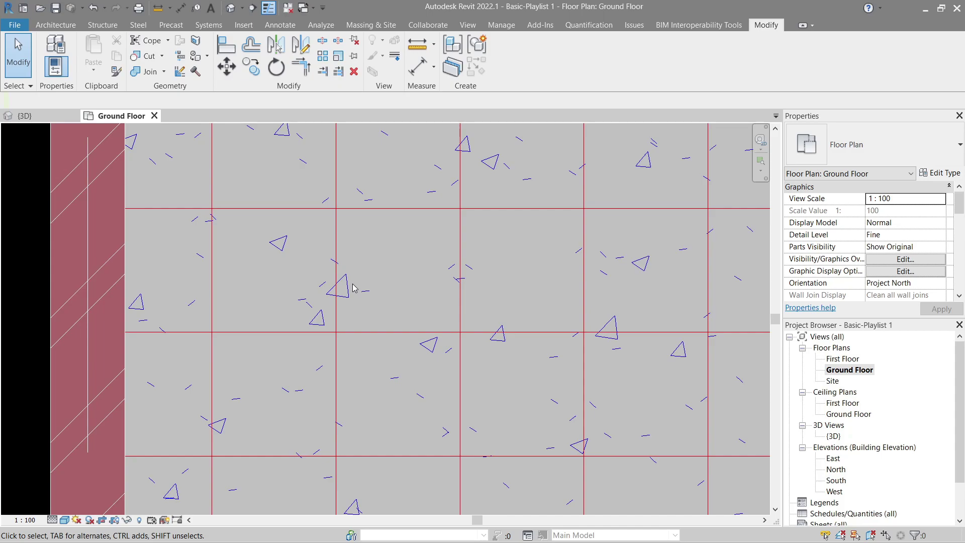
pyautogui.click(26, 520)
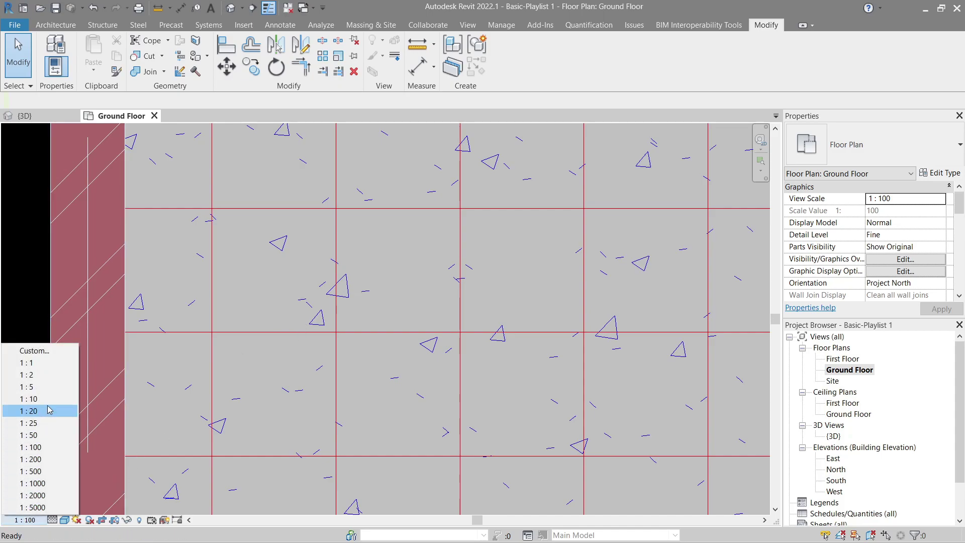
pyautogui.click(56, 436)
pyautogui.click(582, 172)
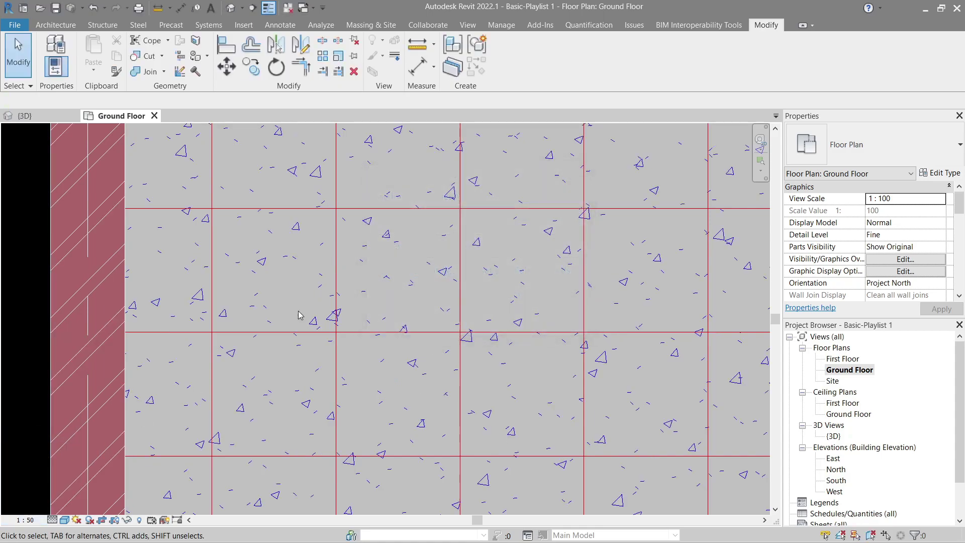
pyautogui.click(32, 519)
pyautogui.click(20, 461)
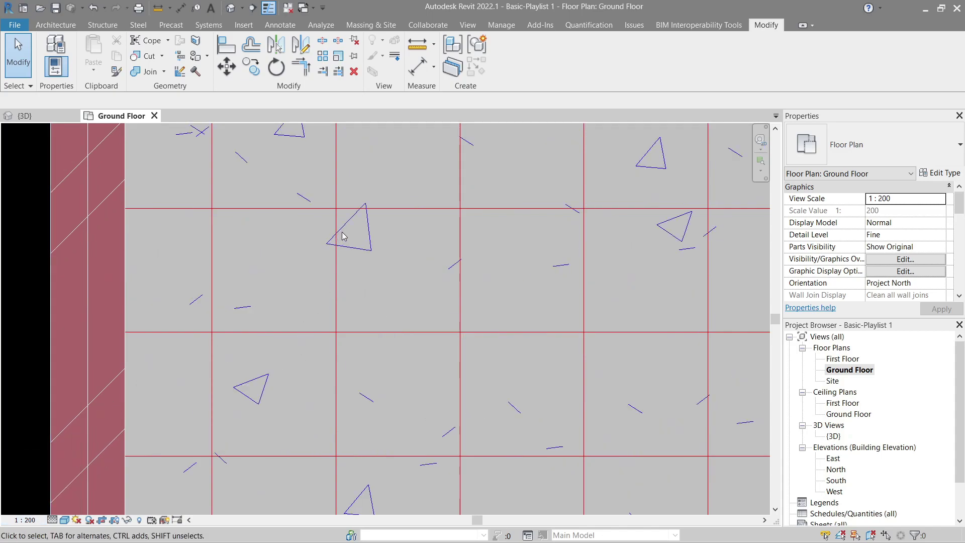
# - Test the plan's patterns at view scales 1 : 2, 1 : 50 and 1 : 200, and return the view to 1 : 100
pyautogui.click(24, 519)
pyautogui.click(25, 375)
pyautogui.click(24, 520)
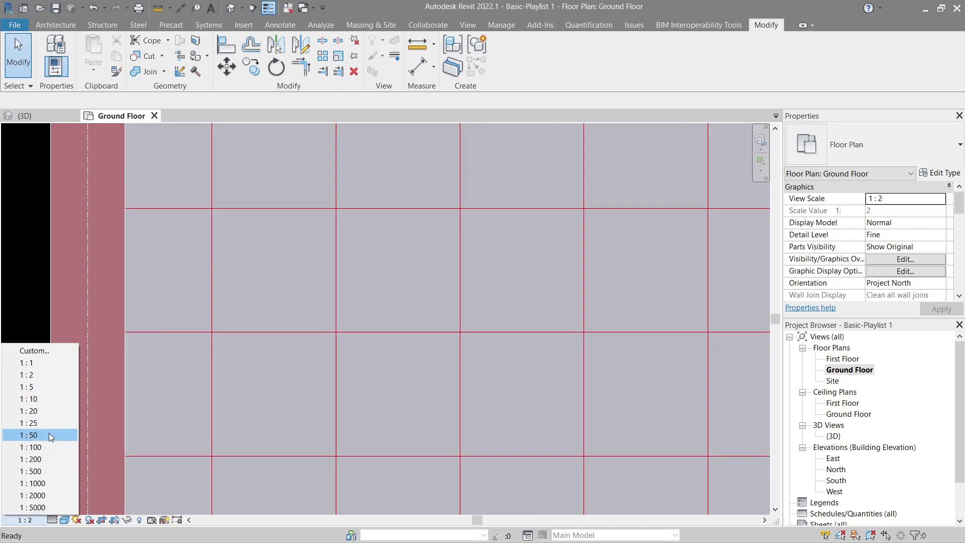
pyautogui.click(27, 435)
pyautogui.click(25, 521)
pyautogui.click(30, 459)
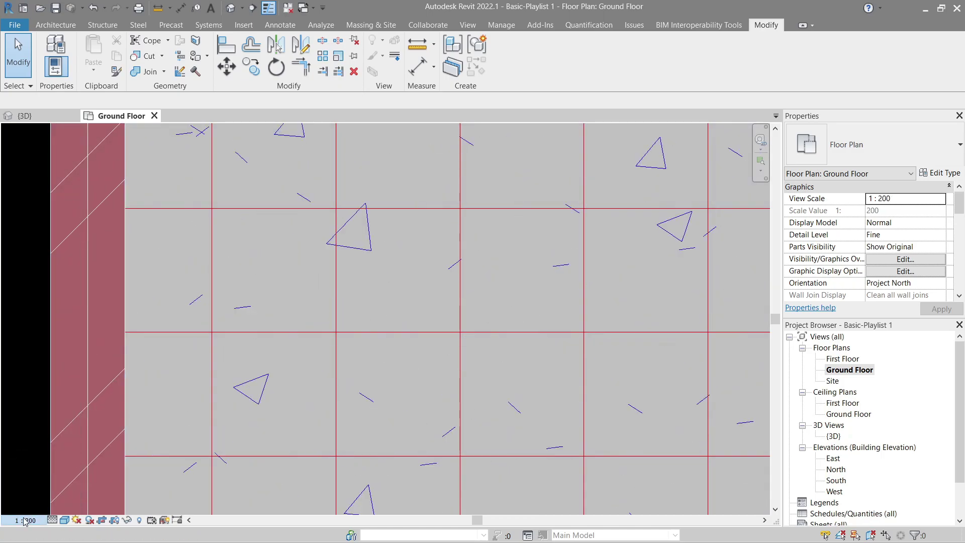
pyautogui.click(24, 520)
pyautogui.click(38, 446)
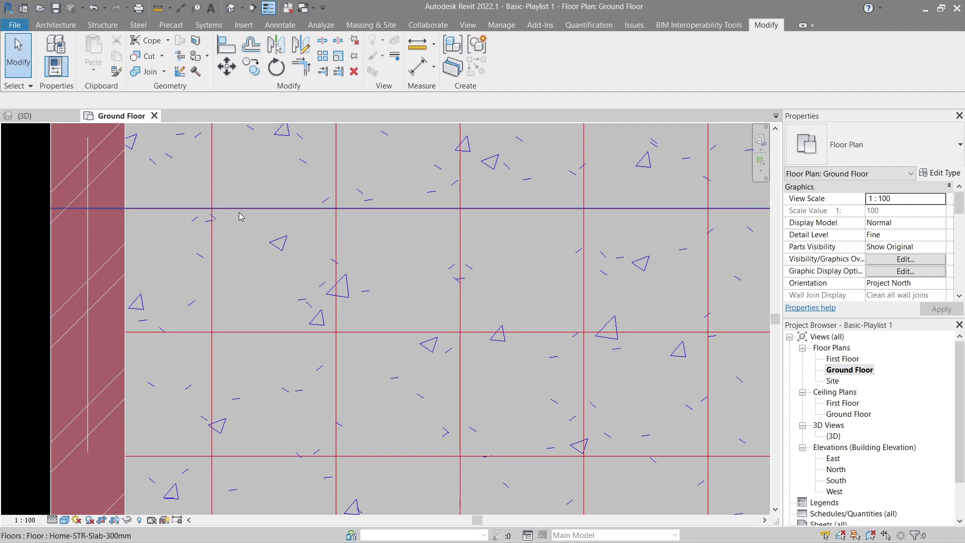
# - Shift the slab's Tiling pattern diagonally with the Move tool from one of its horizontal lines, and nudge that line slightly further down
pyautogui.scroll(-3, 215, 238)
pyautogui.moveTo(241, 215); pyautogui.dragTo(216, 232, button='middle')
pyautogui.scroll(2, 315, 234)
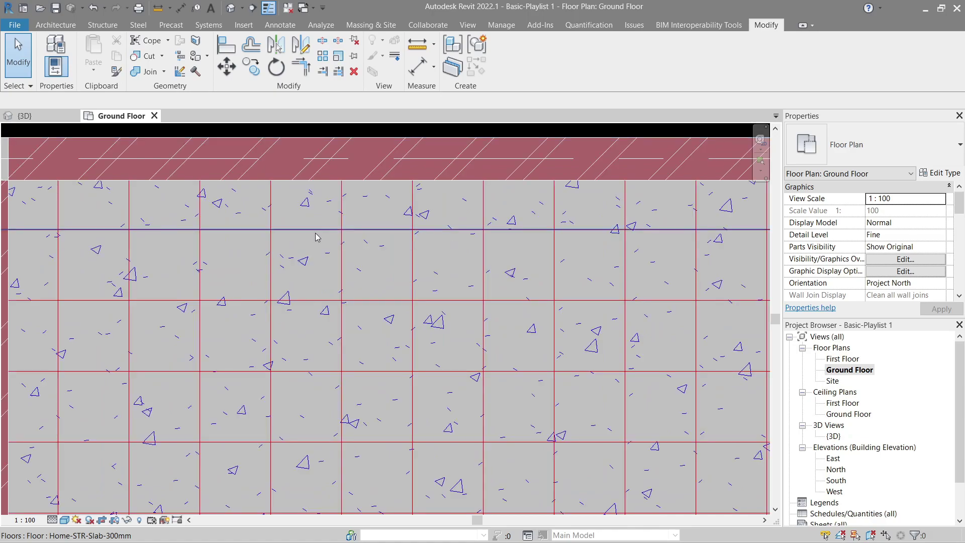
pyautogui.click(317, 236)
pyautogui.press('m')
pyautogui.press('v')
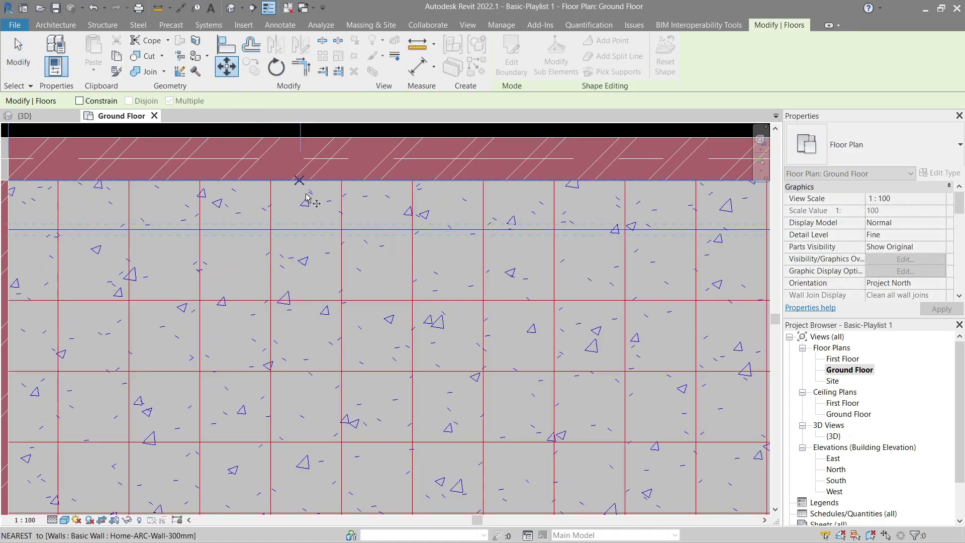
pyautogui.click(314, 225)
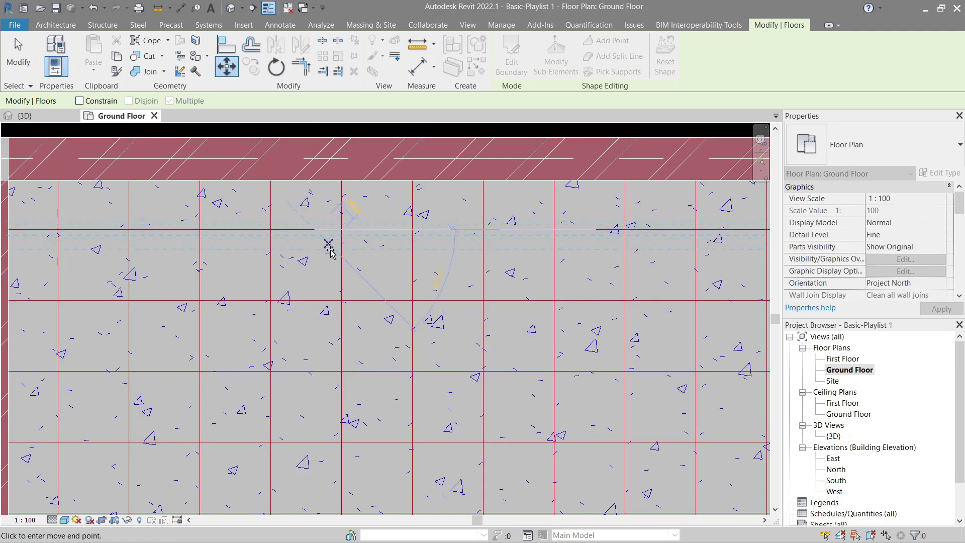
pyautogui.click(381, 285)
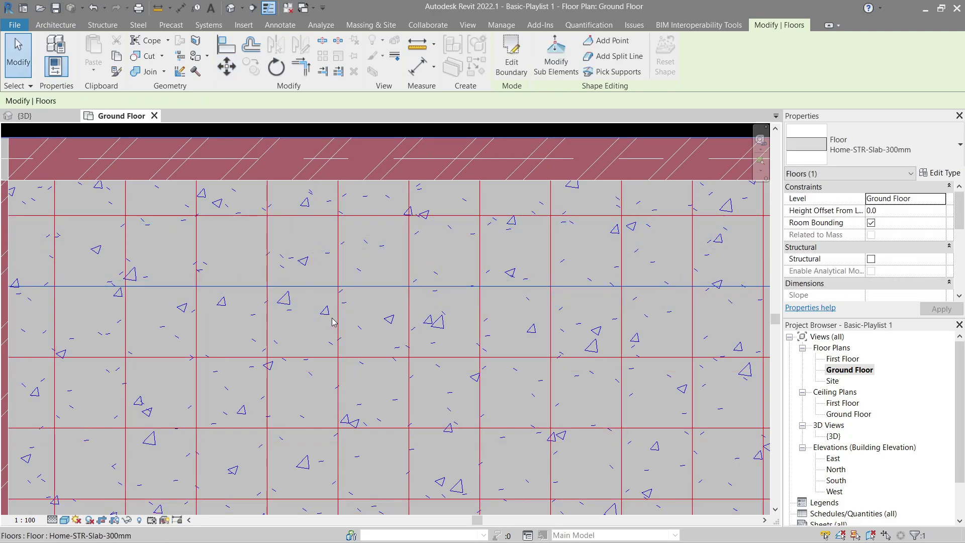
pyautogui.moveTo(368, 286); pyautogui.dragTo(397, 296)
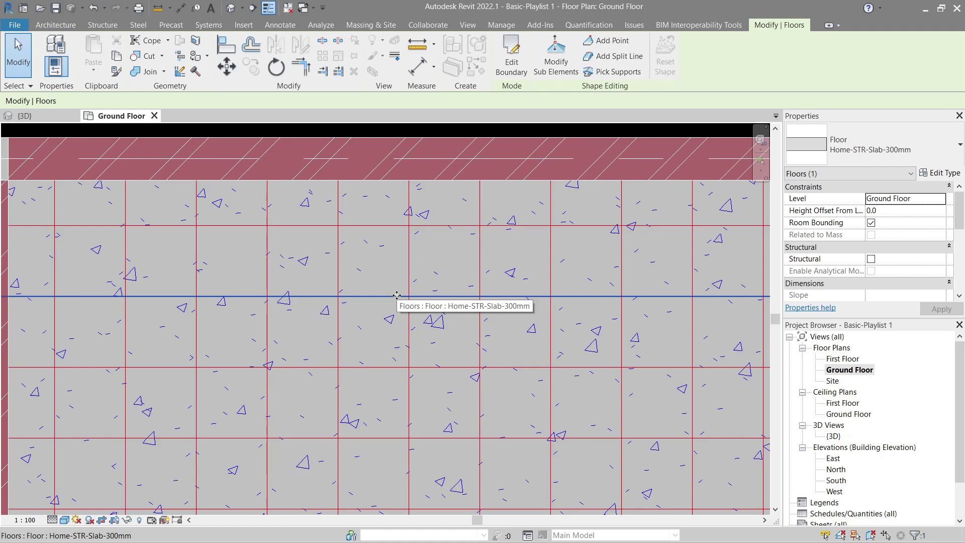
# - Place an aligned dimension from the west exterior wall's inner face to a vertical line of the slab's Tiling pattern
pyautogui.press('a')
pyautogui.press('l')
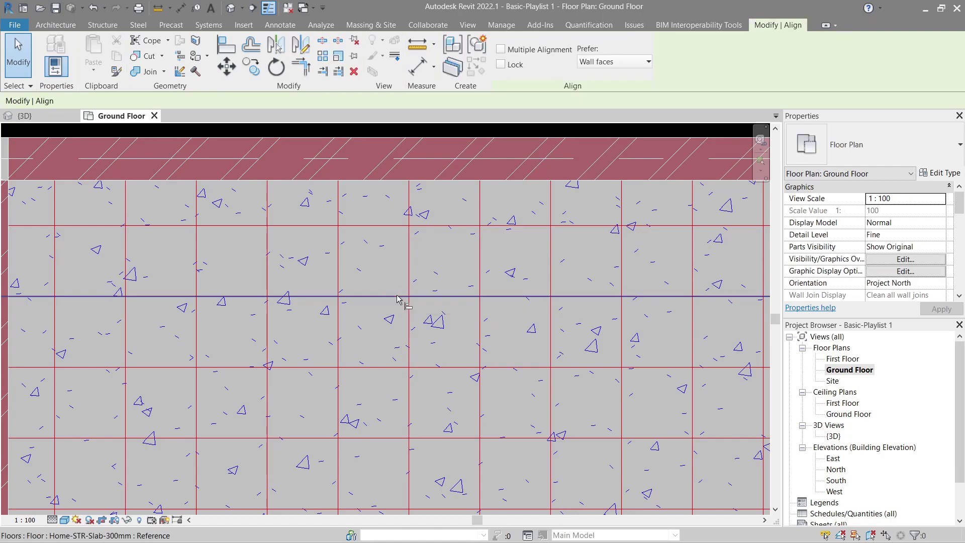
pyautogui.scroll(5, 396, 294)
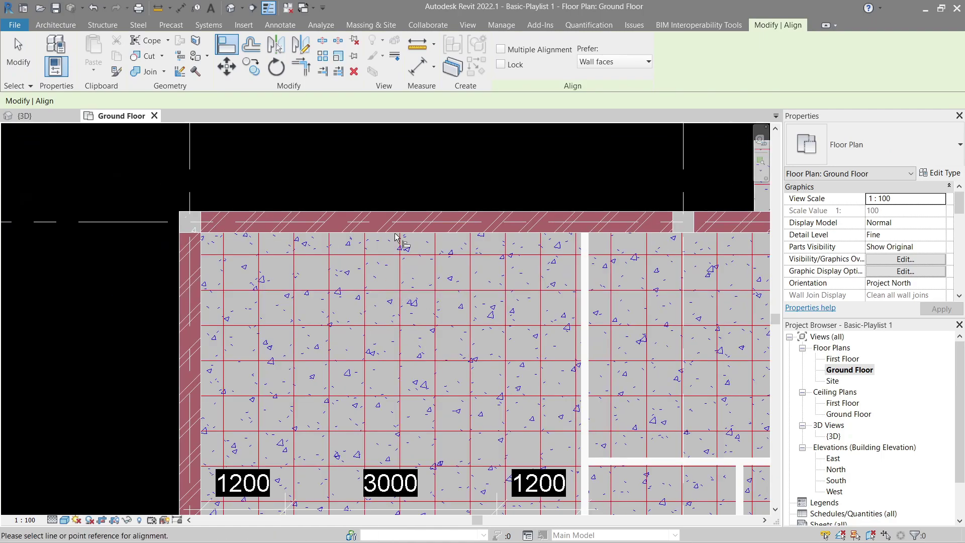
pyautogui.click(82, 27)
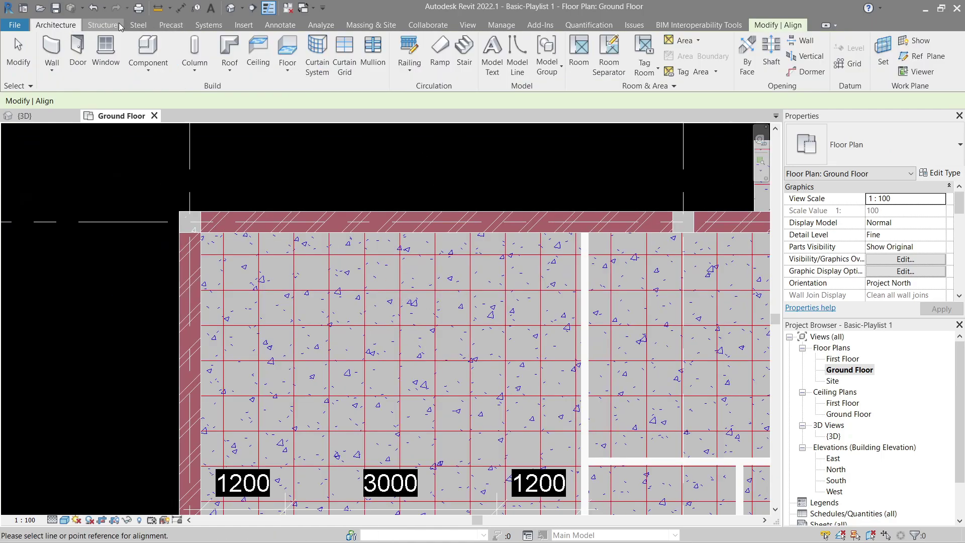
pyautogui.click(280, 25)
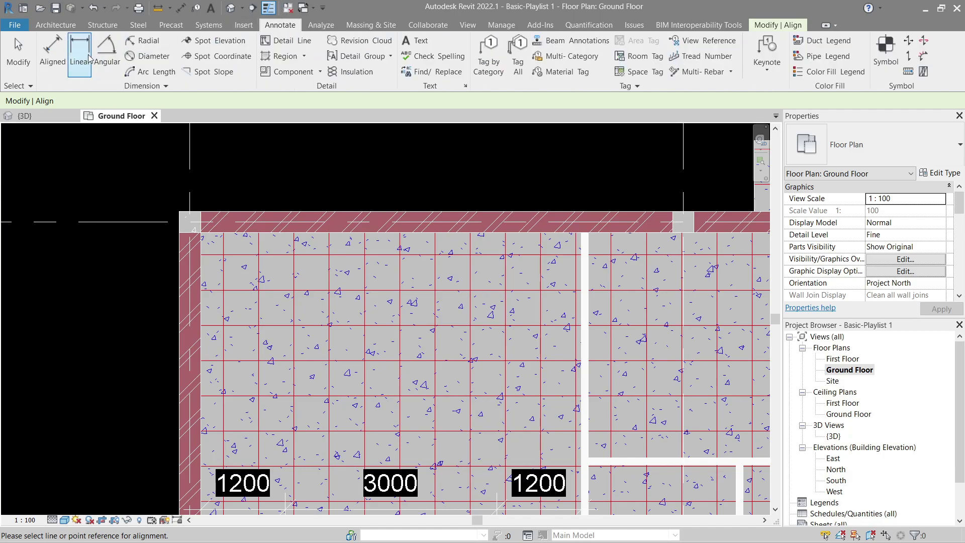
pyautogui.click(52, 52)
pyautogui.click(202, 274)
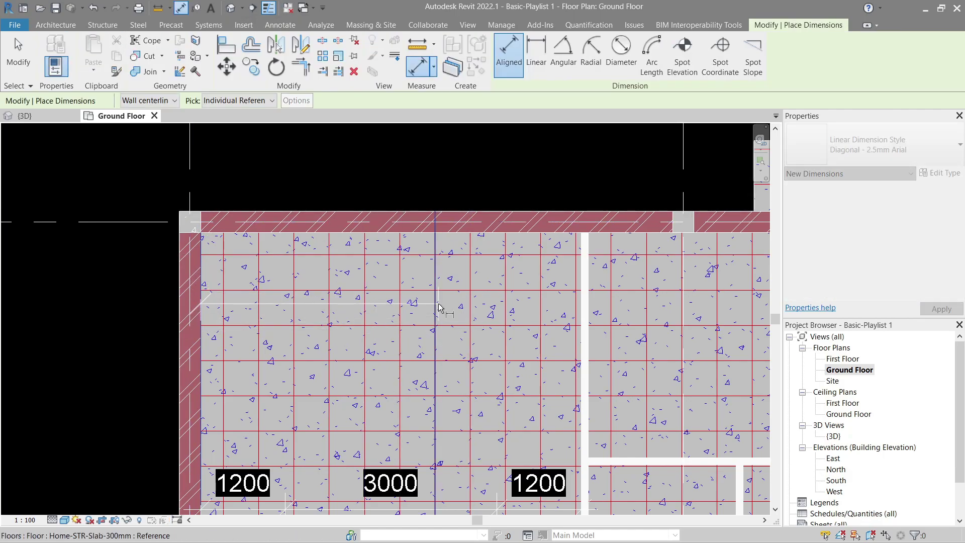
pyautogui.click(435, 332)
pyautogui.click(358, 345)
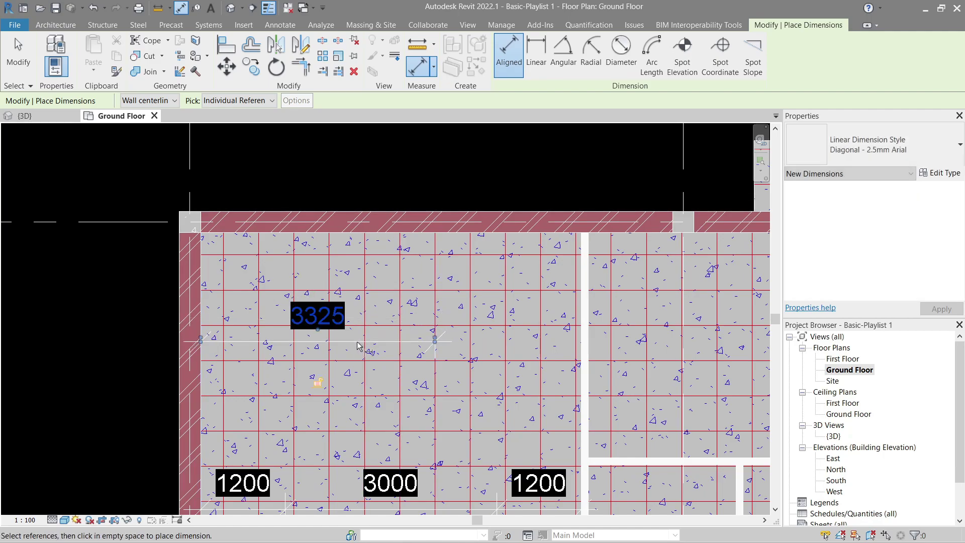
# - Add a vertical aligned dimension from the north wall's inner face to a horizontal tile line and finish dimensioning
pyautogui.click(479, 232)
pyautogui.click(479, 327)
pyautogui.click(475, 327)
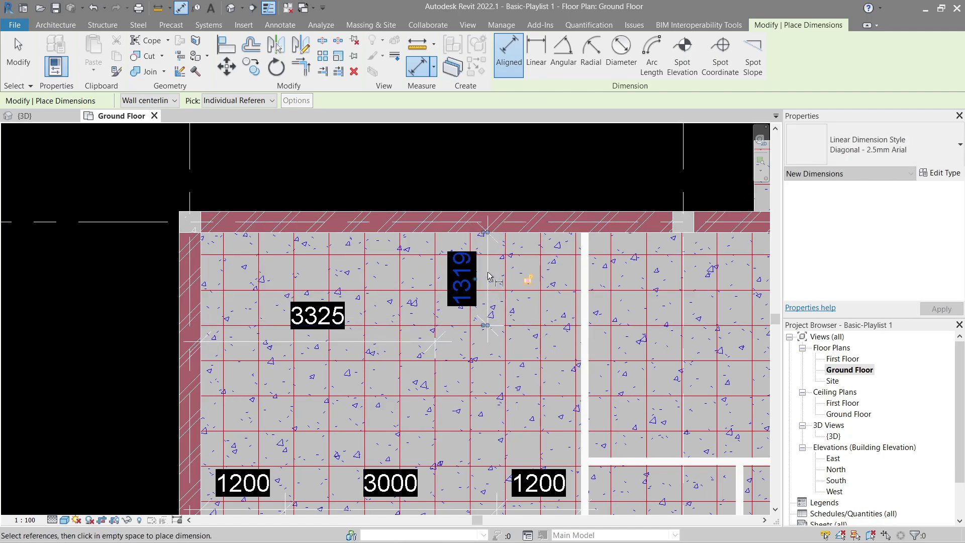
pyautogui.press('Escape')
pyautogui.press('Escape')
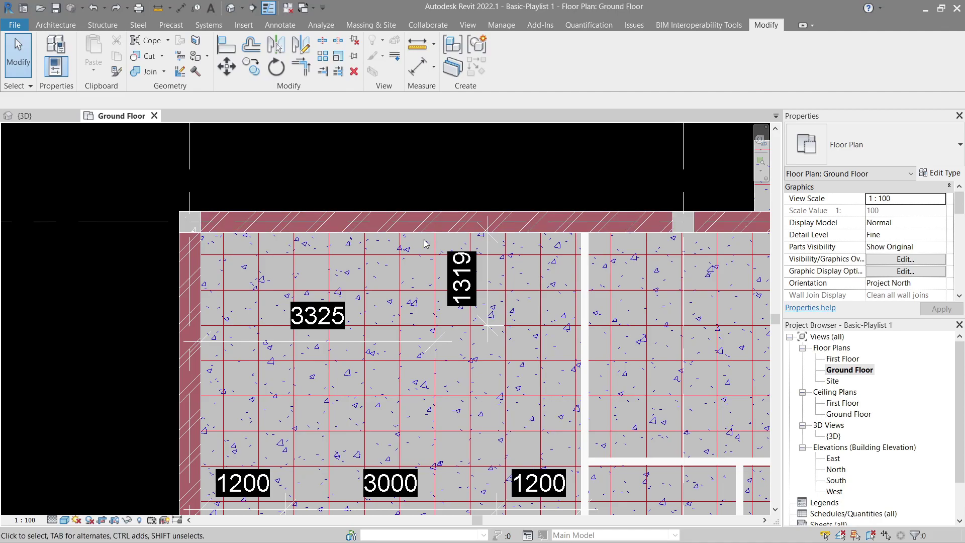
# - Try rotating the slab's tiling from a vertical tile line, removing the conflicting dimension references, and undo the rotation
pyautogui.click(397, 272)
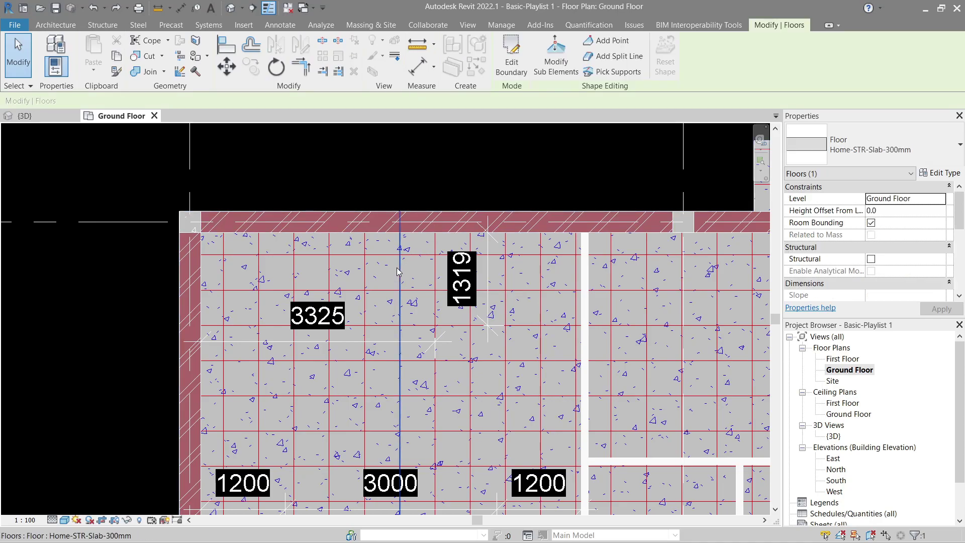
pyautogui.click(276, 67)
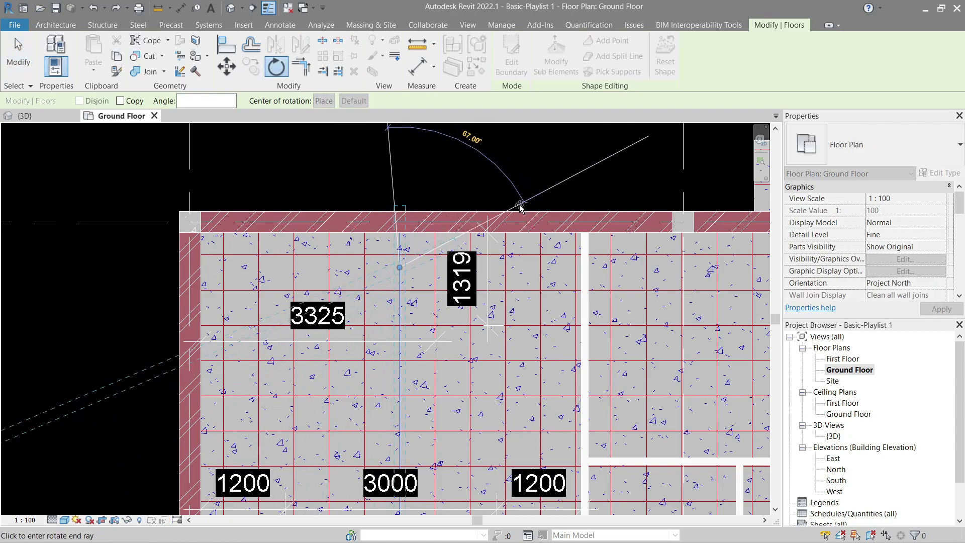
pyautogui.click(550, 188)
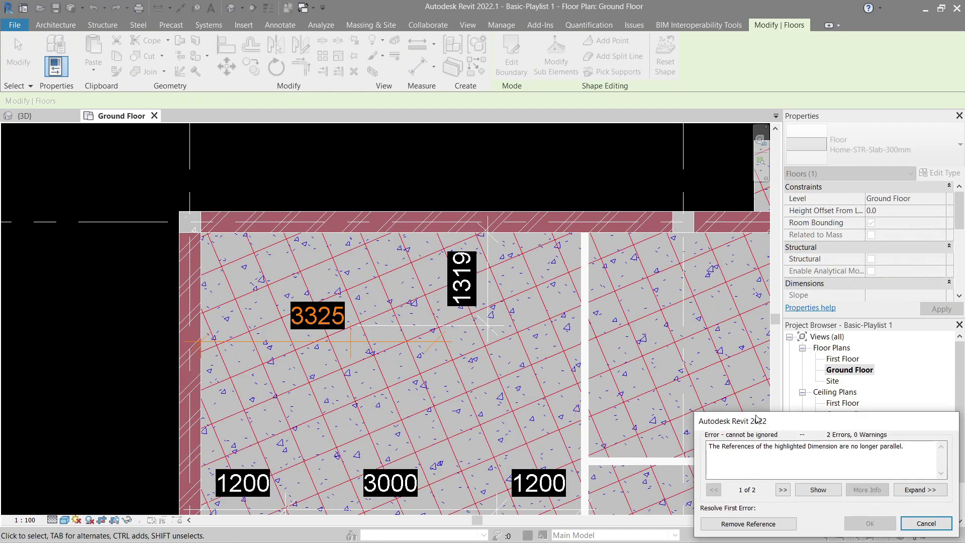
pyautogui.moveTo(746, 423); pyautogui.dragTo(620, 196)
pyautogui.click(611, 304)
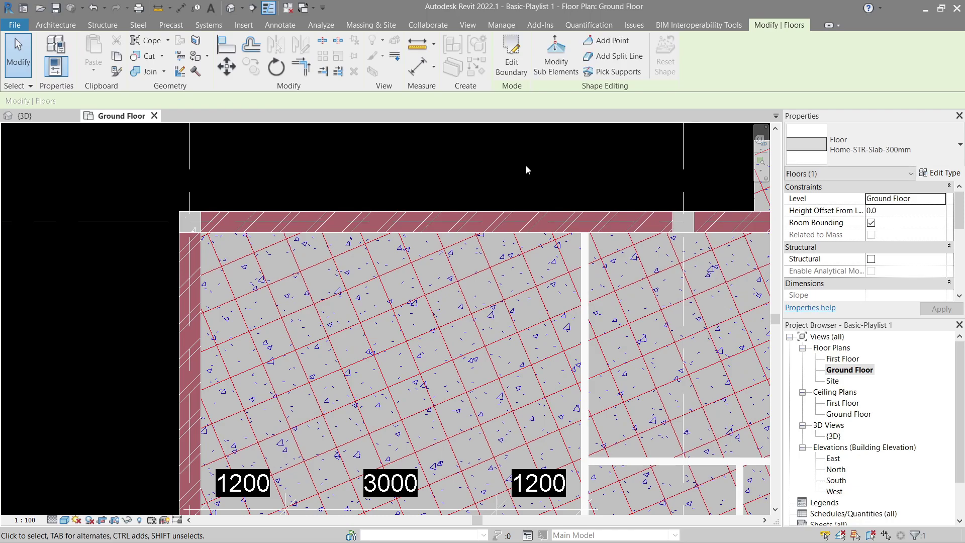
pyautogui.hotkey('ctrl', 'z')
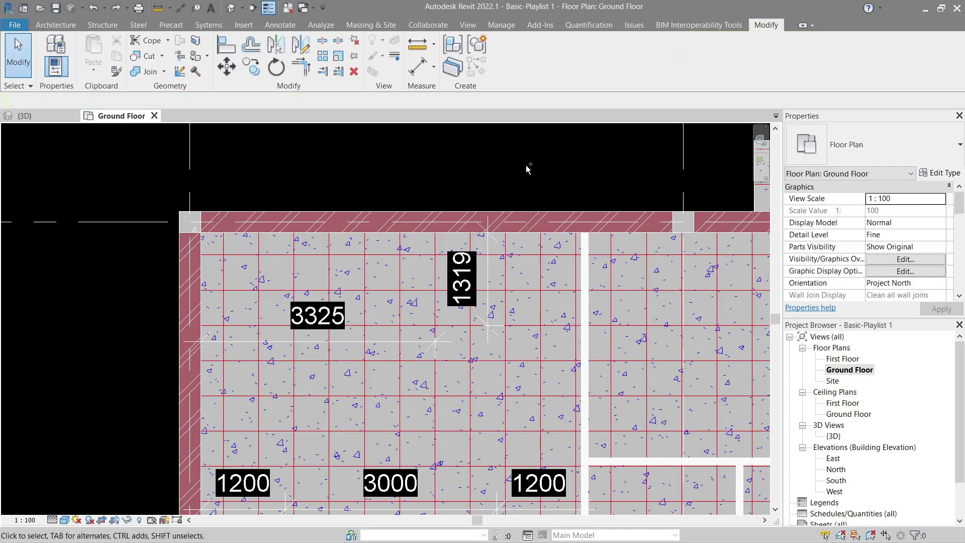
# - Align the tiling's vertical lines to the white partition's west face, and realign them to the west exterior wall's inner face
pyautogui.scroll(-3, 499, 179)
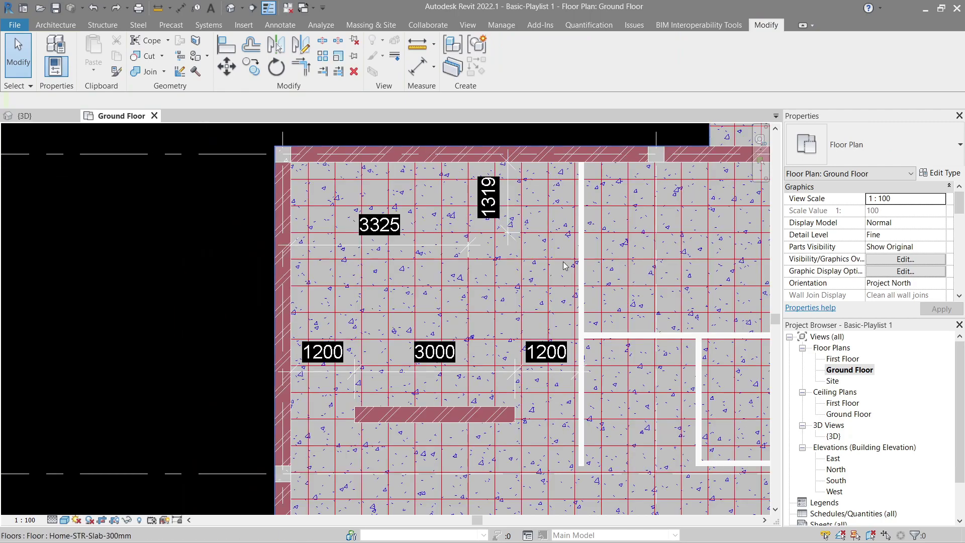
pyautogui.scroll(2, 570, 271)
pyautogui.press('a')
pyautogui.press('l')
pyautogui.click(585, 232)
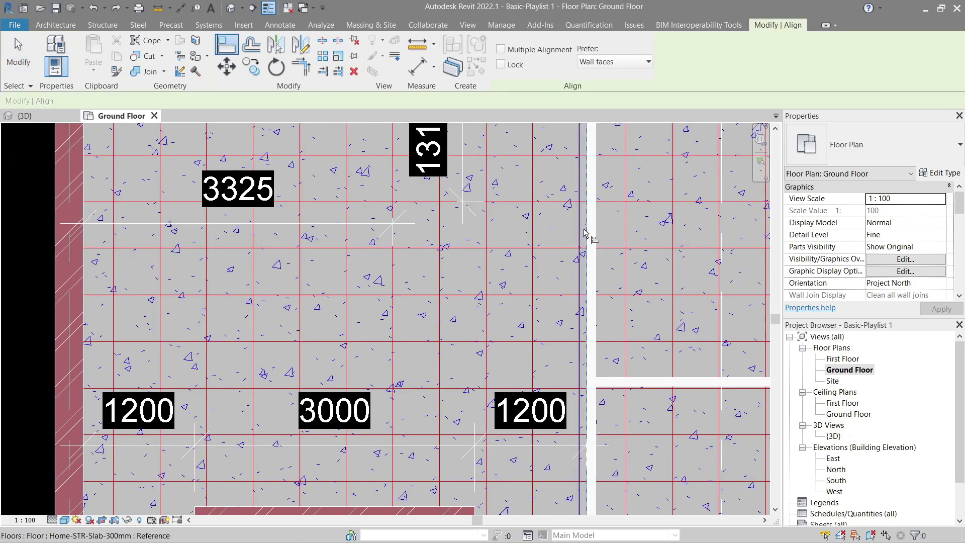
pyautogui.click(583, 274)
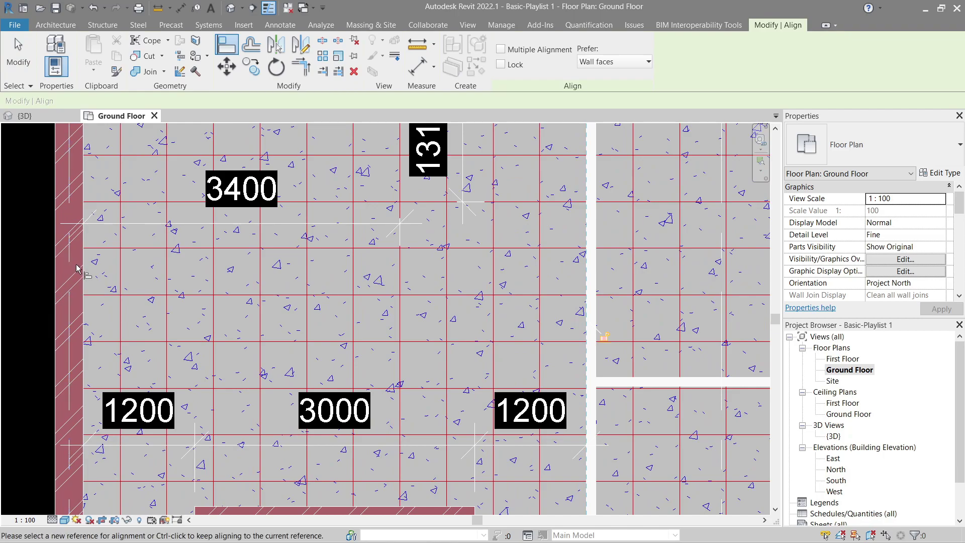
pyautogui.click(120, 279)
pyautogui.scroll(-2, 120, 279)
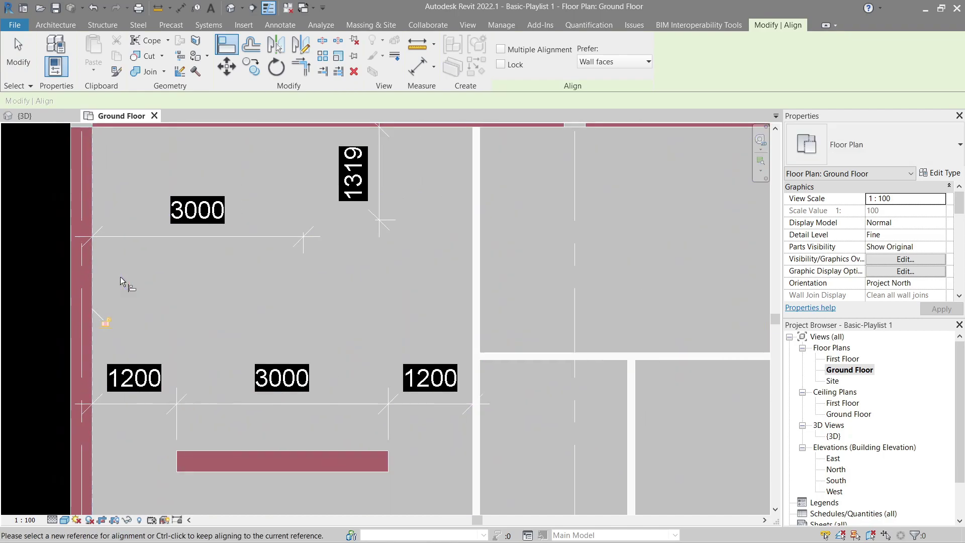
pyautogui.moveTo(201, 289); pyautogui.dragTo(298, 258, button='middle')
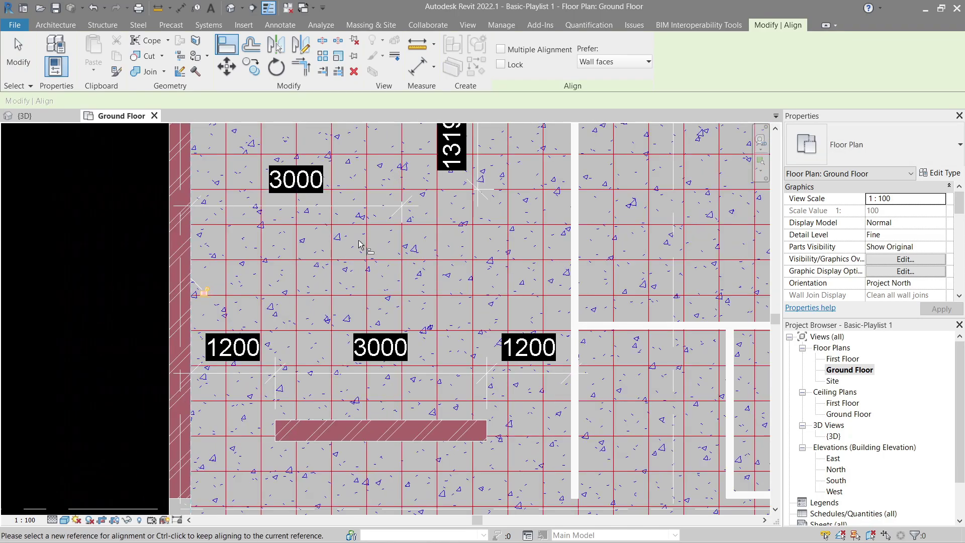
# - Align the freestanding red wall's north face to a horizontal tile line between its original position and the north wall
pyautogui.click(425, 224)
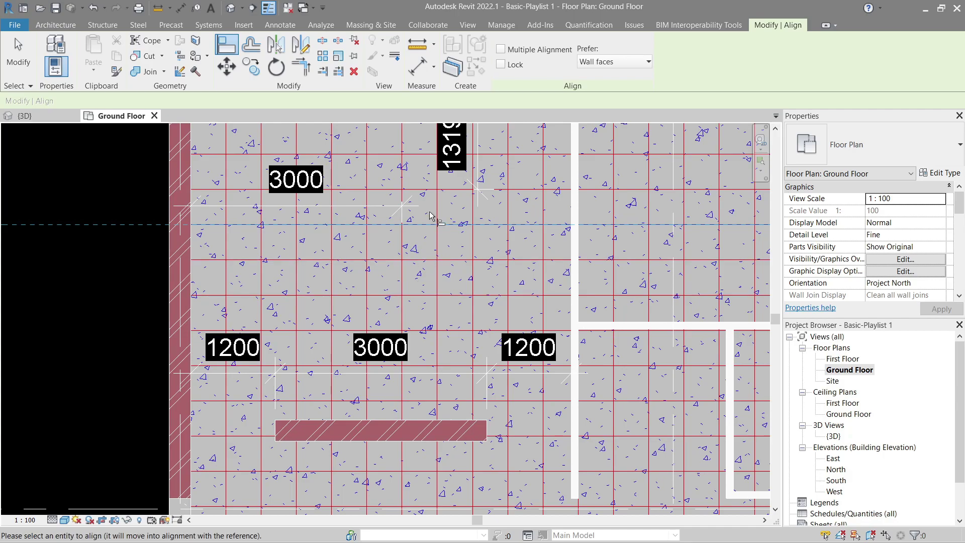
pyautogui.click(422, 420)
pyautogui.moveTo(432, 268); pyautogui.dragTo(395, 328, button='middle')
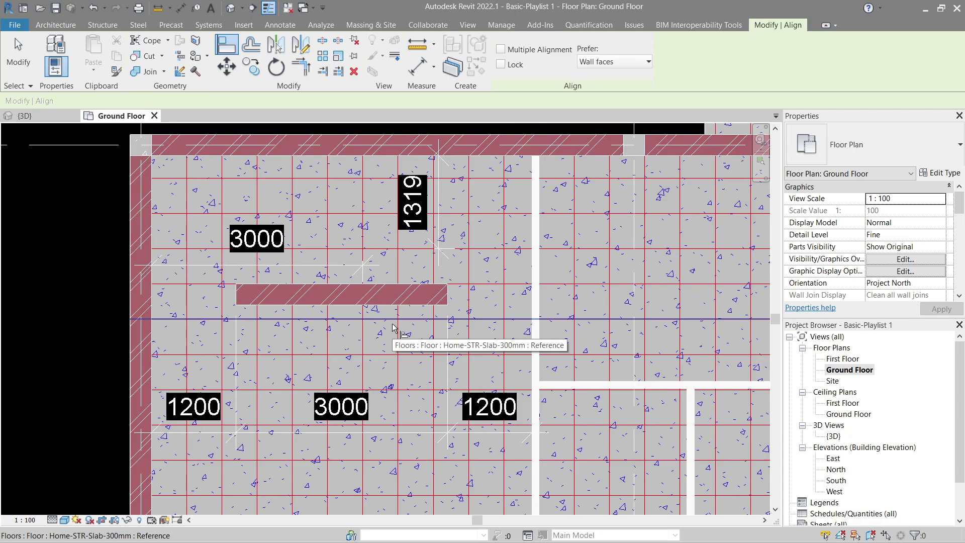
pyautogui.scroll(-6, 393, 327)
pyautogui.moveTo(406, 287); pyautogui.dragTo(444, 304, button='middle')
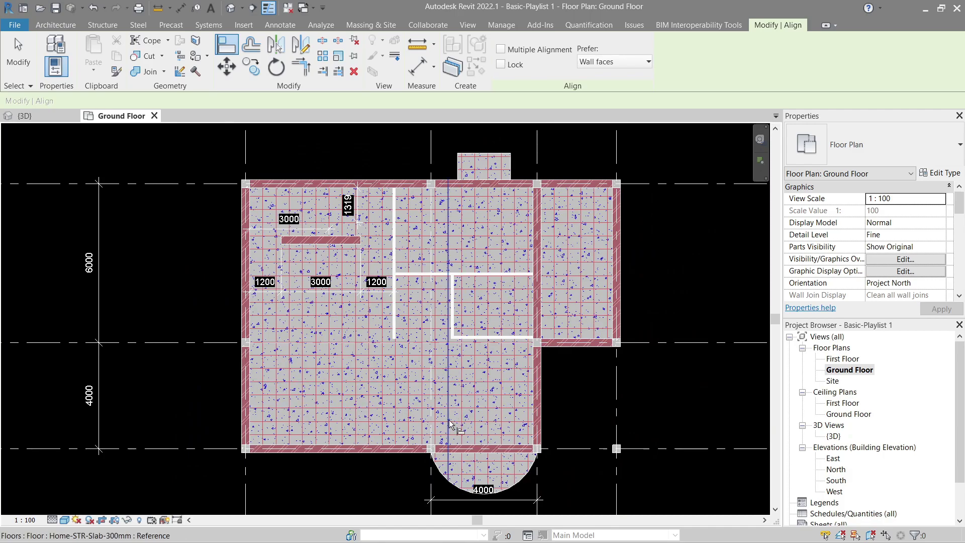
pyautogui.rightClick(449, 256)
pyautogui.click(478, 262)
pyautogui.click(576, 285)
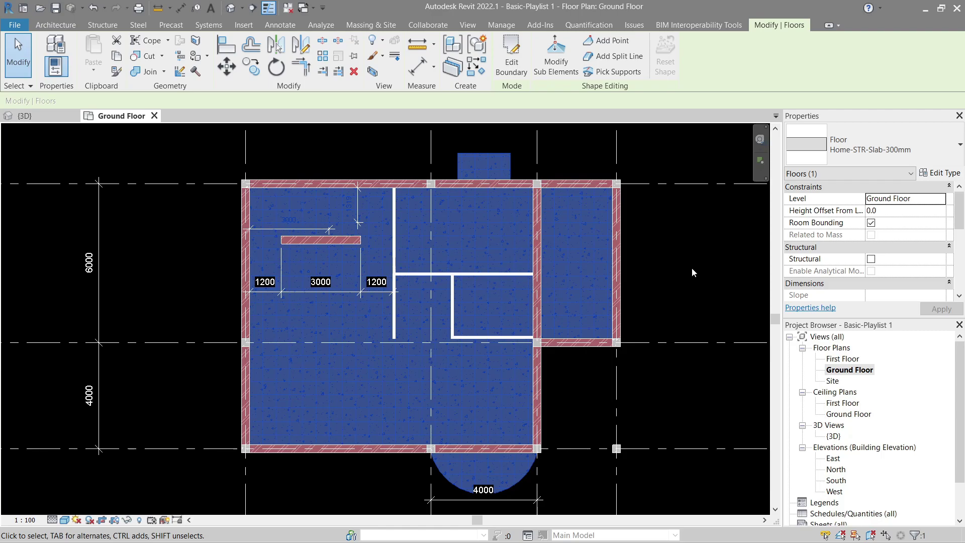
pyautogui.press('a')
pyautogui.press('l')
pyautogui.scroll(3, 368, 263)
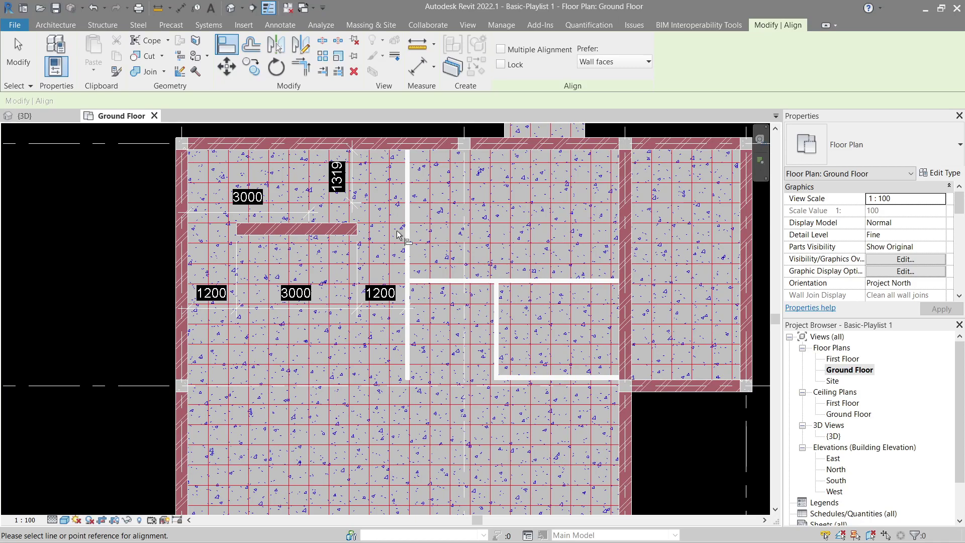
pyautogui.rightClick(397, 234)
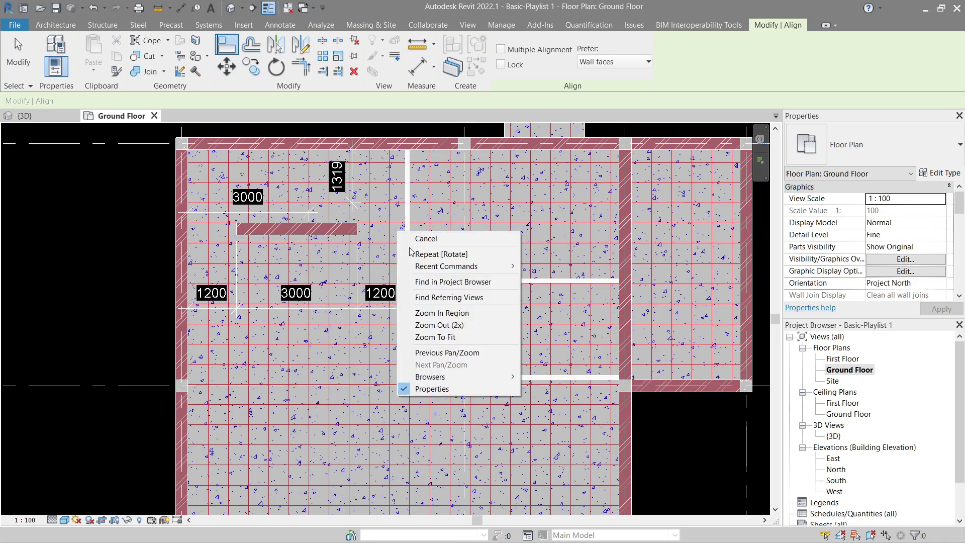
pyautogui.press('Escape')
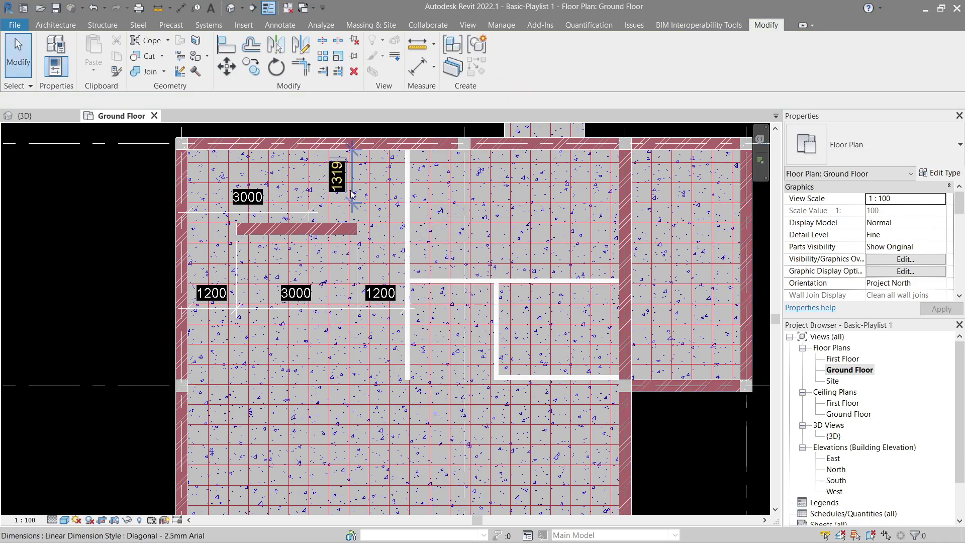
pyautogui.press('Escape')
# - Select all instances of the Diagonal - 2.5mm Arial linear dimension style and delete them from the Ground Floor plan
pyautogui.click(353, 195)
pyautogui.rightClick(353, 195)
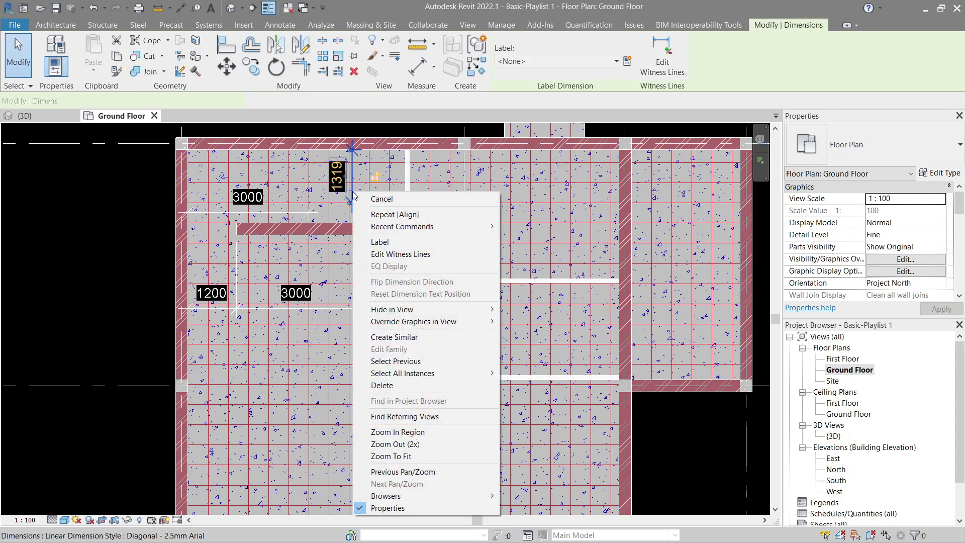
pyautogui.click(359, 199)
pyautogui.click(352, 195)
pyautogui.rightClick(353, 192)
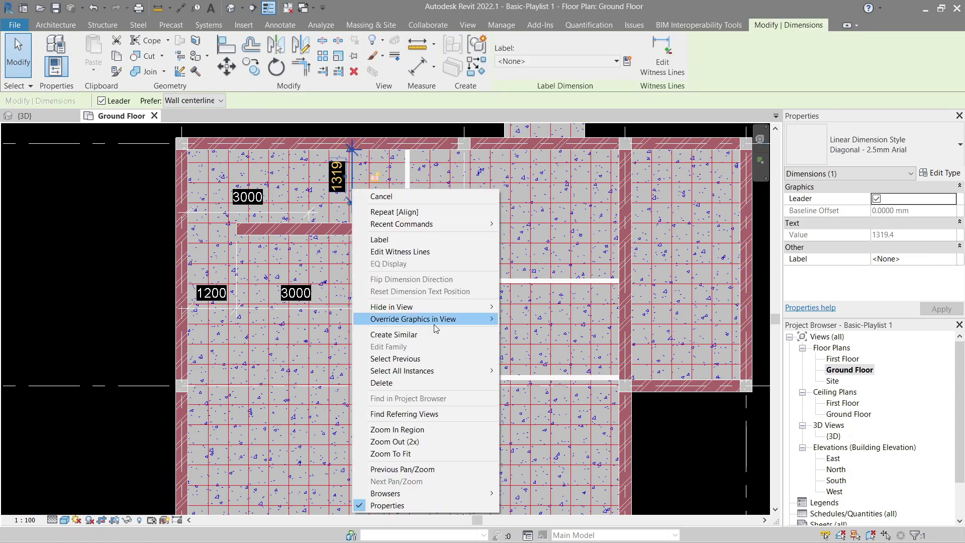
pyautogui.moveTo(427, 371)
pyautogui.click(613, 369)
pyautogui.press('Delete')
pyautogui.scroll(-3, 427, 275)
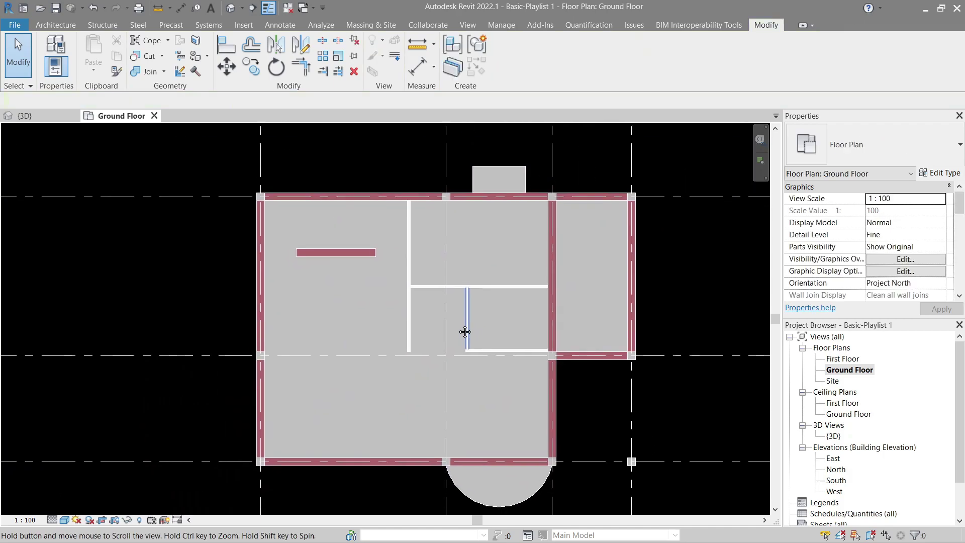
# - Align the freestanding red wall's south face to a horizontal tile line further south and end the Align command
pyautogui.click(299, 233)
pyautogui.scroll(2, 312, 235)
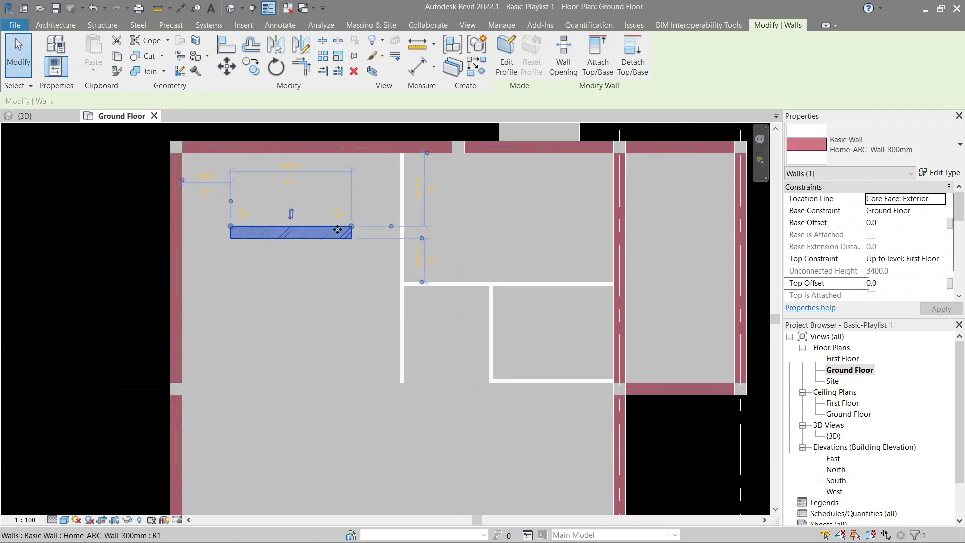
pyautogui.press('a')
pyautogui.press('l')
pyautogui.click(281, 346)
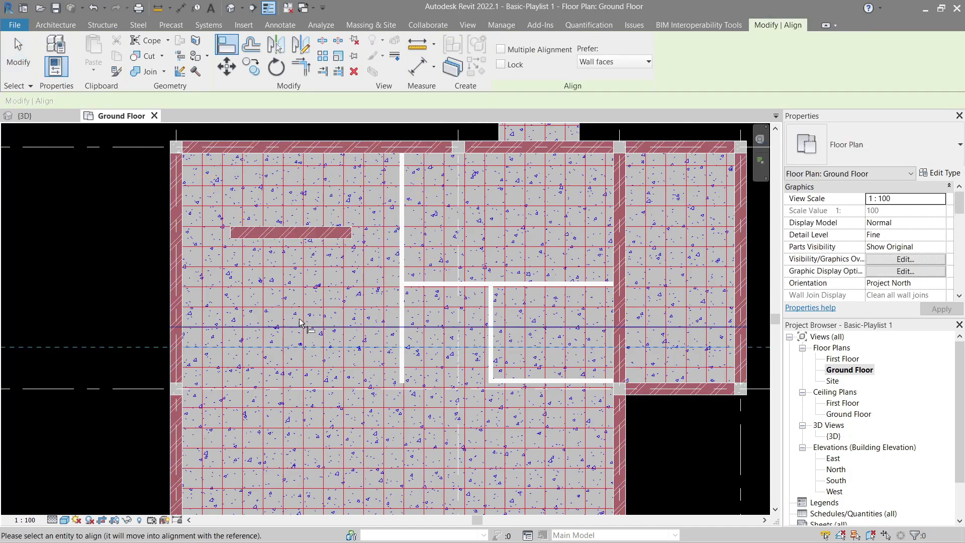
pyautogui.click(316, 243)
pyautogui.press('Escape')
pyautogui.press('Escape')
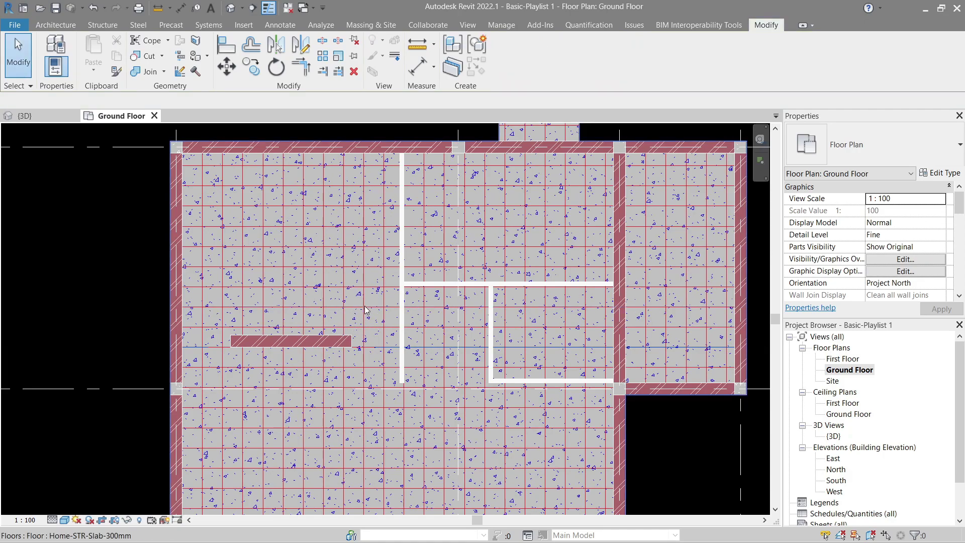
# - Set the structure layer material of the Home-STR-Slab-300mm floor type to Concrete, Cast In Situ and apply the change
pyautogui.click(369, 305)
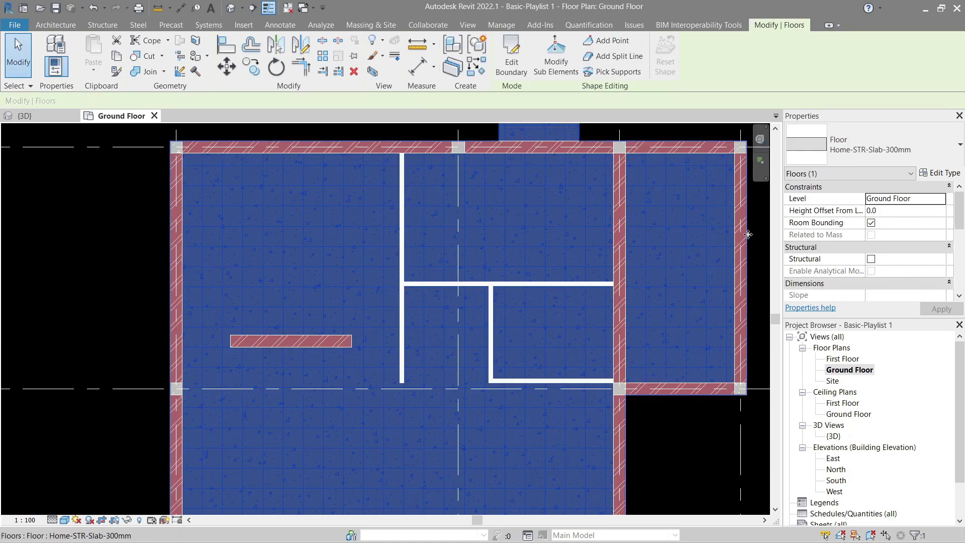
pyautogui.click(932, 173)
pyautogui.click(699, 222)
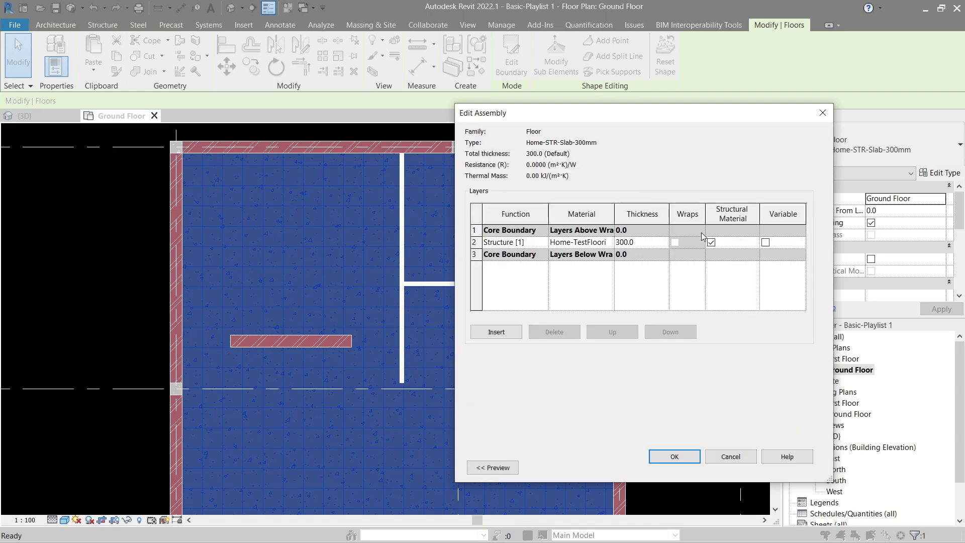
pyautogui.click(612, 242)
pyautogui.click(609, 242)
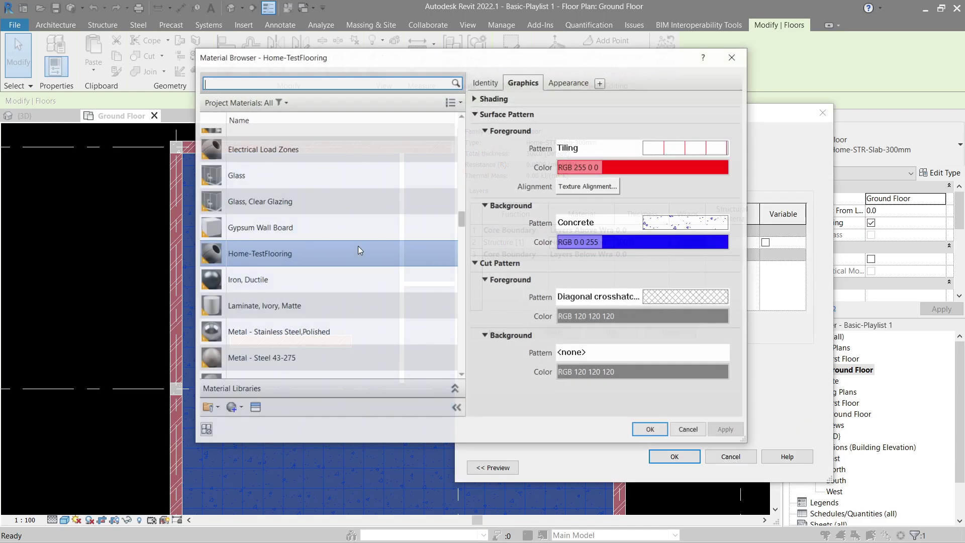
pyautogui.click(361, 176)
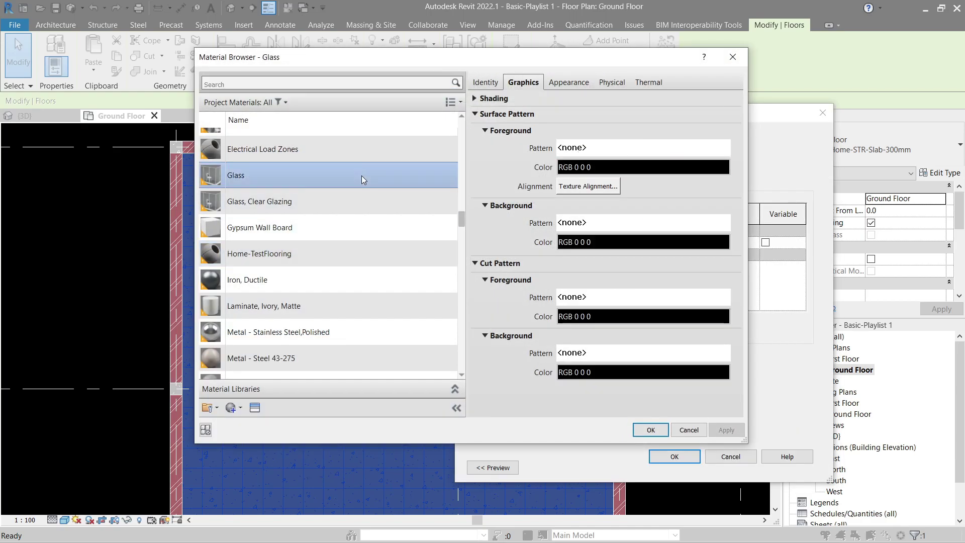
pyautogui.press('c')
pyautogui.press('o')
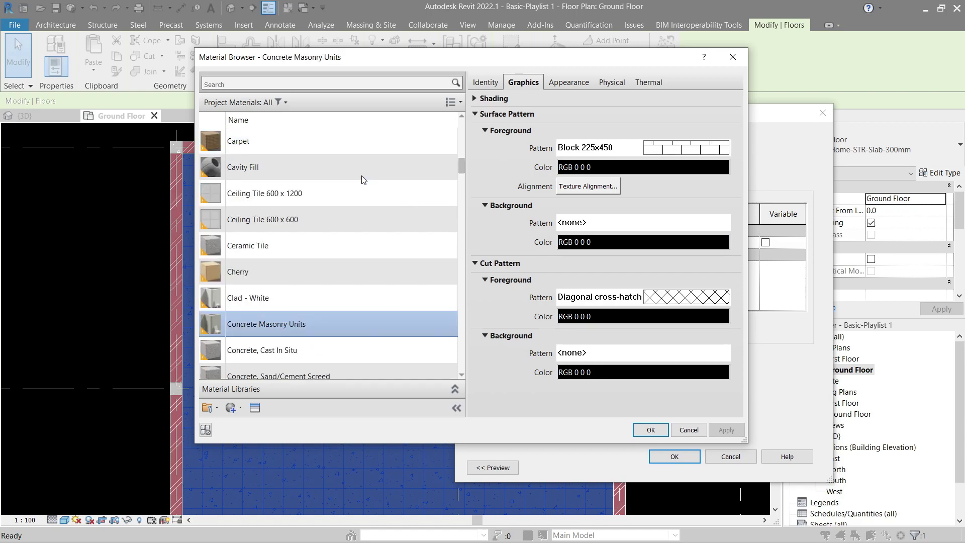
pyautogui.click(311, 340)
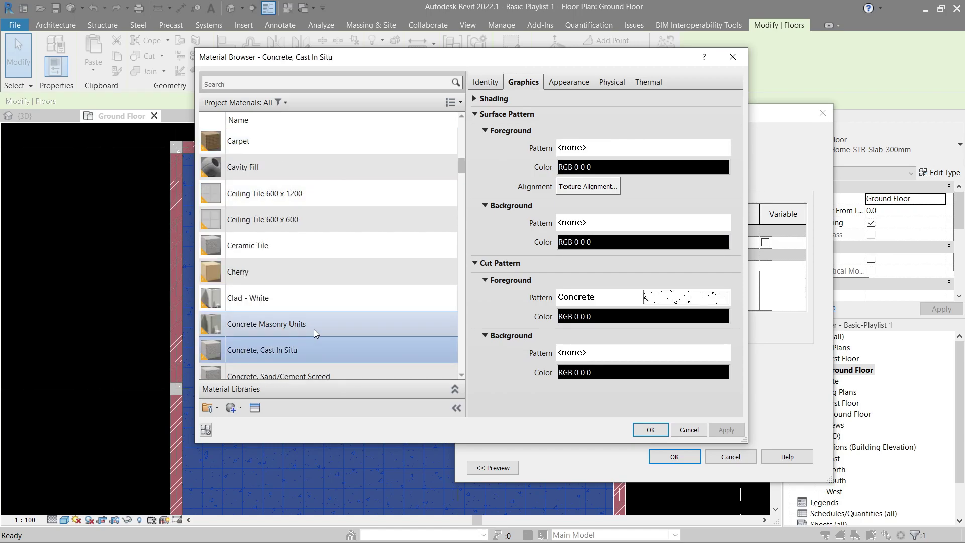
pyautogui.click(652, 431)
pyautogui.click(671, 457)
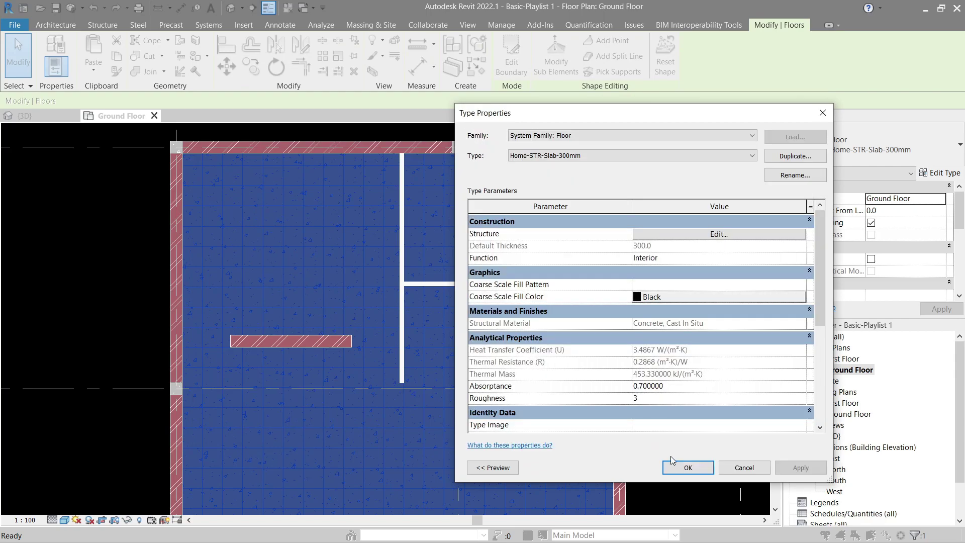
pyautogui.click(801, 467)
pyautogui.click(688, 468)
pyautogui.press('a')
pyautogui.press('l')
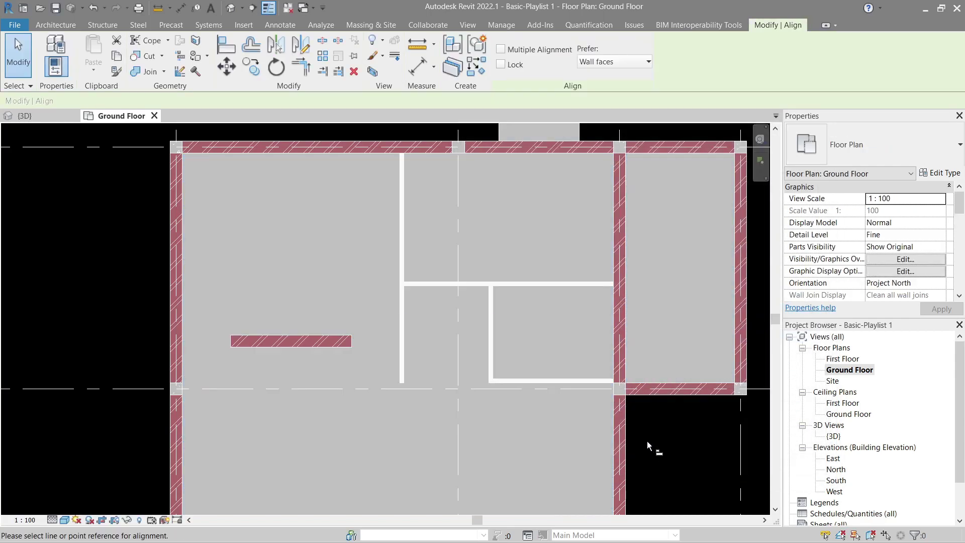
pyautogui.scroll(-2, 647, 442)
pyautogui.rightClick(574, 363)
pyautogui.click(593, 376)
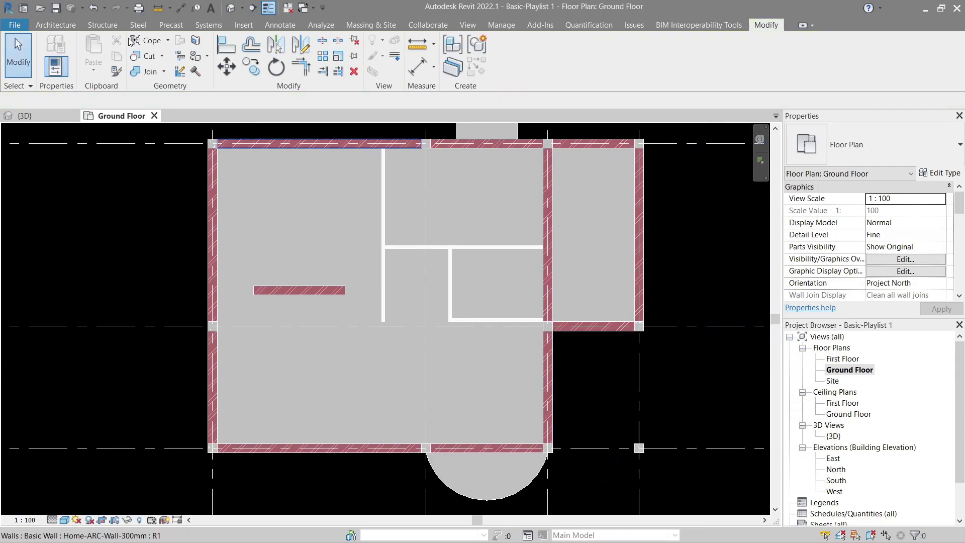
# - Open the default 3D view and temporarily hide the northern section of the west exterior wall to expose the interior
pyautogui.click(230, 7)
pyautogui.scroll(-2, 295, 210)
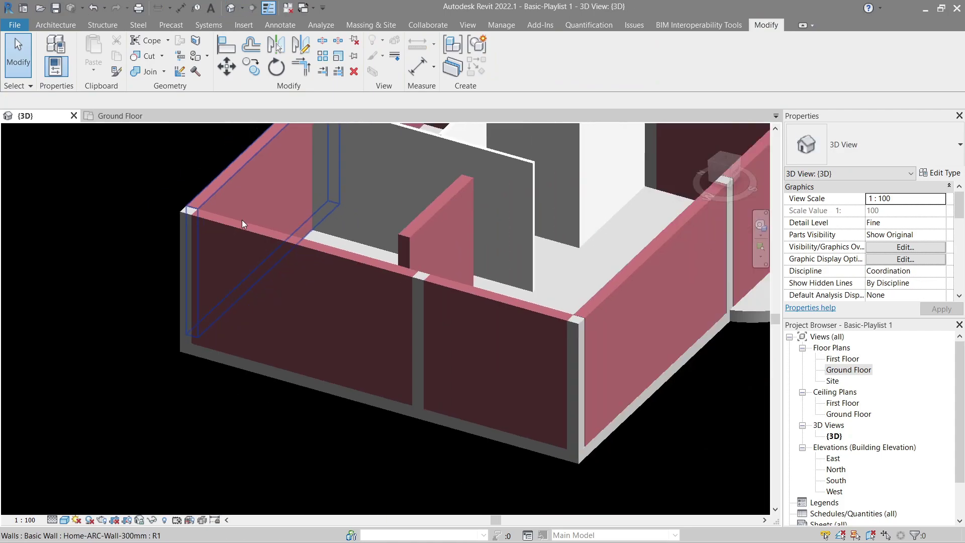
pyautogui.scroll(1, 366, 296)
pyautogui.scroll(-2, 297, 300)
pyautogui.click(297, 300)
pyautogui.press('h')
pyautogui.press('h')
pyautogui.scroll(-1, 418, 276)
pyautogui.scroll(5, 227, 363)
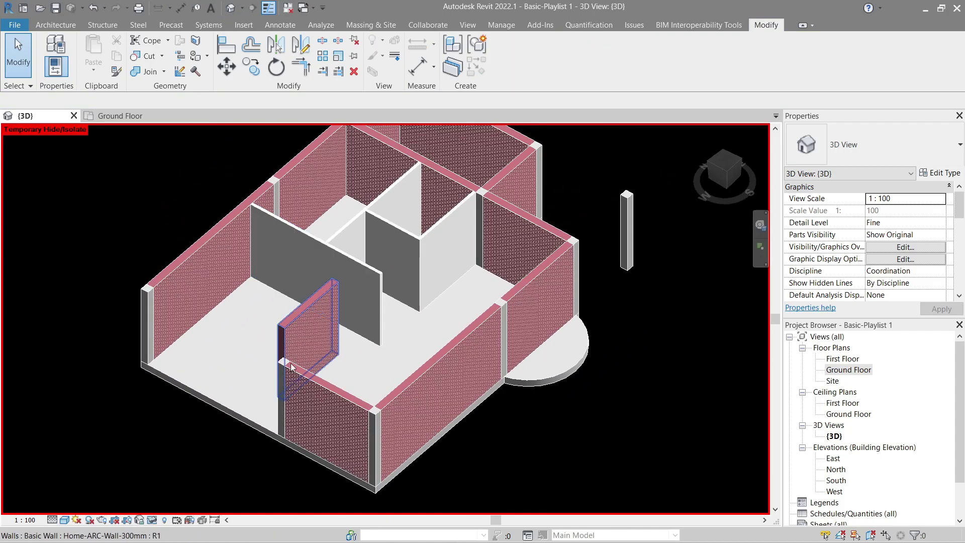
pyautogui.scroll(-7, 232, 352)
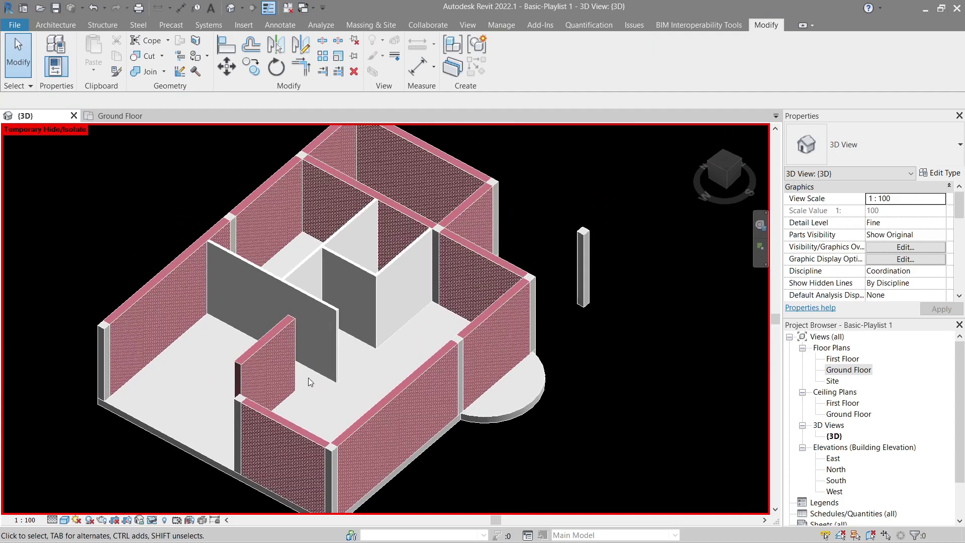
pyautogui.scroll(-2, 318, 363)
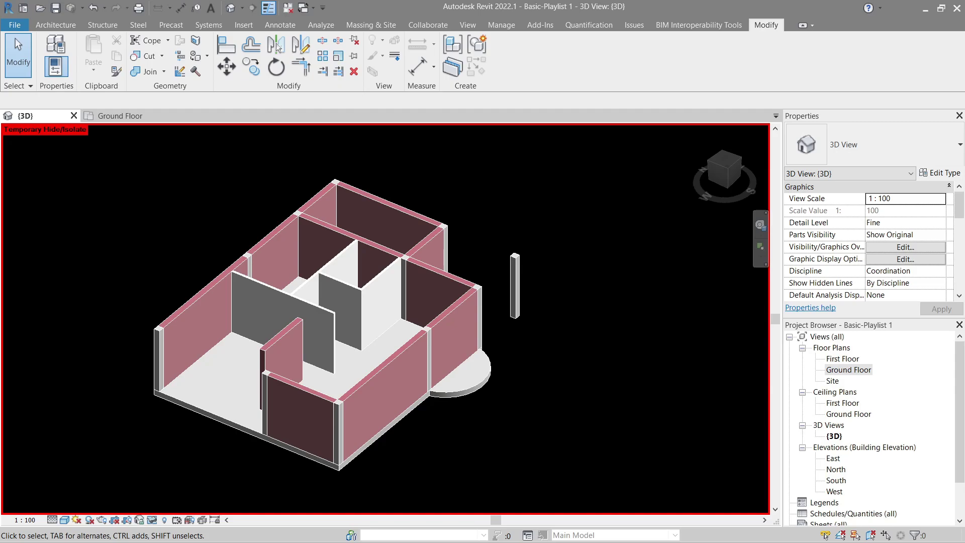
pyautogui.moveTo(500, 374); pyautogui.dragTo(549, 382, button='middle')
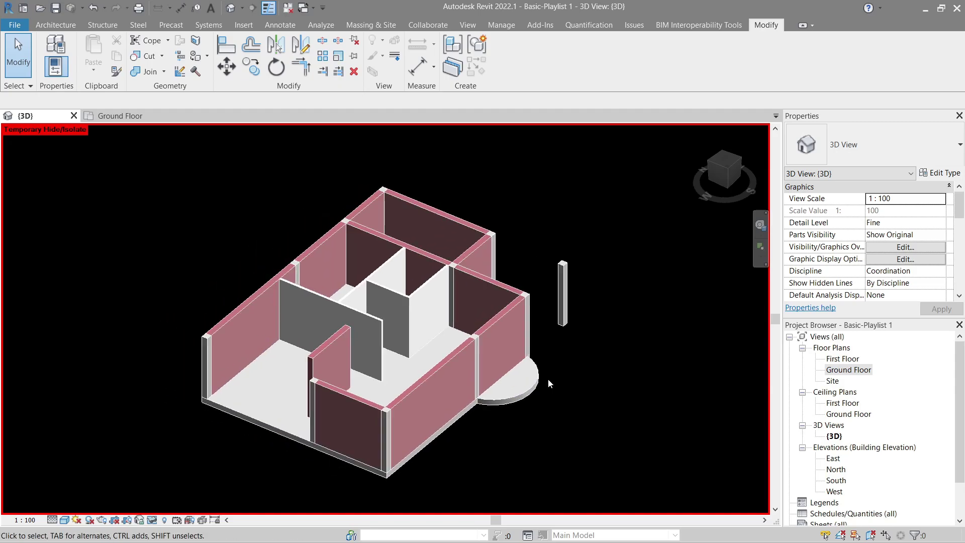